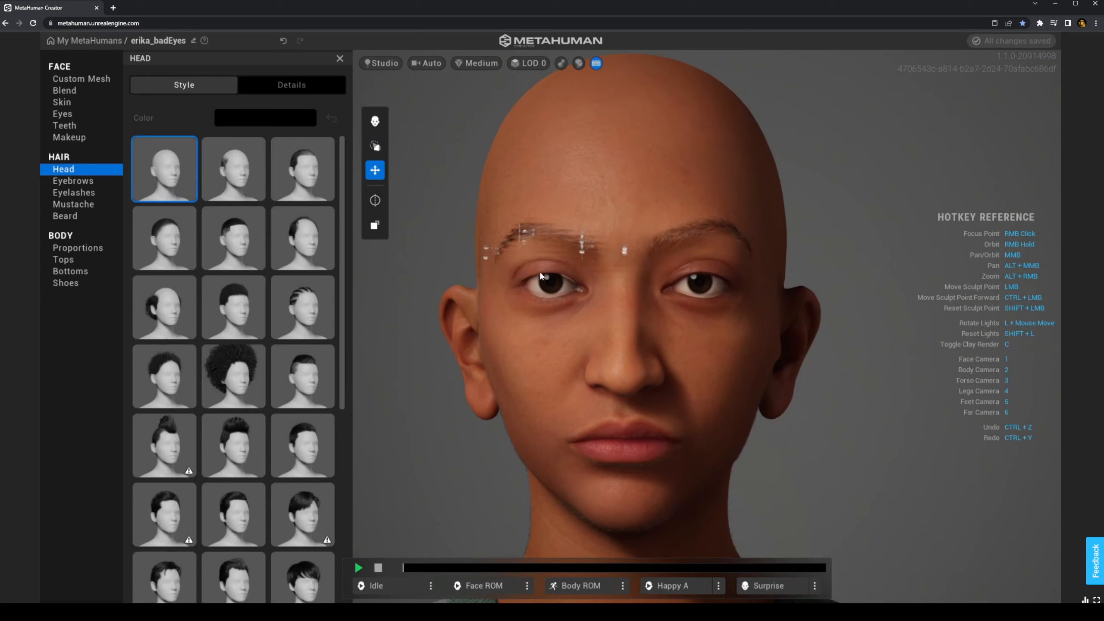
Reshape the face with the Move tool by adjusting the guides around the eye and shifting the ear outward.
{"action": "mouse_move", "coordinate": [540, 274]}
{"action": "left_mouse_down"}
{"action": "mouse_move", "coordinate": [549, 157]}
{"action": "mouse_move", "coordinate": [539, 288]}
{"action": "mouse_move", "coordinate": [578, 224]}
{"action": "mouse_move", "coordinate": [546, 252]}
{"action": "left_mouse_up"}
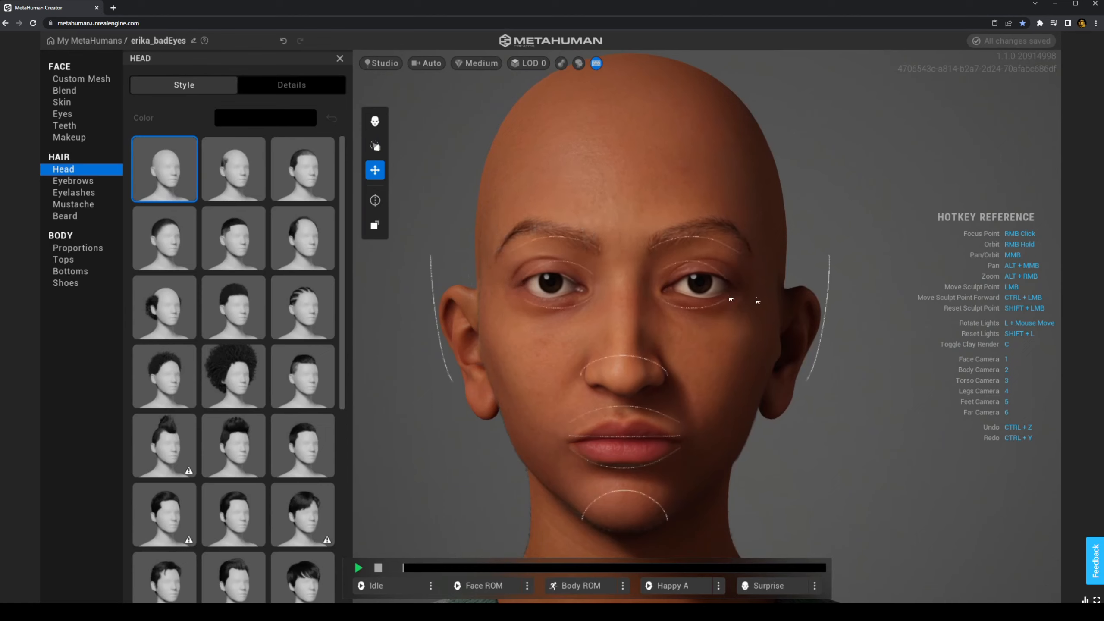
{"action": "mouse_move", "coordinate": [826, 309]}
{"action": "left_mouse_down"}
{"action": "mouse_move", "coordinate": [792, 304]}
{"action": "mouse_move", "coordinate": [797, 288]}
{"action": "mouse_move", "coordinate": [743, 246]}
{"action": "mouse_move", "coordinate": [747, 172]}
{"action": "mouse_move", "coordinate": [932, 253]}
{"action": "mouse_move", "coordinate": [935, 345]}
{"action": "left_mouse_up"}
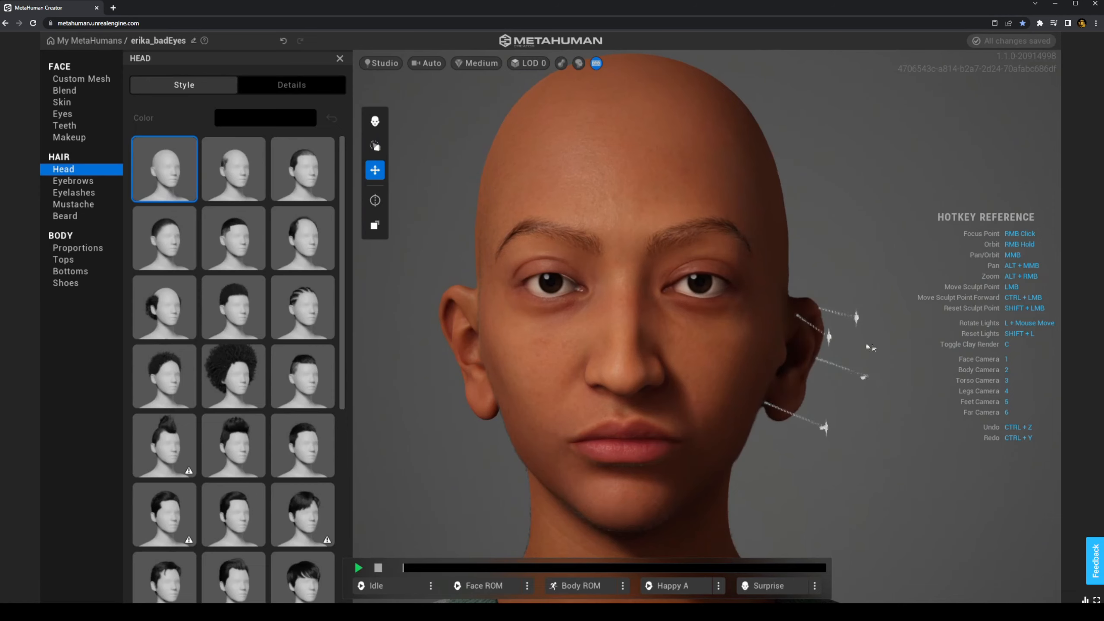
{"action": "mouse_move", "coordinate": [808, 313]}
{"action": "left_mouse_down"}
{"action": "mouse_move", "coordinate": [802, 293]}
{"action": "mouse_move", "coordinate": [821, 319]}
{"action": "left_mouse_up"}
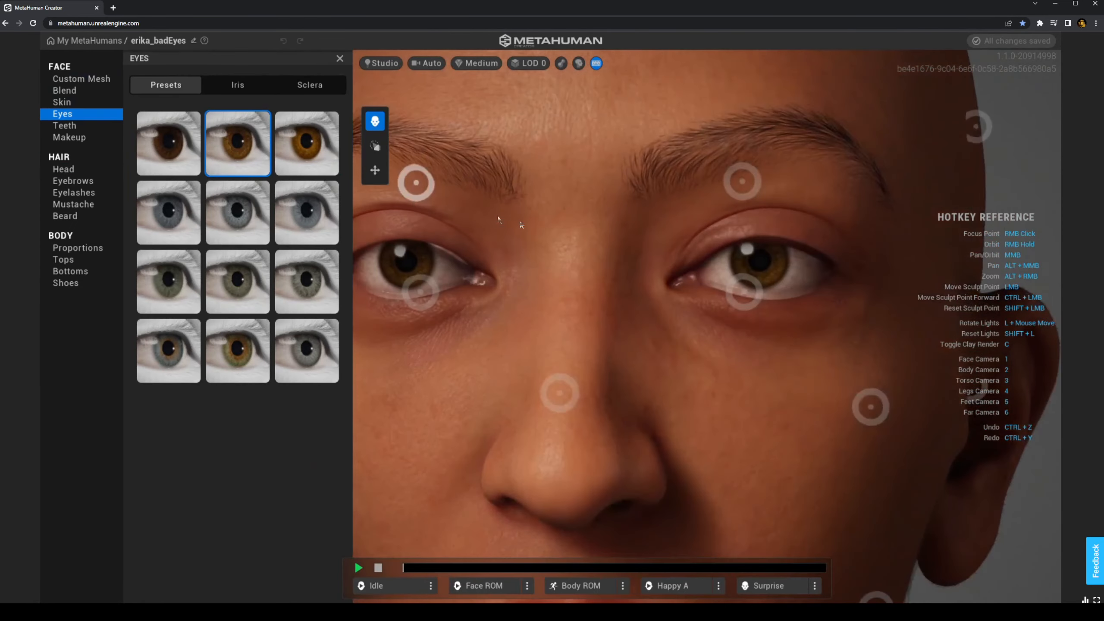
Compare eye presets 004, 006 and 011 on a close-up of the eye, and apply the dark brown Preset 001.
{"action": "middle_click_drag", "start_coordinate": [521, 225], "coordinate": [776, 235], "text": "alt"}
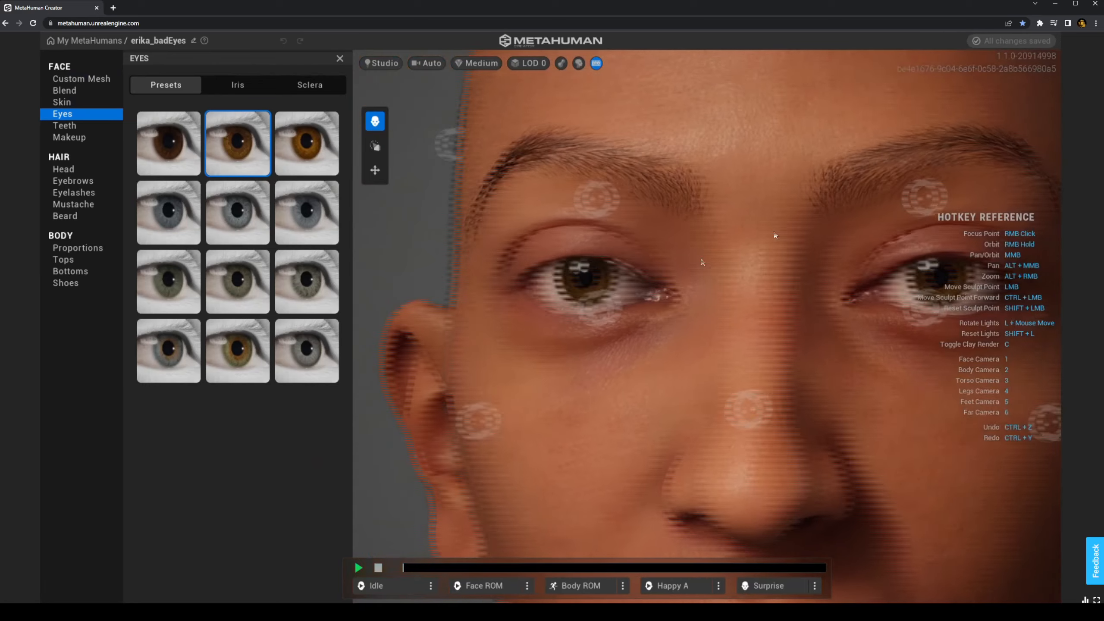
{"action": "scroll", "coordinate": [539, 262], "scroll_direction": "up", "scroll_amount": 3}
{"action": "scroll", "coordinate": [547, 259], "scroll_direction": "up", "scroll_amount": 2}
{"action": "middle_click_drag", "start_coordinate": [548, 258], "coordinate": [739, 306], "text": "alt"}
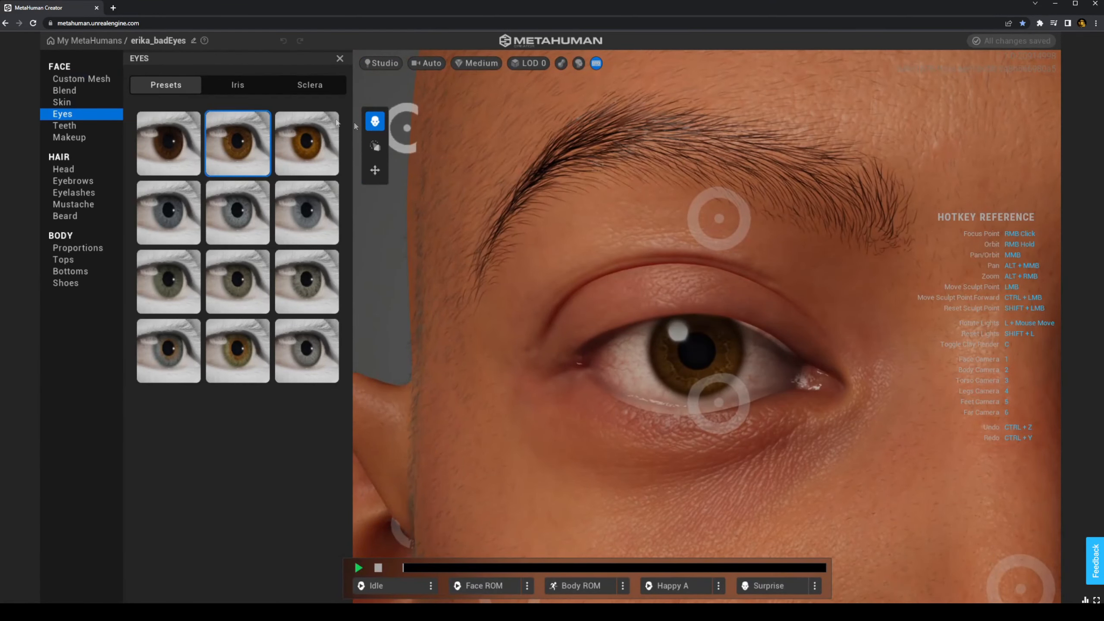
{"action": "left_click", "coordinate": [172, 145]}
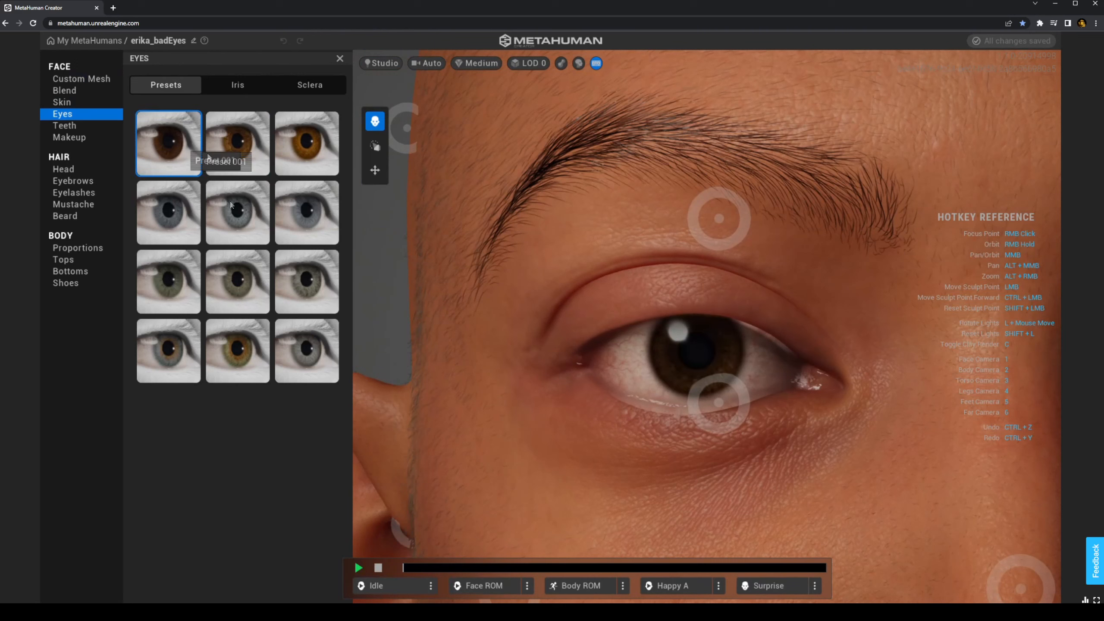
{"action": "left_click", "coordinate": [176, 213]}
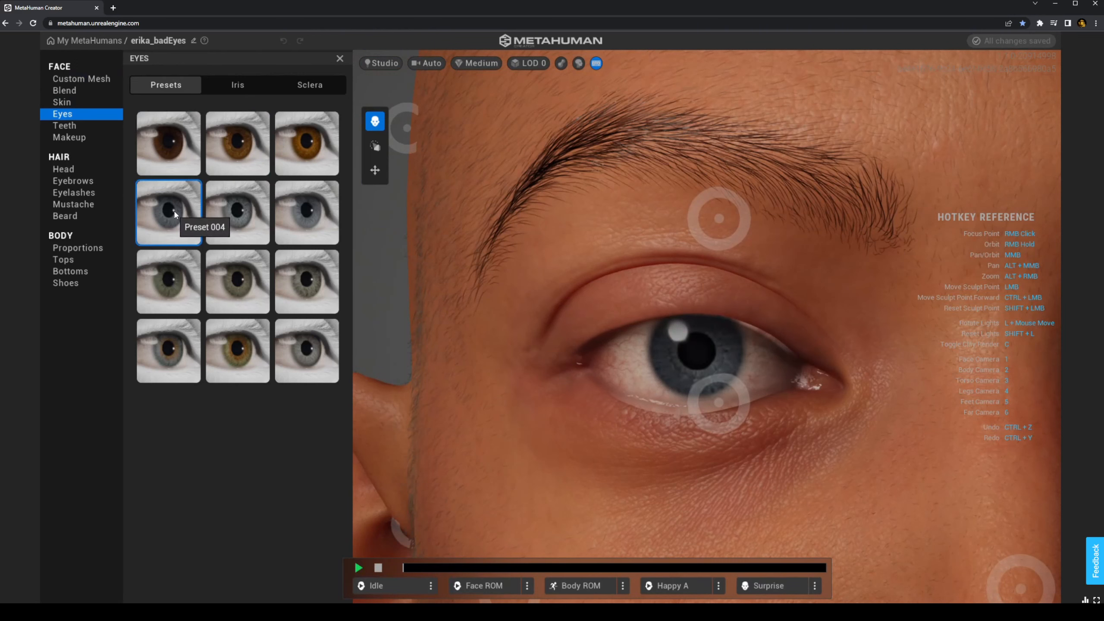
{"action": "left_click", "coordinate": [314, 217]}
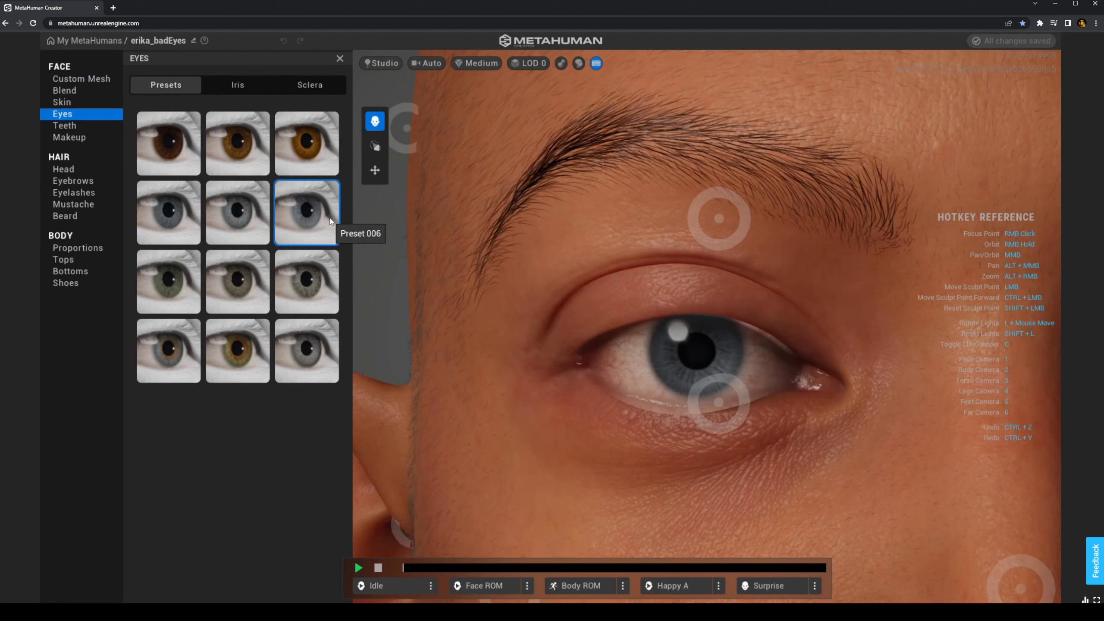
{"action": "left_click", "coordinate": [253, 356]}
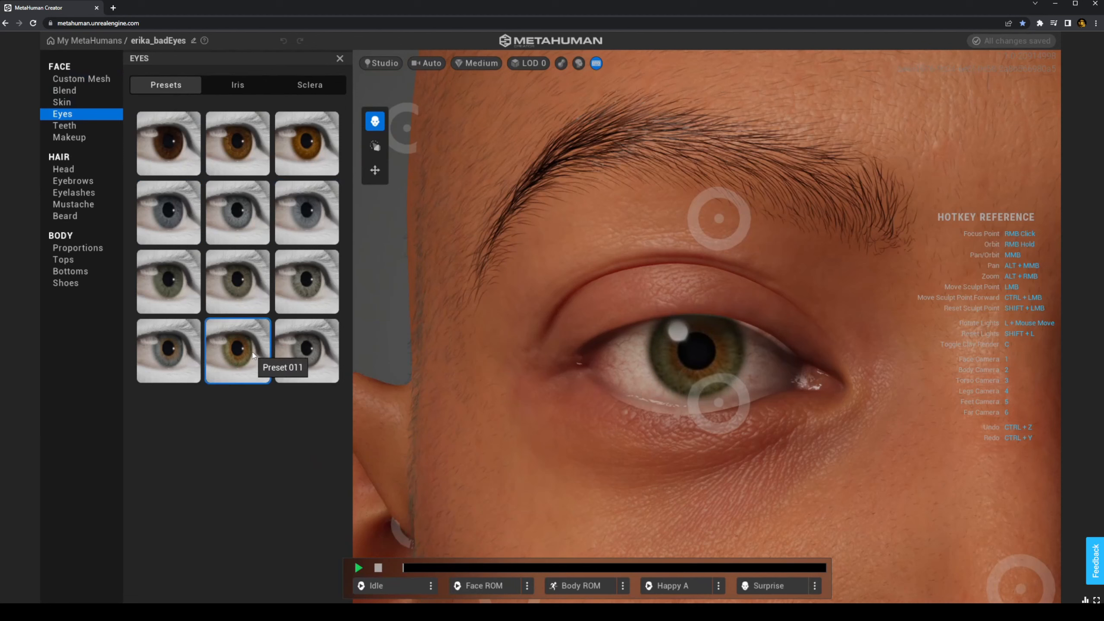
{"action": "left_click", "coordinate": [184, 160]}
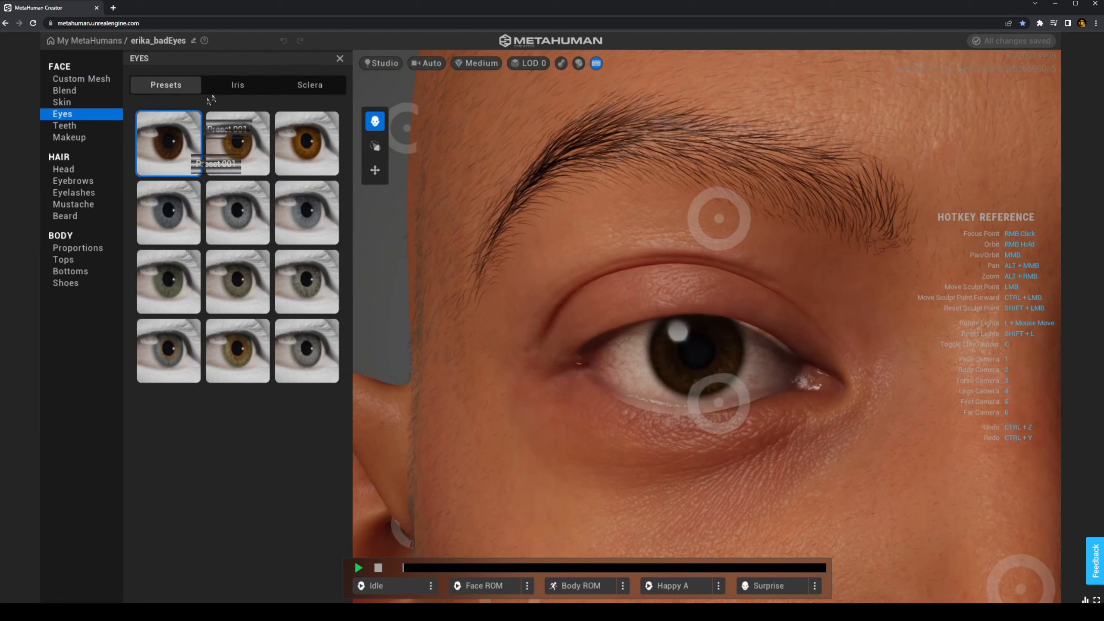
Choose the bright, finely radial iris pattern for both eyes and adjust the U value of the iris Base Color.
{"action": "left_click", "coordinate": [244, 89]}
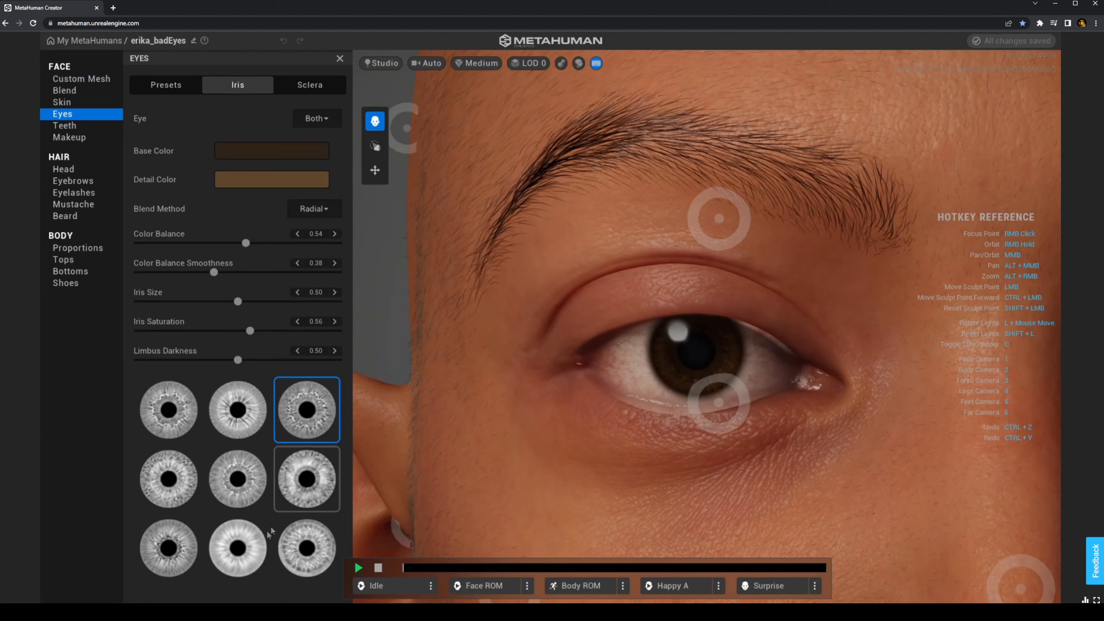
{"action": "left_click", "coordinate": [250, 550]}
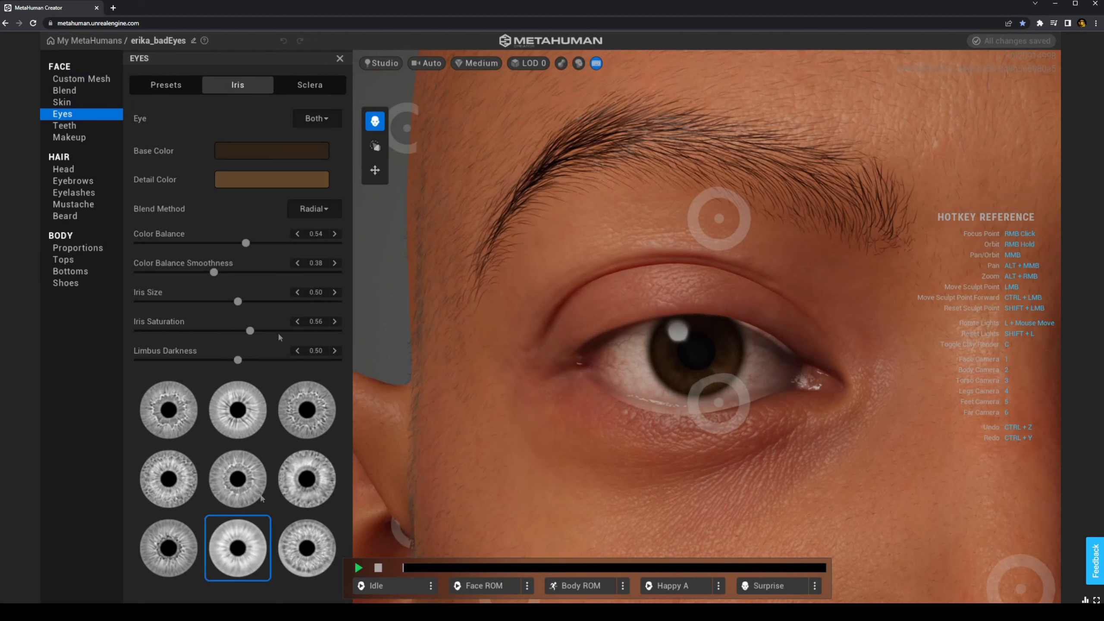
{"action": "left_click", "coordinate": [275, 148]}
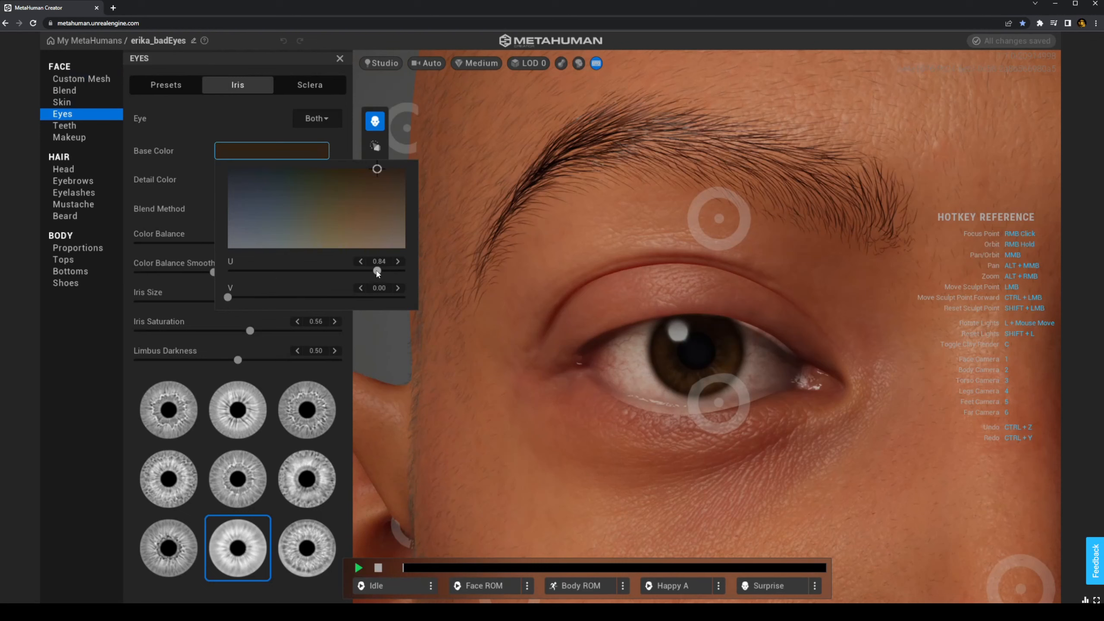
{"action": "left_click_drag", "start_coordinate": [381, 271], "coordinate": [386, 272]}
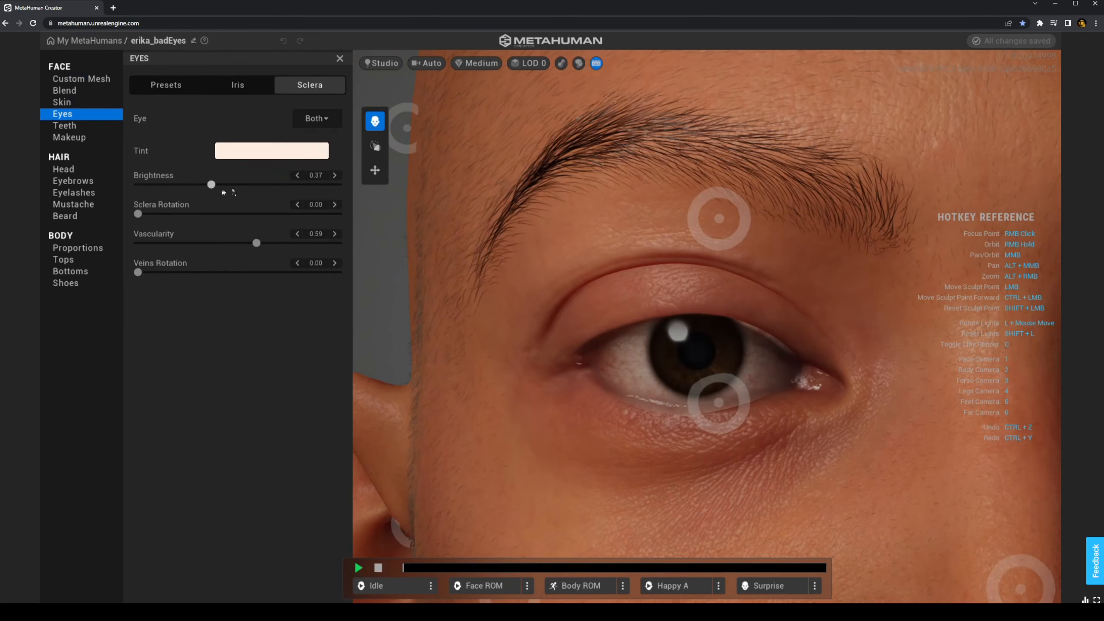
Set the sclera brightness to 0.91 and vascularity to 0.26, and adjust its pale warm tint.
{"action": "left_click_drag", "start_coordinate": [223, 192], "coordinate": [295, 190]}
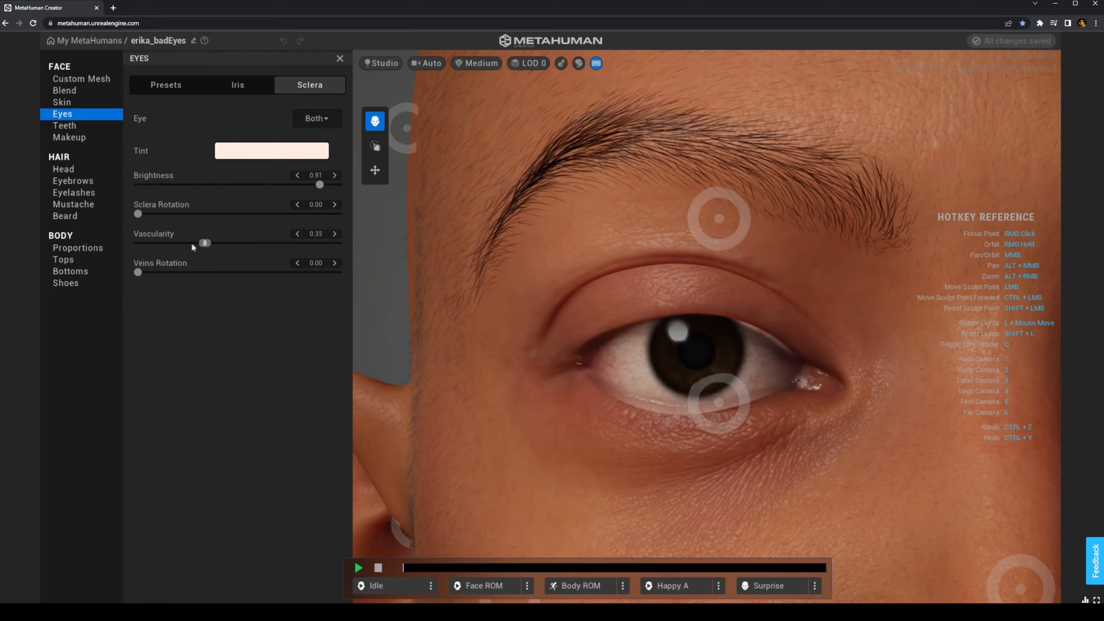
{"action": "left_click", "coordinate": [266, 153]}
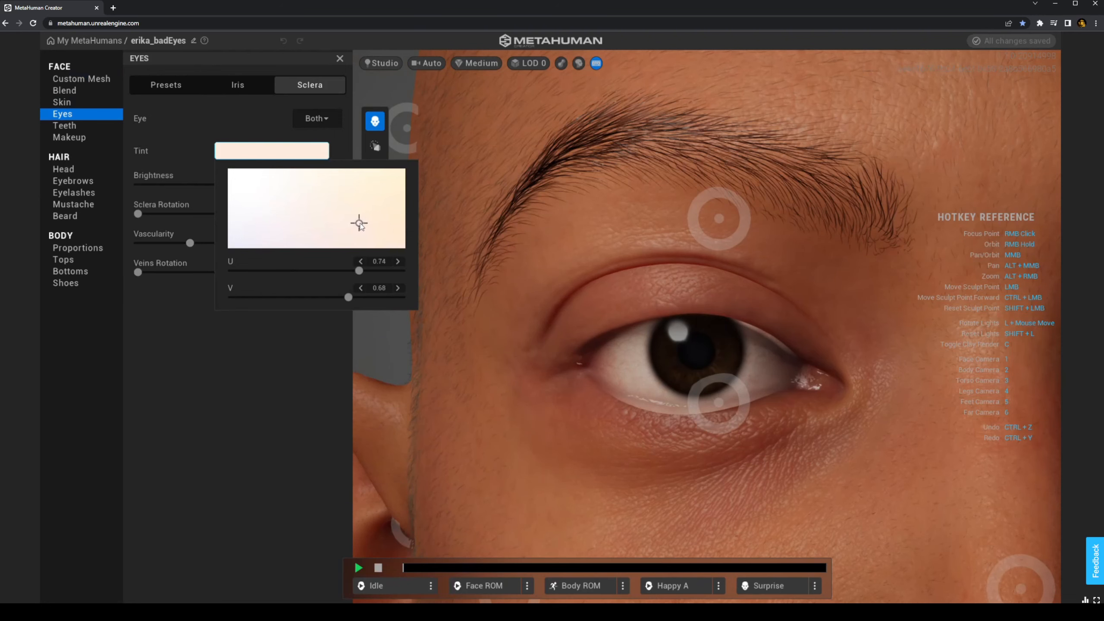
{"action": "left_click", "coordinate": [261, 335]}
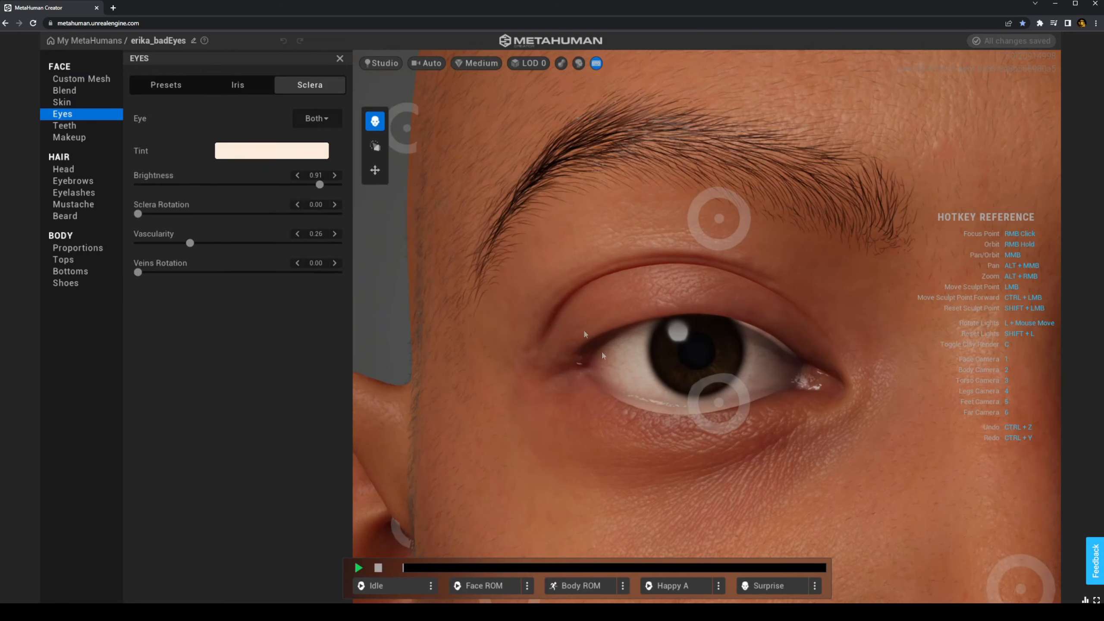
Try the large afro hairstyle on the character and inspect it from several angles.
{"action": "scroll", "coordinate": [648, 393], "scroll_direction": "down", "scroll_amount": 5}
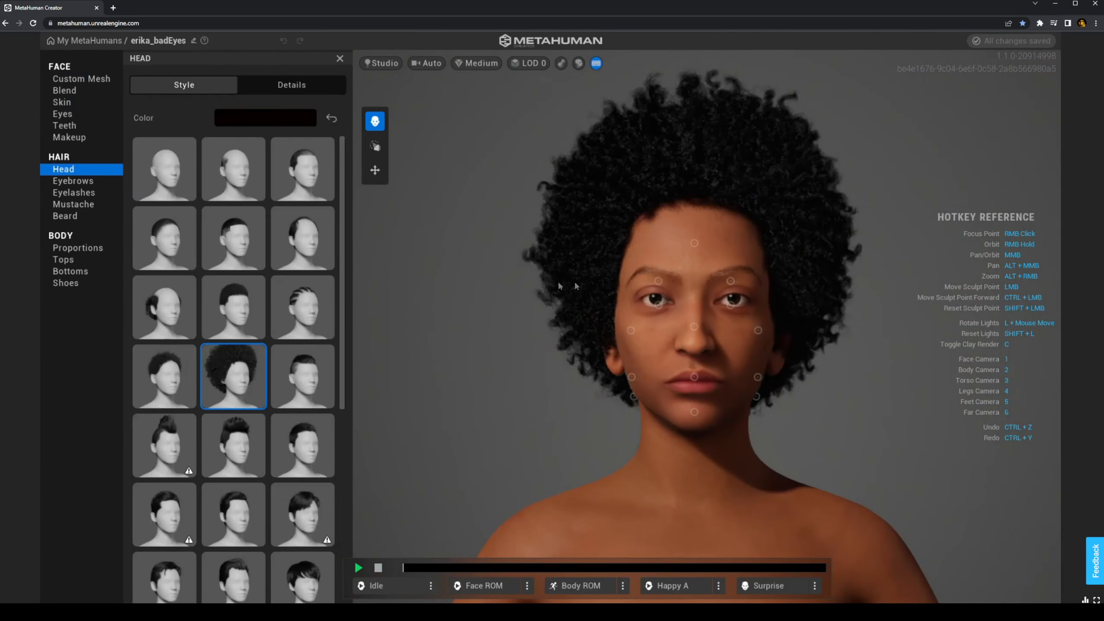
{"action": "right_click_drag", "start_coordinate": [510, 245], "coordinate": [364, 235]}
{"action": "right_click_drag", "start_coordinate": [444, 244], "coordinate": [626, 275]}
Try the short fringed cut, the straight bob and other styles, and apply the Long Straight Bangs hairstyle.
{"action": "scroll", "coordinate": [227, 413], "scroll_direction": "down", "scroll_amount": 2}
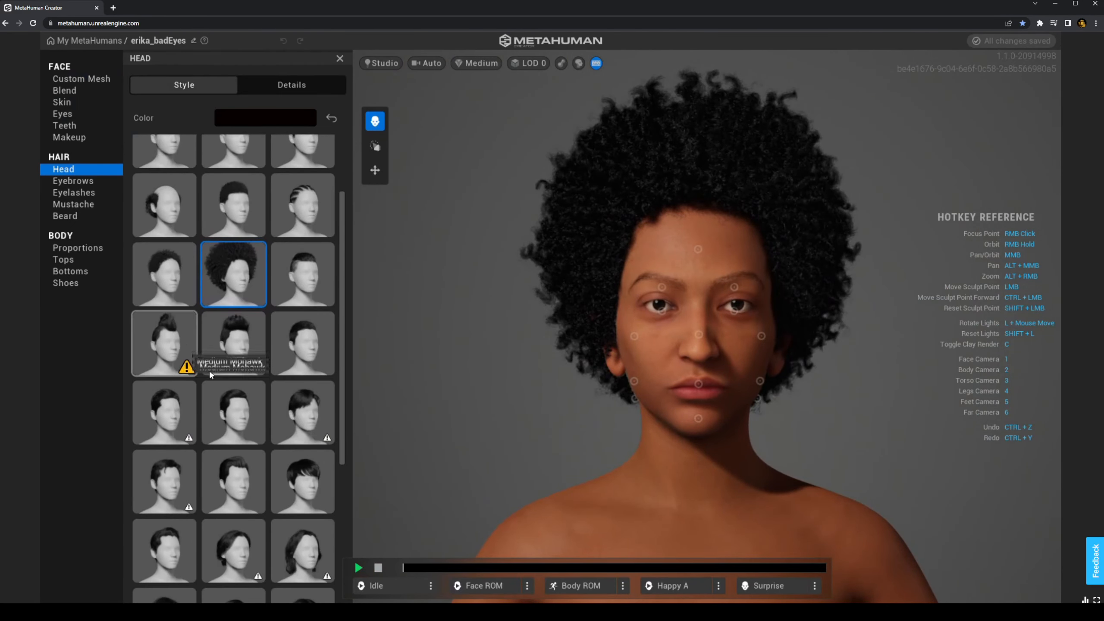
{"action": "scroll", "coordinate": [212, 376], "scroll_direction": "down", "scroll_amount": 2}
{"action": "left_click", "coordinate": [318, 389]}
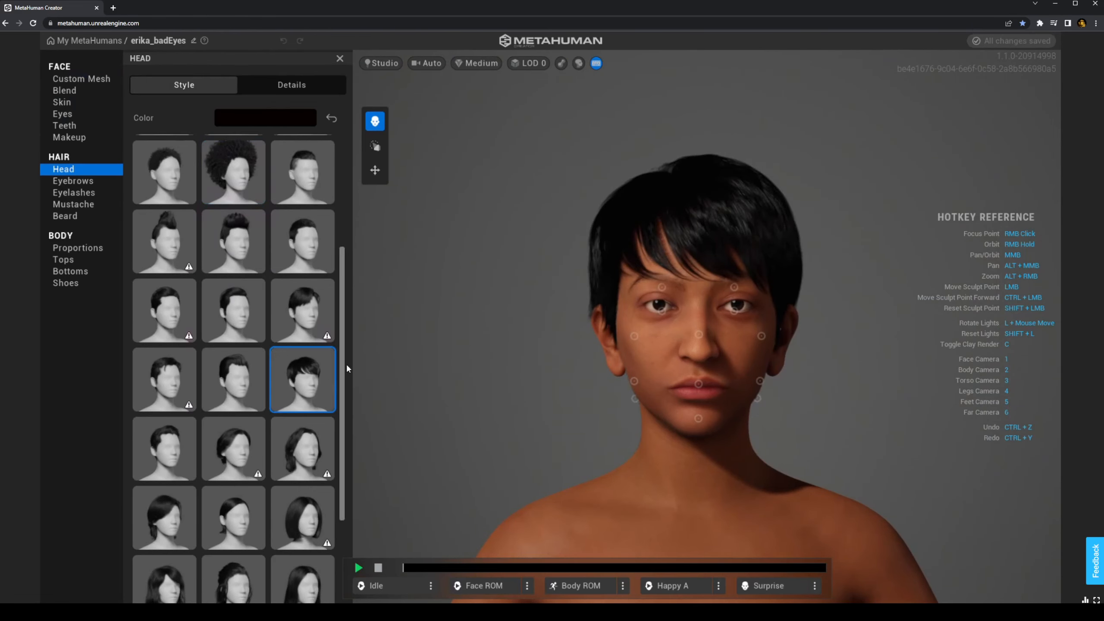
{"action": "scroll", "coordinate": [235, 400], "scroll_direction": "down", "scroll_amount": 3}
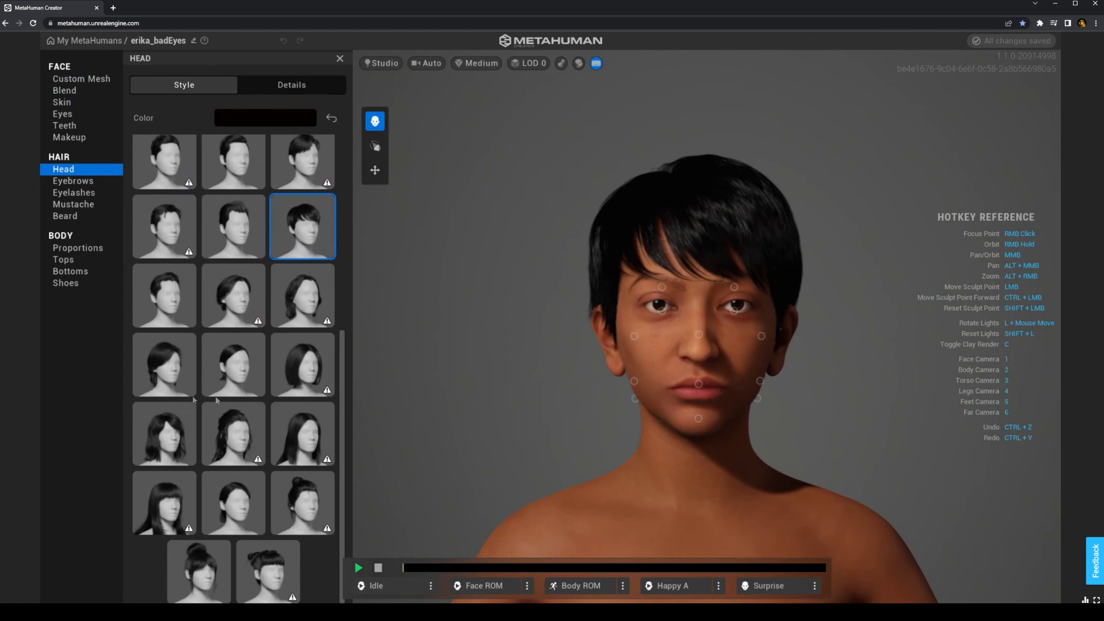
{"action": "left_click", "coordinate": [308, 359]}
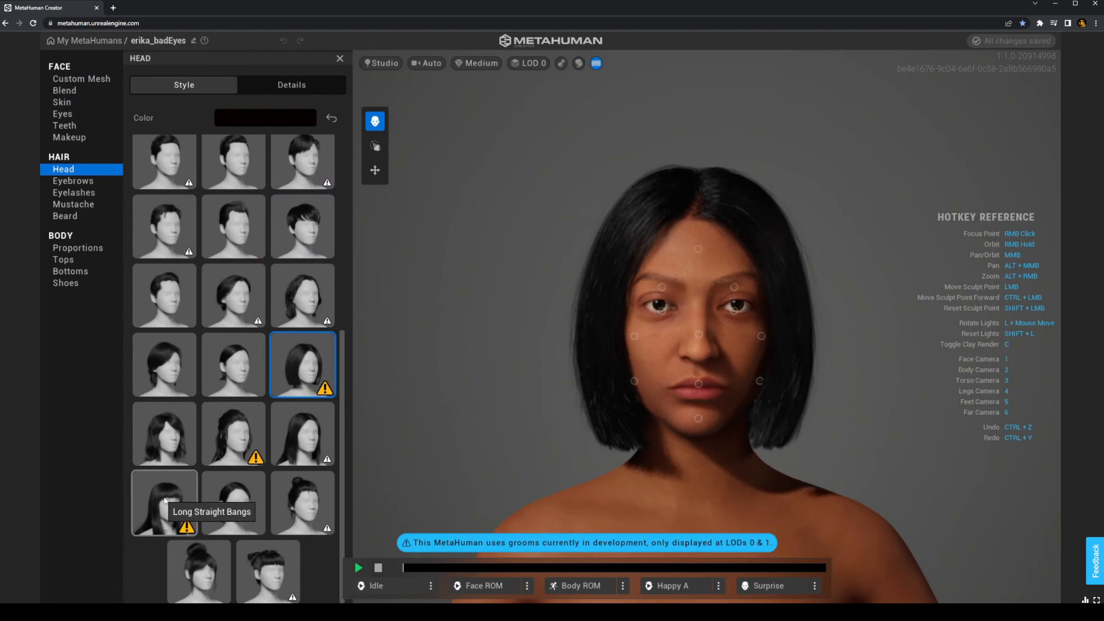
{"action": "mouse_move", "coordinate": [610, 301]}
{"action": "right_mouse_down"}
{"action": "mouse_move", "coordinate": [930, 366]}
{"action": "mouse_move", "coordinate": [630, 293]}
{"action": "mouse_move", "coordinate": [595, 294]}
{"action": "right_mouse_up"}
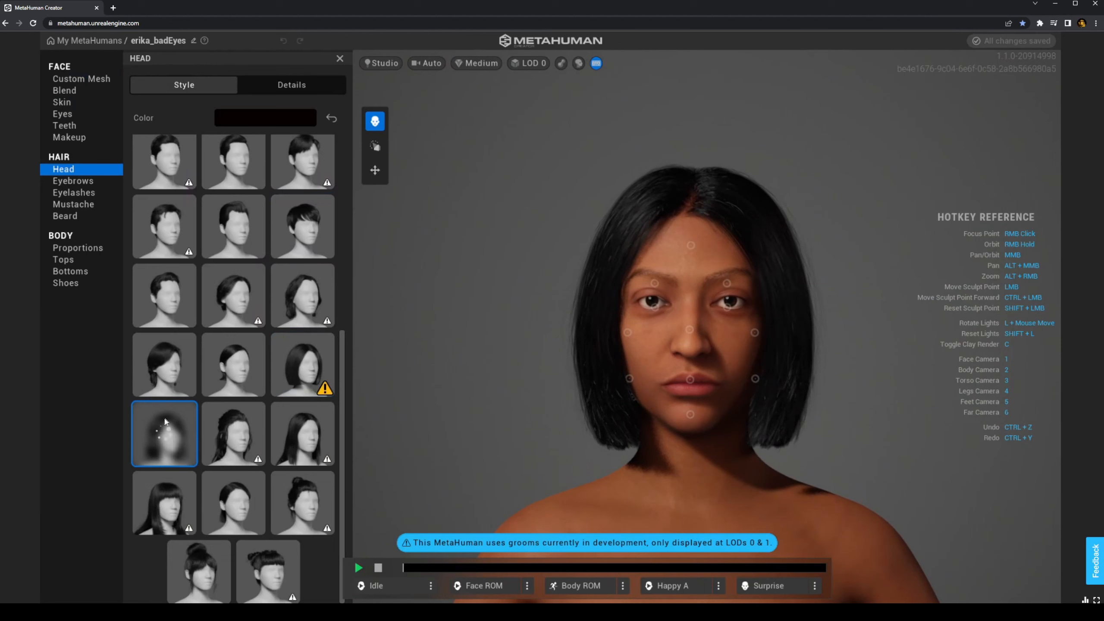
{"action": "left_click", "coordinate": [164, 502]}
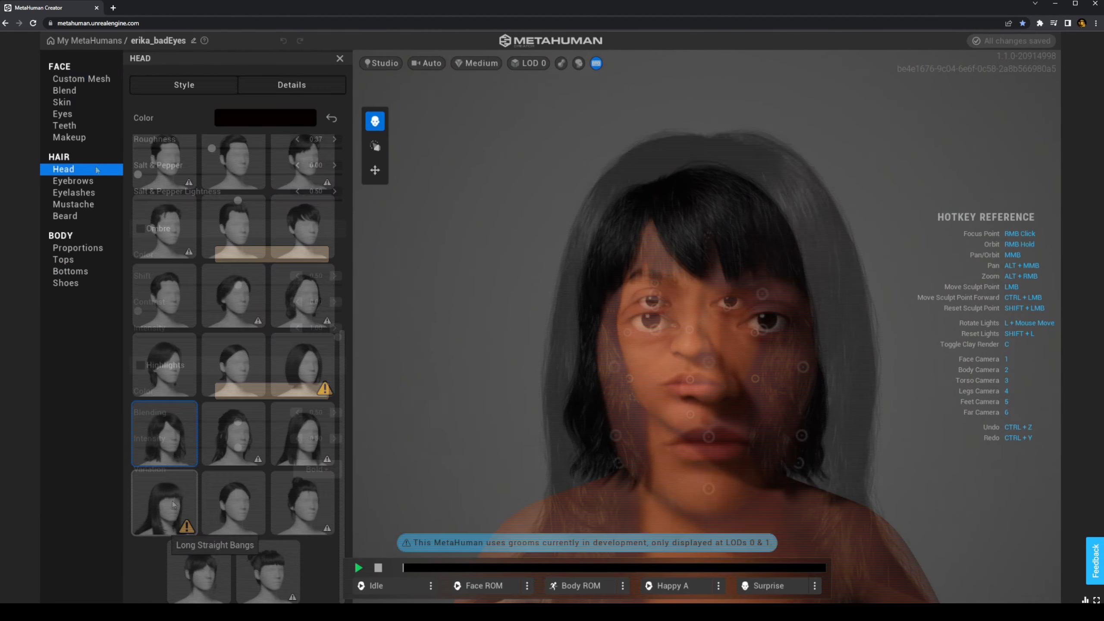
Set a custom black color for the head hair with Melanin 1.00 and Redness 0.00.
{"action": "left_click", "coordinate": [111, 171]}
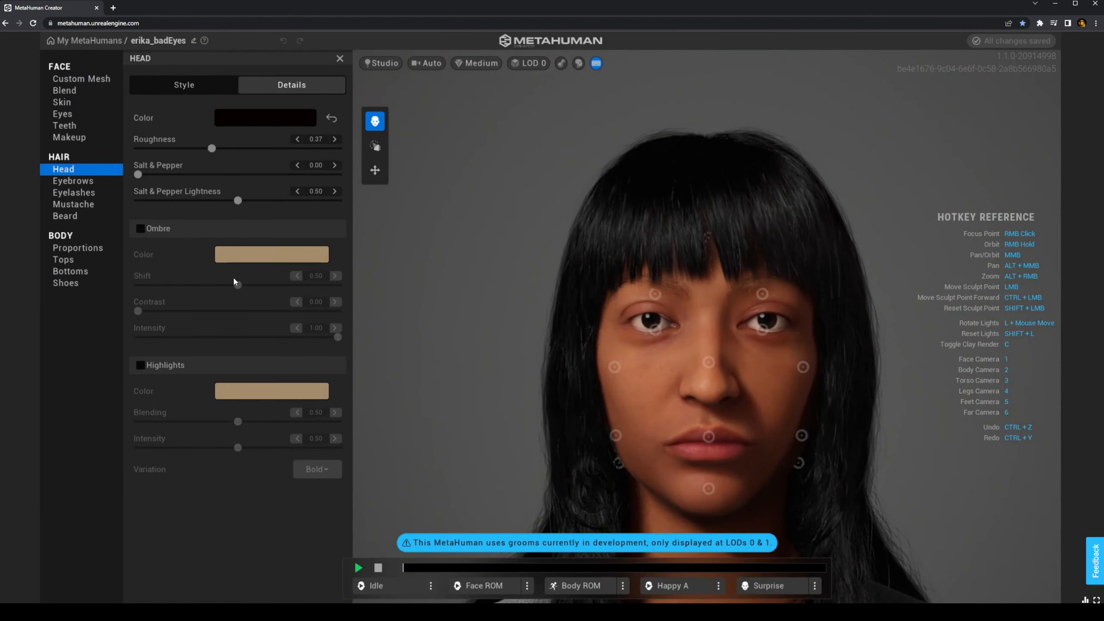
{"action": "left_click", "coordinate": [141, 229]}
{"action": "left_click", "coordinate": [184, 84]}
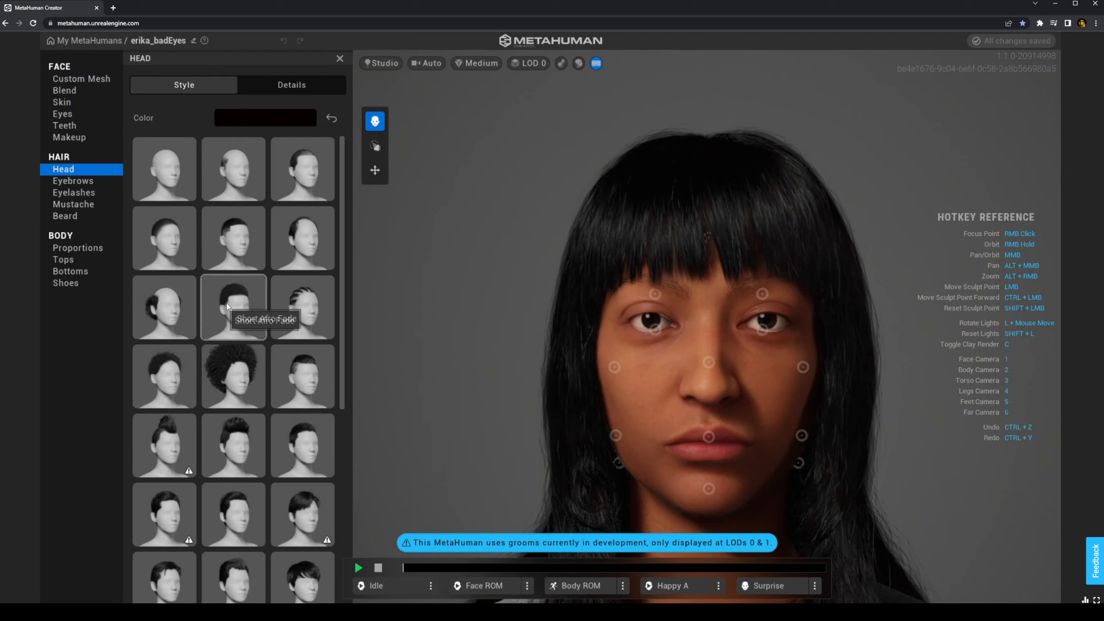
{"action": "right_click_drag", "start_coordinate": [530, 197], "coordinate": [647, 242]}
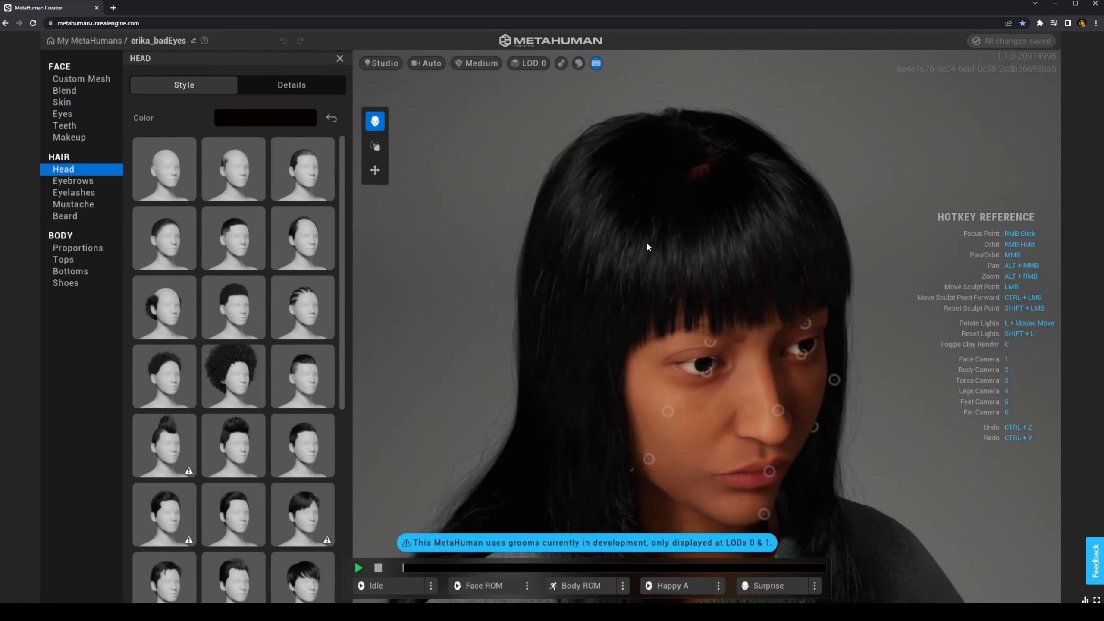
{"action": "left_click", "coordinate": [249, 118]}
{"action": "mouse_move", "coordinate": [352, 214]}
{"action": "left_mouse_down"}
{"action": "mouse_move", "coordinate": [324, 210]}
{"action": "mouse_move", "coordinate": [329, 184]}
{"action": "mouse_move", "coordinate": [247, 182]}
{"action": "mouse_move", "coordinate": [315, 178]}
{"action": "mouse_move", "coordinate": [266, 221]}
{"action": "mouse_move", "coordinate": [415, 178]}
{"action": "left_mouse_up"}
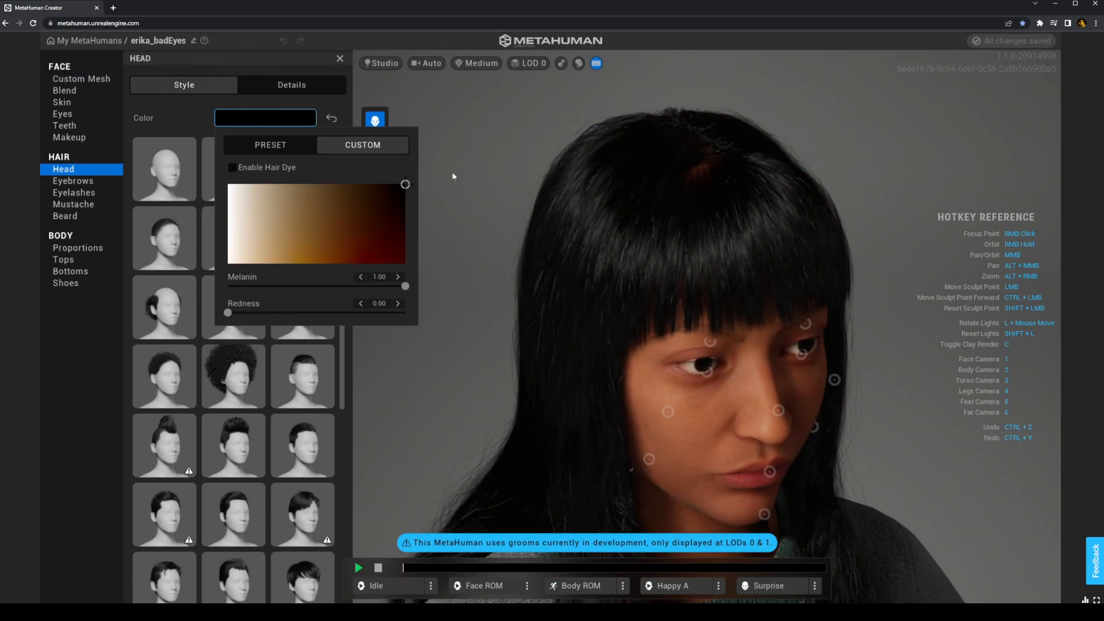
Set the hair's Salt & Pepper amount to 0.22 while checking it from several angles, and adjust the Salt & Pepper Lightness.
{"action": "left_click", "coordinate": [287, 90]}
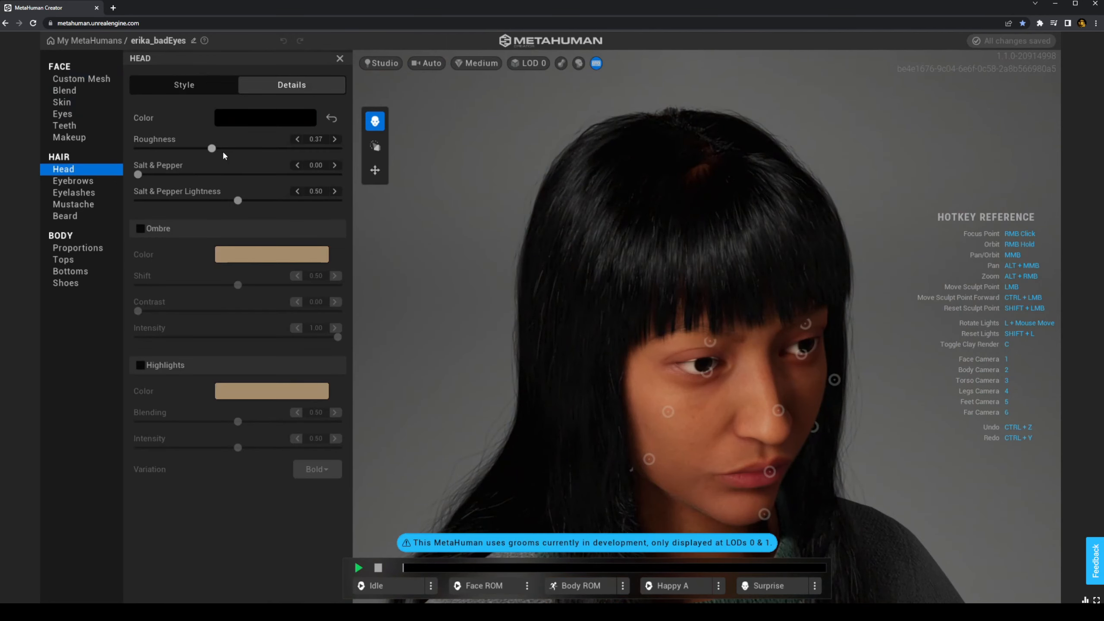
{"action": "mouse_move", "coordinate": [188, 174]}
{"action": "left_mouse_down"}
{"action": "mouse_move", "coordinate": [237, 175]}
{"action": "mouse_move", "coordinate": [200, 174]}
{"action": "left_mouse_up"}
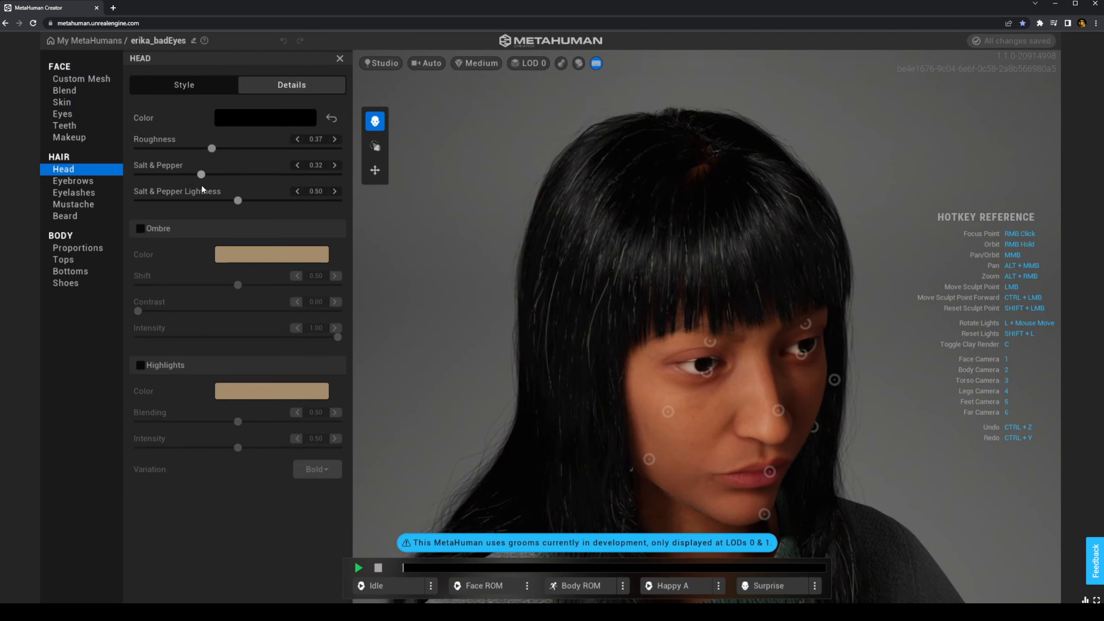
{"action": "right_click_drag", "start_coordinate": [660, 197], "coordinate": [519, 144]}
{"action": "scroll", "coordinate": [756, 219], "scroll_direction": "down", "scroll_amount": 3}
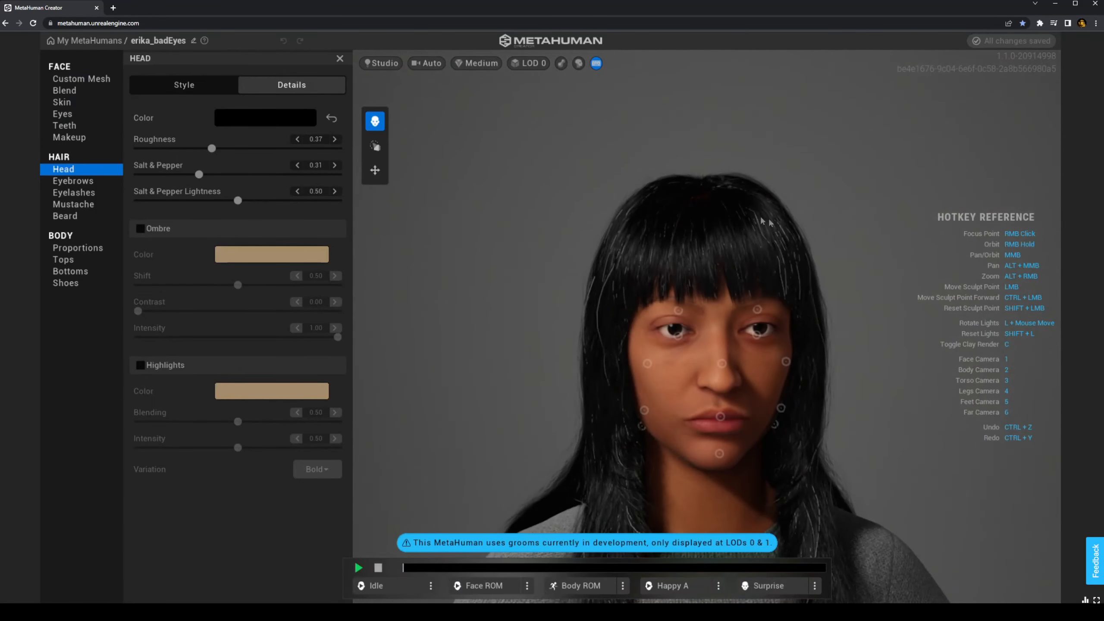
{"action": "right_click_drag", "start_coordinate": [765, 221], "coordinate": [468, 212]}
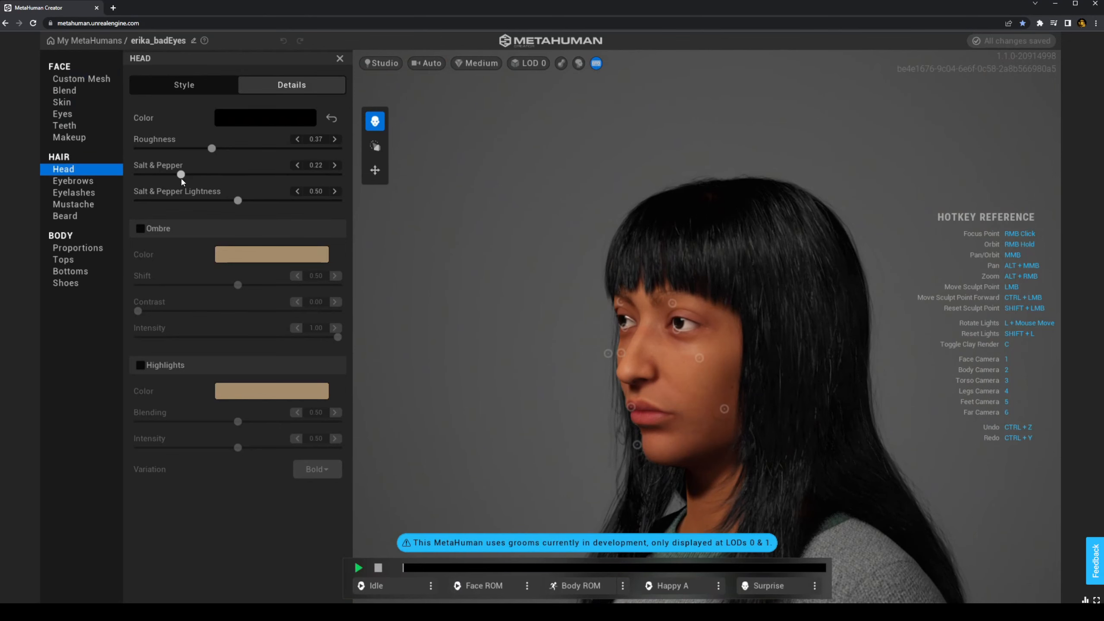
{"action": "right_click_drag", "start_coordinate": [792, 351], "coordinate": [880, 229]}
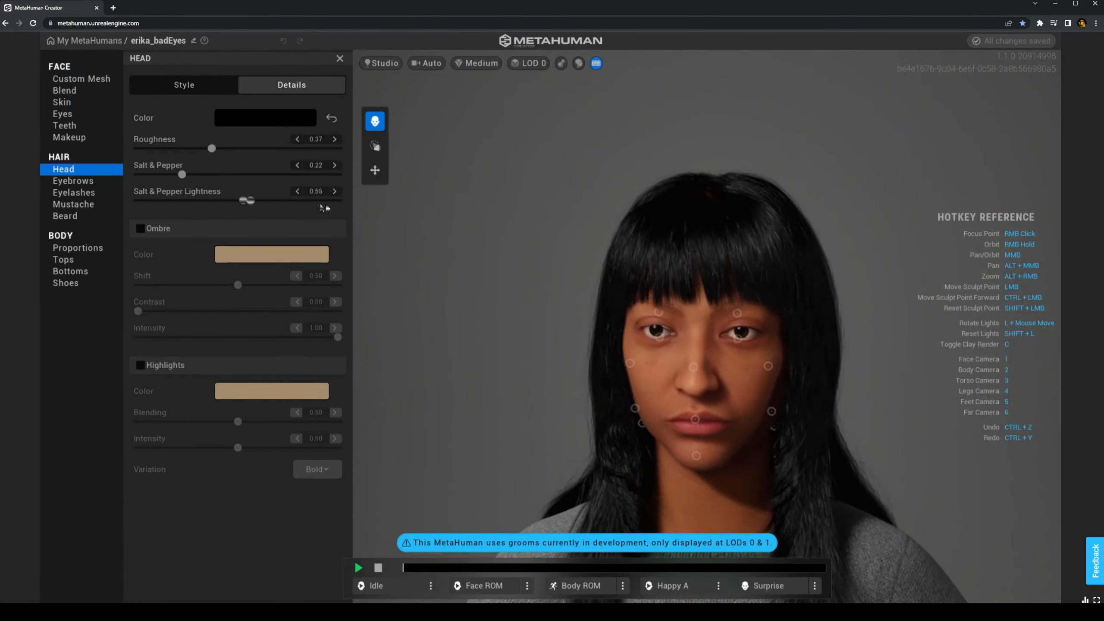
Try the Long Scraggly Mustache on the character, and select the last mustache style in the collection instead.
{"action": "left_click", "coordinate": [74, 204]}
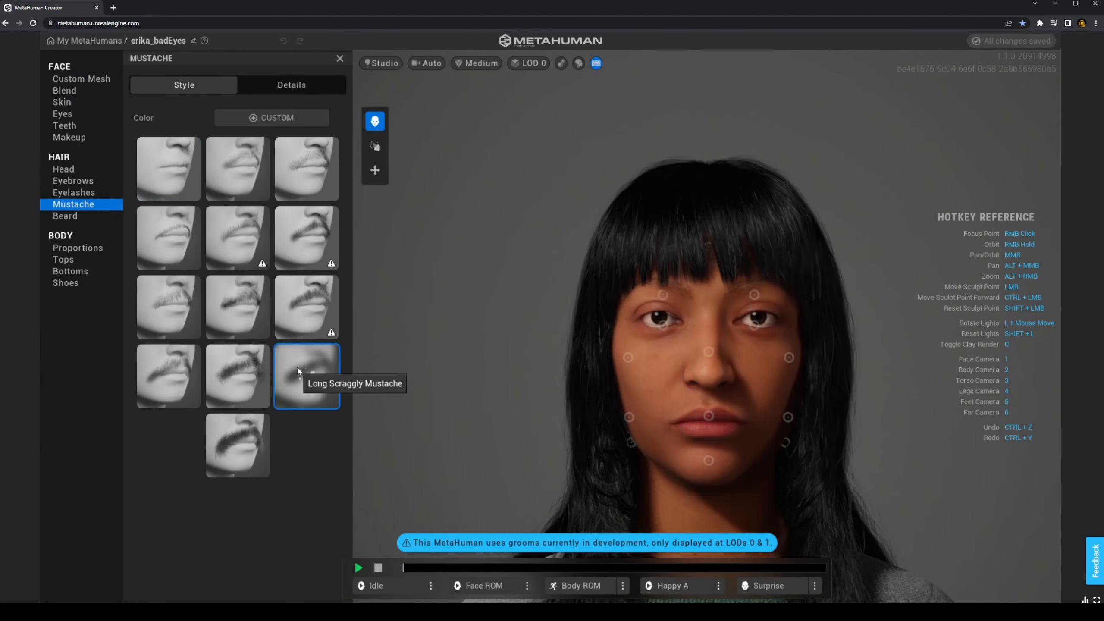
{"action": "left_click", "coordinate": [289, 387]}
{"action": "left_click", "coordinate": [232, 440]}
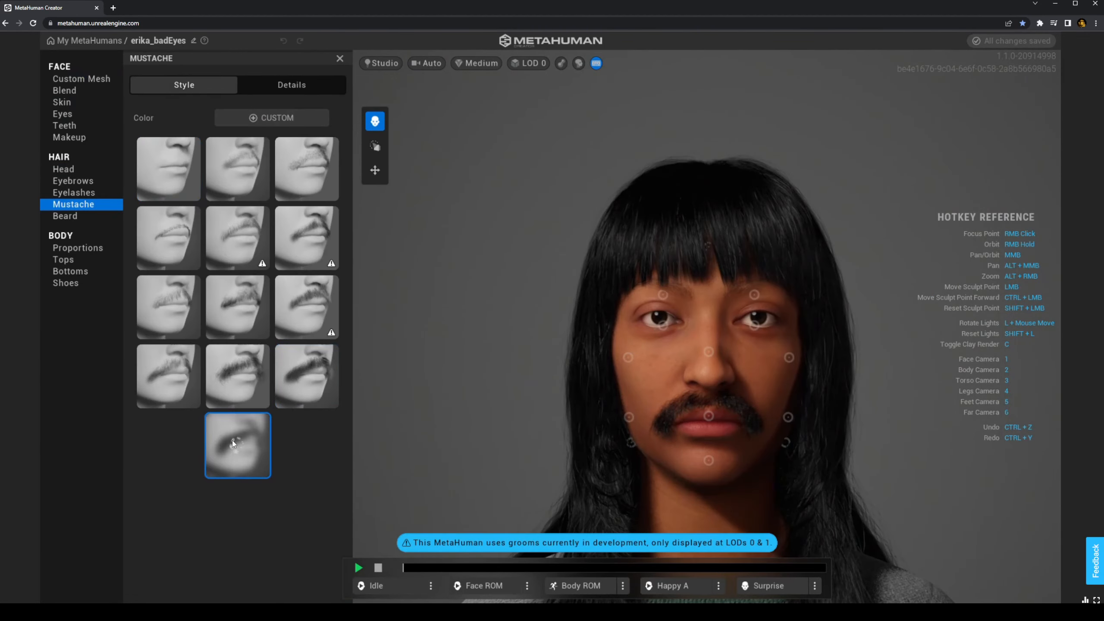
Try the Short Curly Mustache on the character, and remove the mustache by choosing None.
{"action": "scroll", "coordinate": [700, 442], "scroll_direction": "up", "scroll_amount": 2}
{"action": "middle_click_drag", "start_coordinate": [757, 390], "coordinate": [741, 354]}
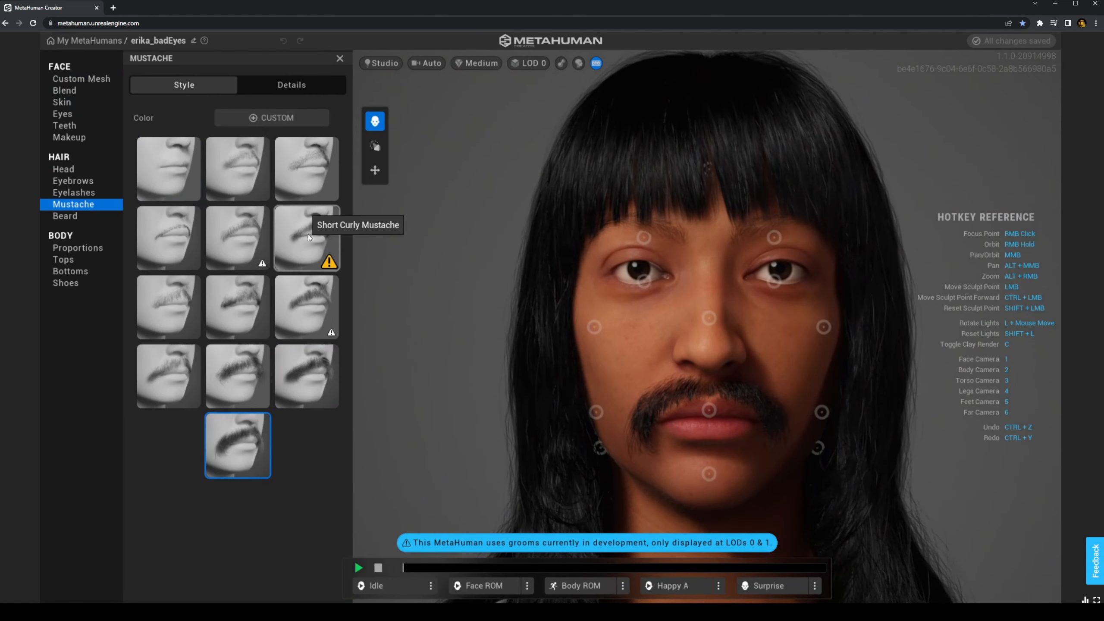
{"action": "left_click", "coordinate": [309, 237]}
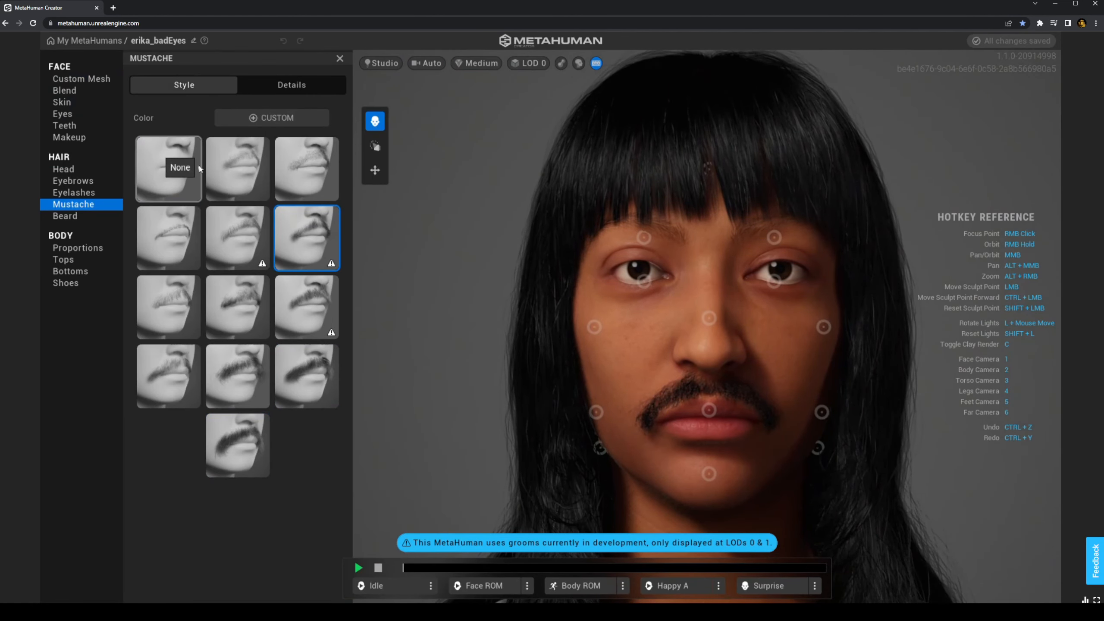
{"action": "left_click", "coordinate": [172, 183]}
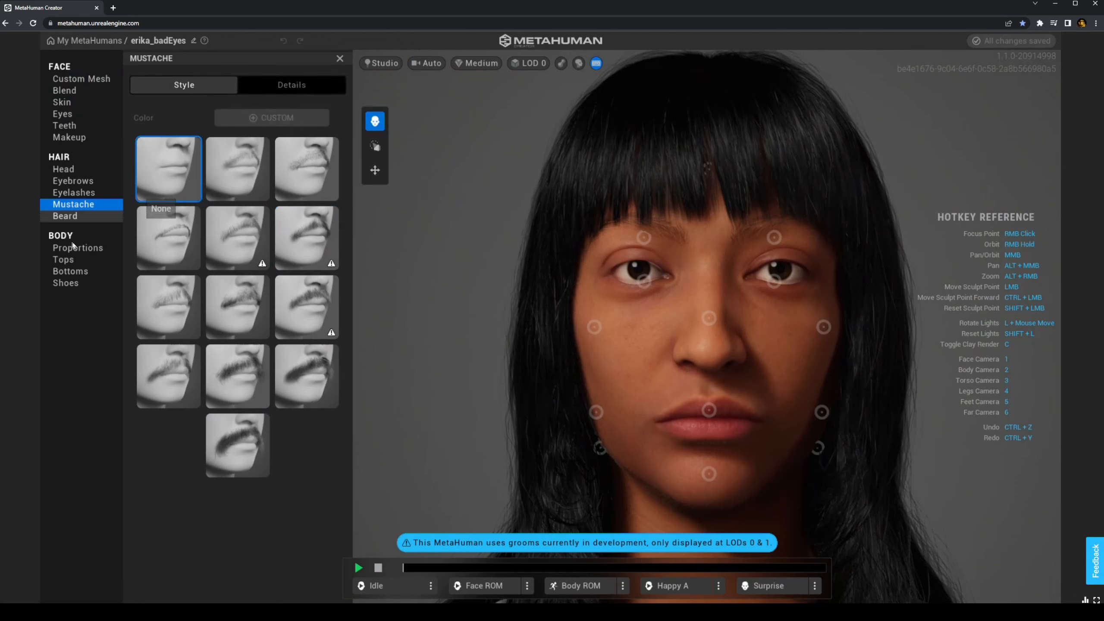
Try the last full beard style and the Pencil Thin Beard, and set the beard back to None.
{"action": "left_click", "coordinate": [77, 216]}
{"action": "left_click", "coordinate": [191, 88]}
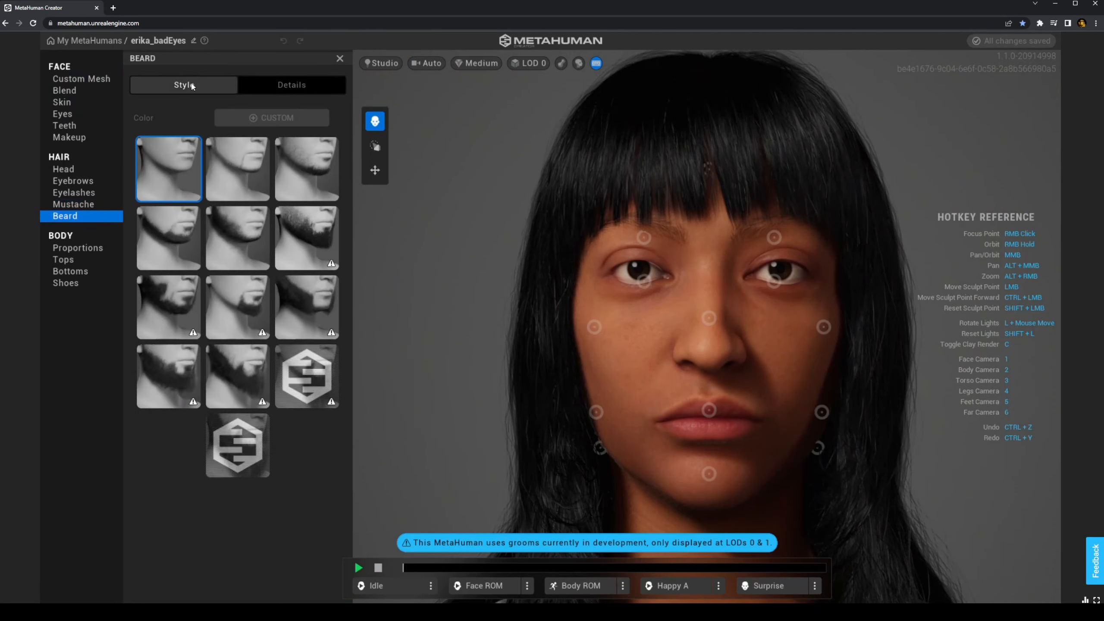
{"action": "left_click", "coordinate": [230, 458]}
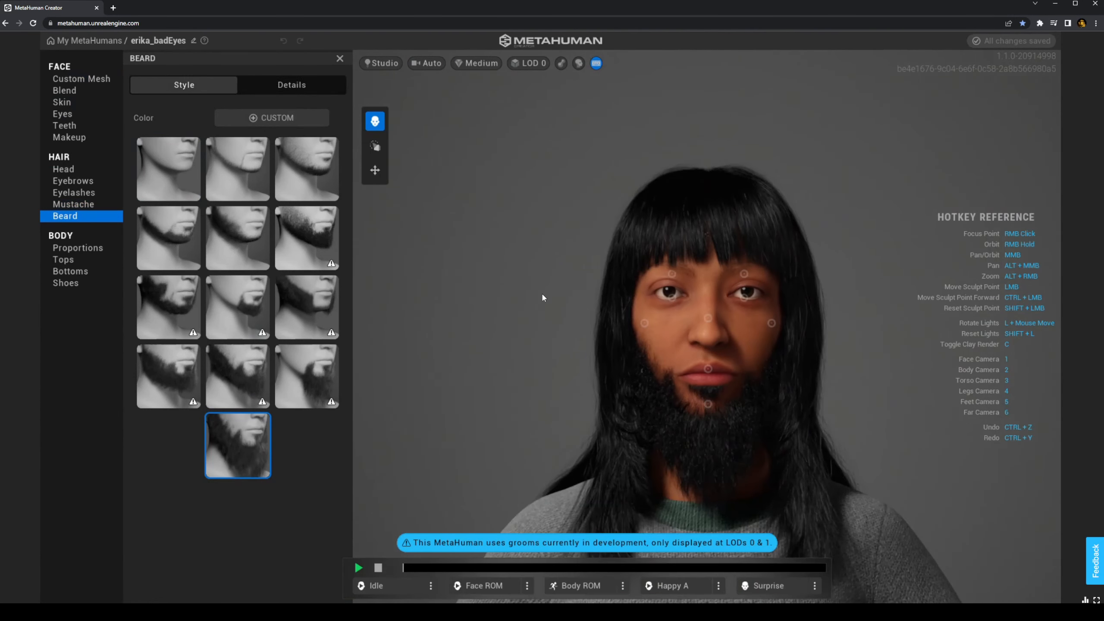
{"action": "left_click", "coordinate": [238, 153]}
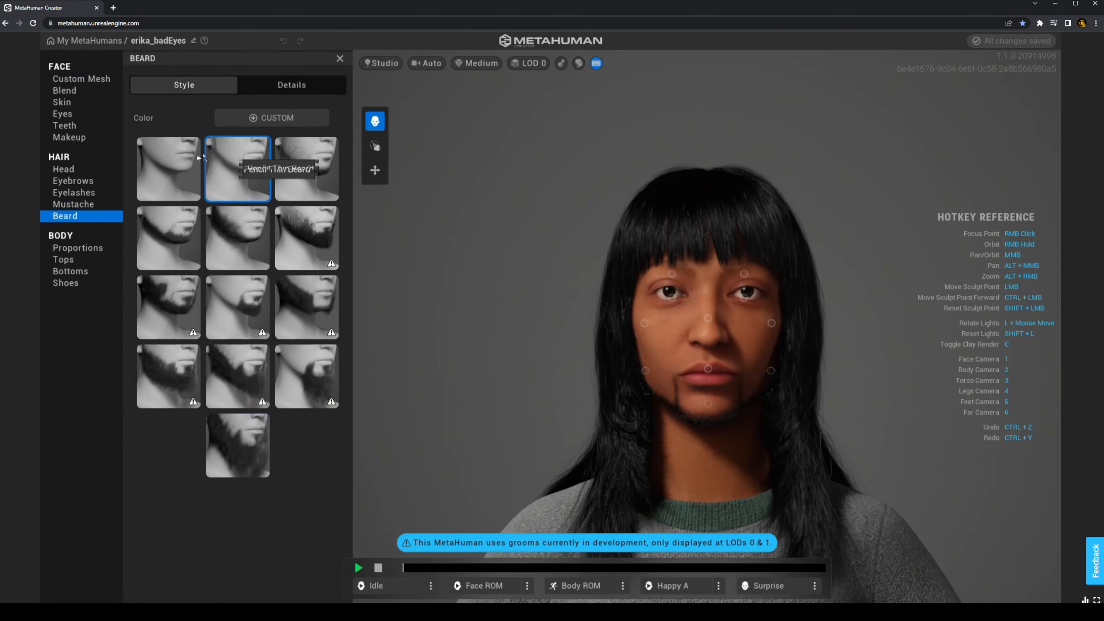
{"action": "left_click", "coordinate": [175, 157]}
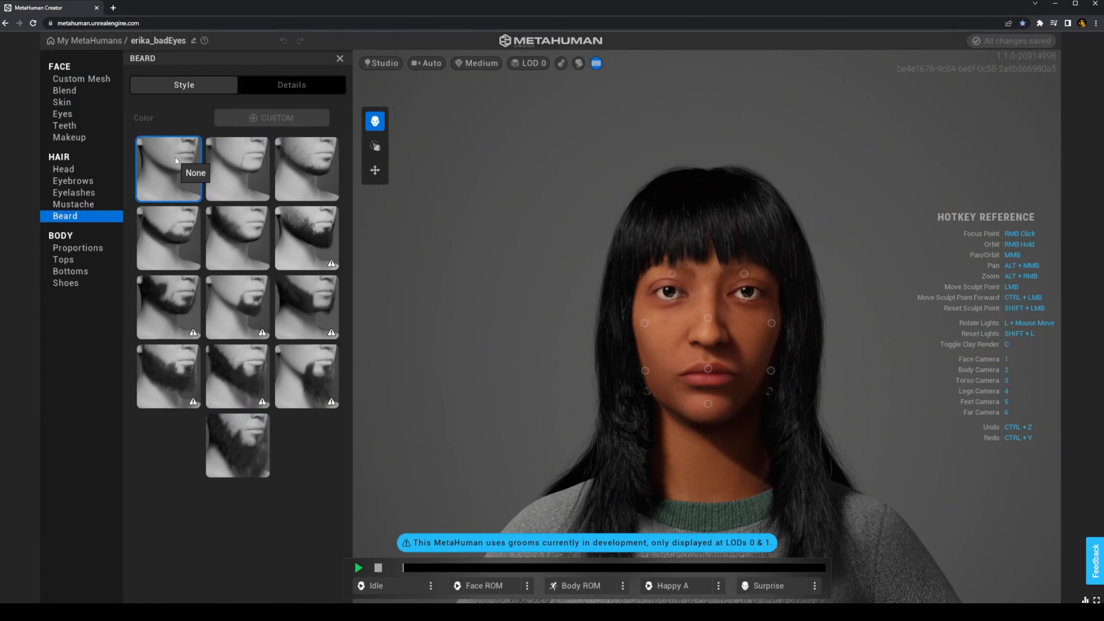
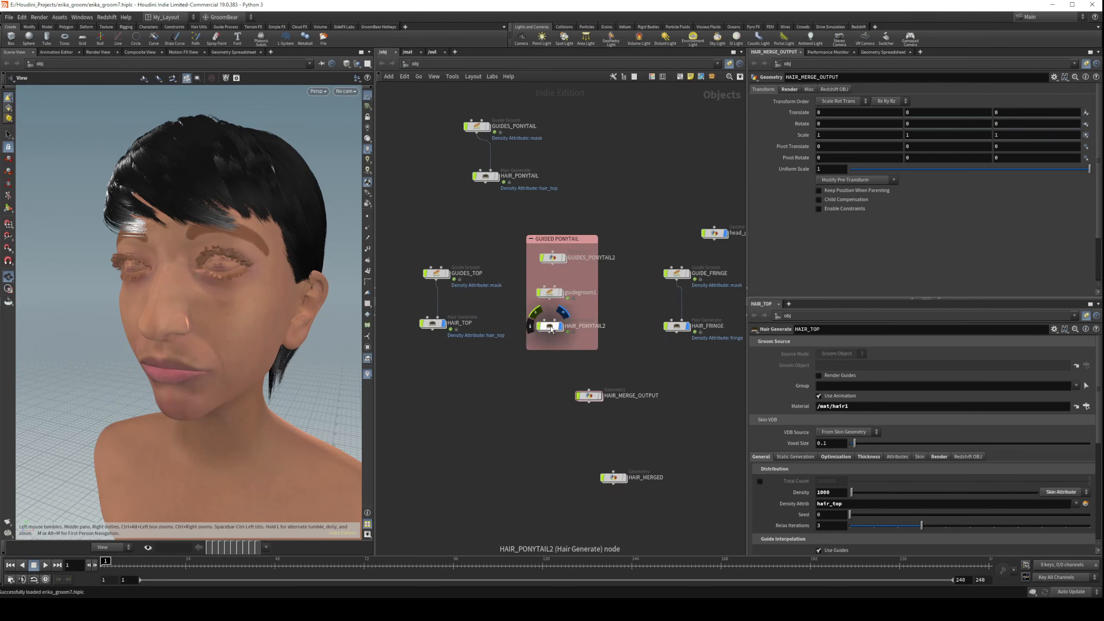
Switch to the Houdini scene, open the HAIR_TOP network and hide the other objects to inspect the top hair alone.
{"action": "left_click", "coordinate": [549, 326]}
{"action": "double_click", "coordinate": [431, 324]}
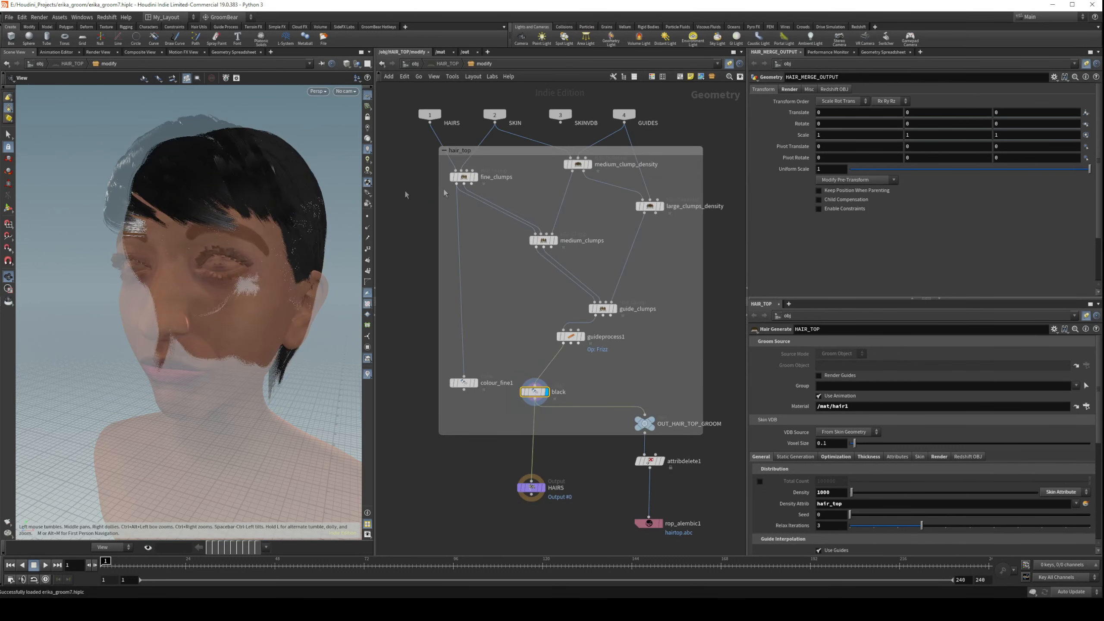
{"action": "left_click", "coordinate": [357, 63]}
{"action": "left_click", "coordinate": [378, 90]}
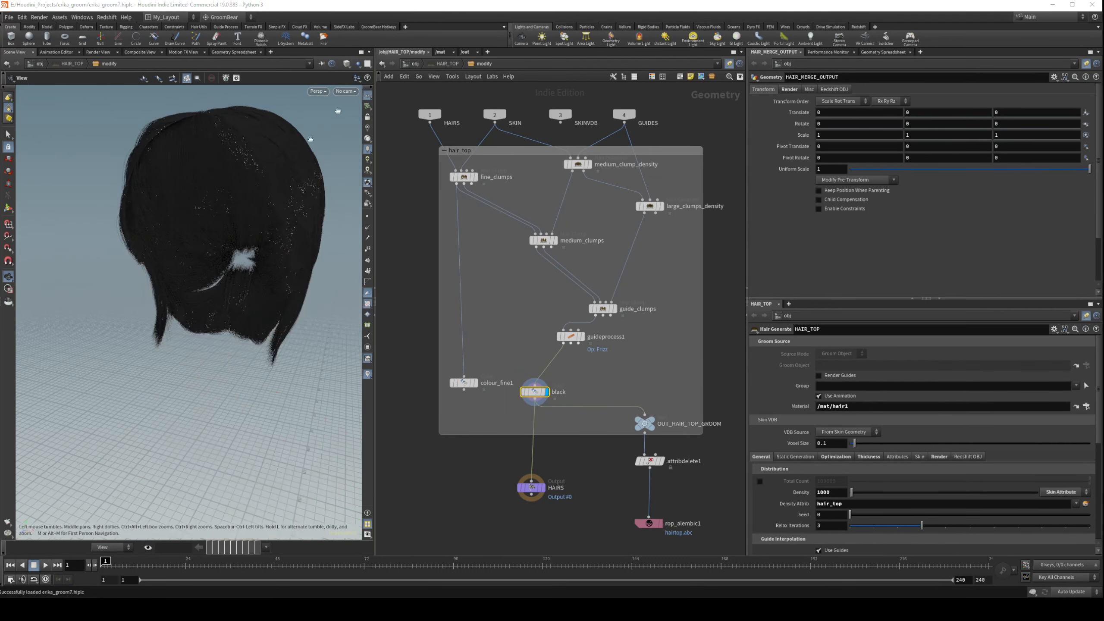
{"action": "left_click_drag", "start_coordinate": [241, 247], "coordinate": [273, 338]}
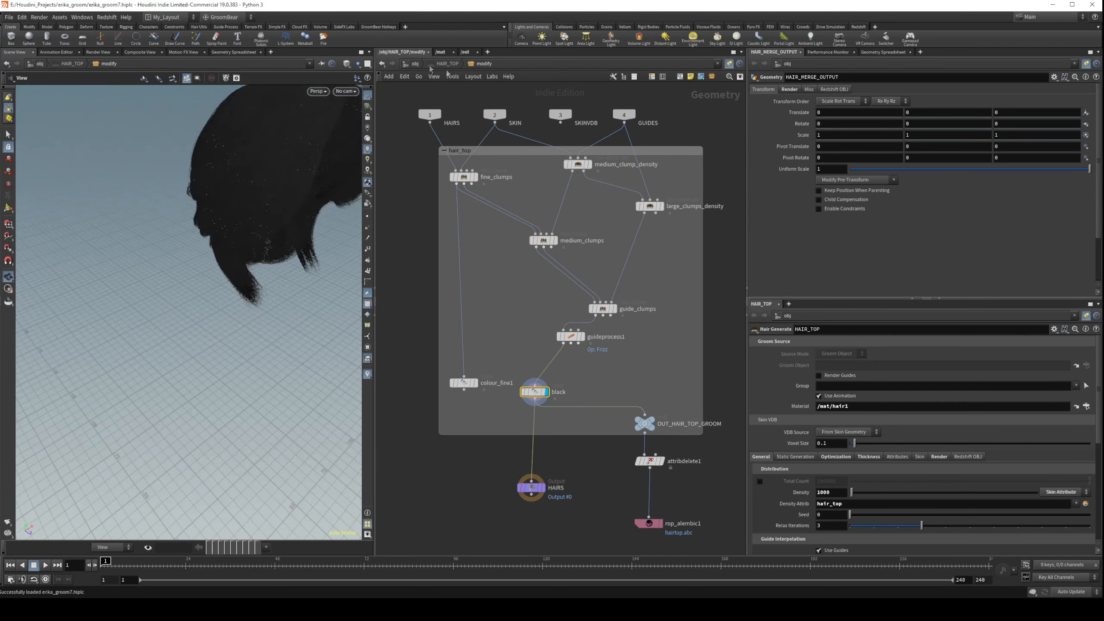
Leave the HAIR_TOP network and open the HAIR_FRINGE network to inspect the fringe hair by itself.
{"action": "key", "text": "u"}
{"action": "left_click", "coordinate": [421, 204]}
{"action": "left_click_drag", "start_coordinate": [278, 270], "coordinate": [146, 217]}
{"action": "middle_click_drag", "start_coordinate": [671, 327], "coordinate": [586, 330]}
{"action": "double_click", "coordinate": [586, 329]}
{"action": "left_click_drag", "start_coordinate": [243, 209], "coordinate": [205, 130]}
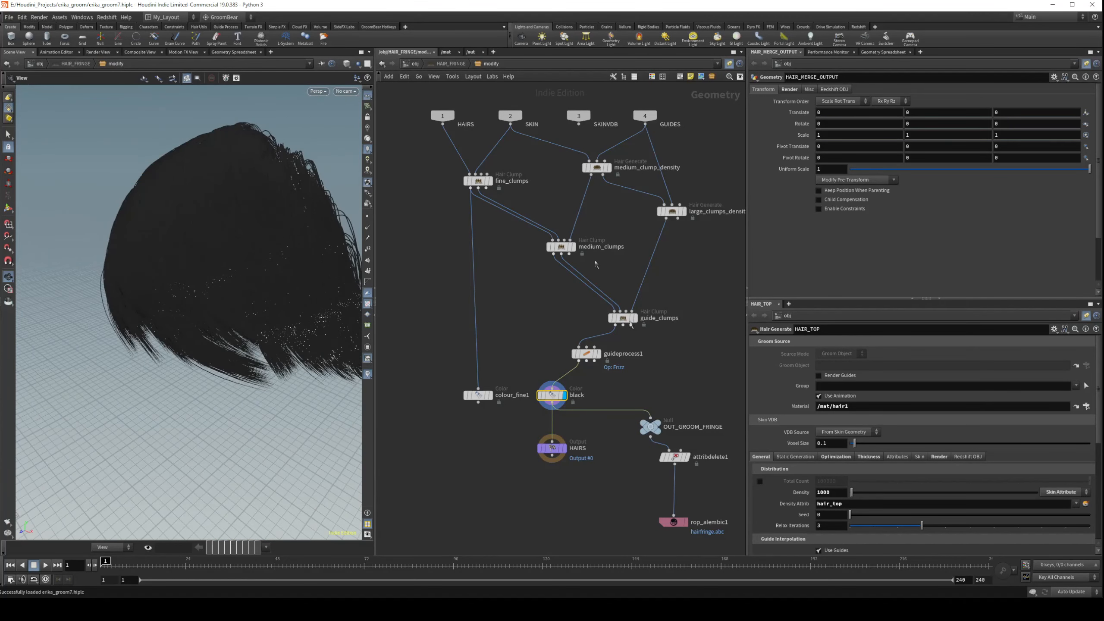
Adjust the Frizz frequency of the fringe's guideprocess1 node, with an amplitude of 0.1.
{"action": "left_click", "coordinate": [1085, 65]}
{"action": "mouse_move", "coordinate": [947, 211]}
{"action": "left_mouse_down"}
{"action": "mouse_move", "coordinate": [1028, 216]}
{"action": "mouse_move", "coordinate": [929, 219]}
{"action": "left_mouse_up"}
{"action": "mouse_move", "coordinate": [1032, 243]}
{"action": "left_mouse_down"}
{"action": "mouse_move", "coordinate": [973, 244]}
{"action": "mouse_move", "coordinate": [1036, 244]}
{"action": "left_mouse_up"}
{"action": "left_click_drag", "start_coordinate": [299, 176], "coordinate": [247, 153]}
{"action": "left_click_drag", "start_coordinate": [929, 212], "coordinate": [1002, 216]}
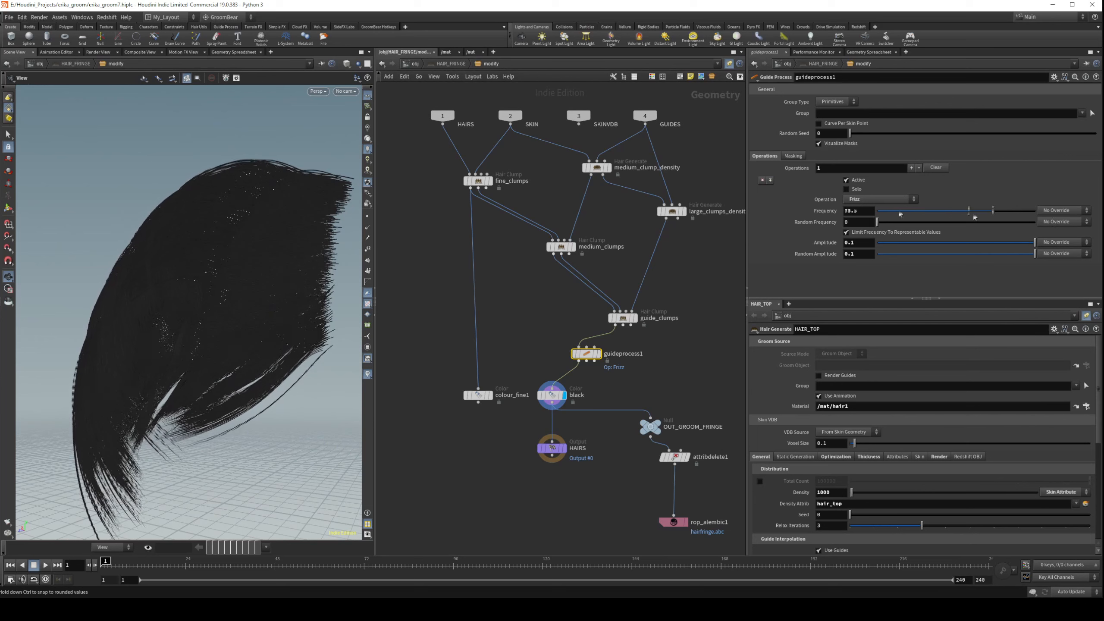
Return to the object level, open the HAIR_TOP network and bring the other objects back into the display.
{"action": "key", "text": "u"}
{"action": "middle_click_drag", "start_coordinate": [512, 298], "coordinate": [623, 293]}
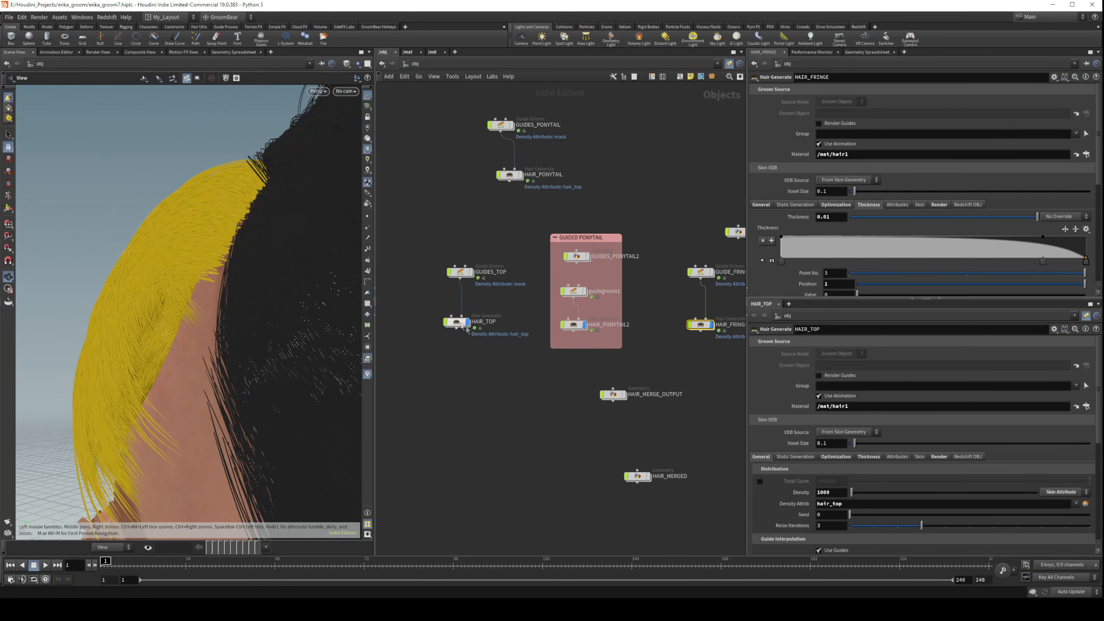
{"action": "double_click", "coordinate": [457, 323]}
{"action": "scroll", "coordinate": [279, 196], "scroll_direction": "down", "scroll_amount": 4}
{"action": "left_click_drag", "start_coordinate": [279, 195], "coordinate": [224, 180]}
{"action": "left_click", "coordinate": [347, 64]}
{"action": "left_click", "coordinate": [357, 64]}
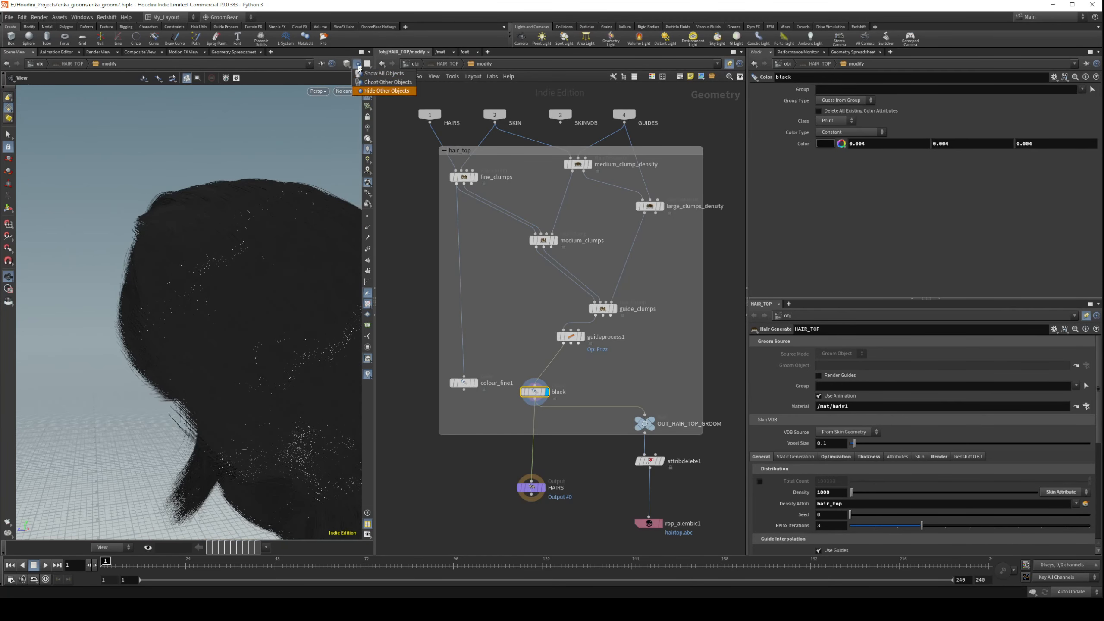
{"action": "left_click", "coordinate": [372, 82]}
Adjust the Frizz frequency of the top hair's guideprocess1 node, and return to the object level.
{"action": "left_click_drag", "start_coordinate": [324, 132], "coordinate": [271, 167]}
{"action": "left_click", "coordinate": [569, 336]}
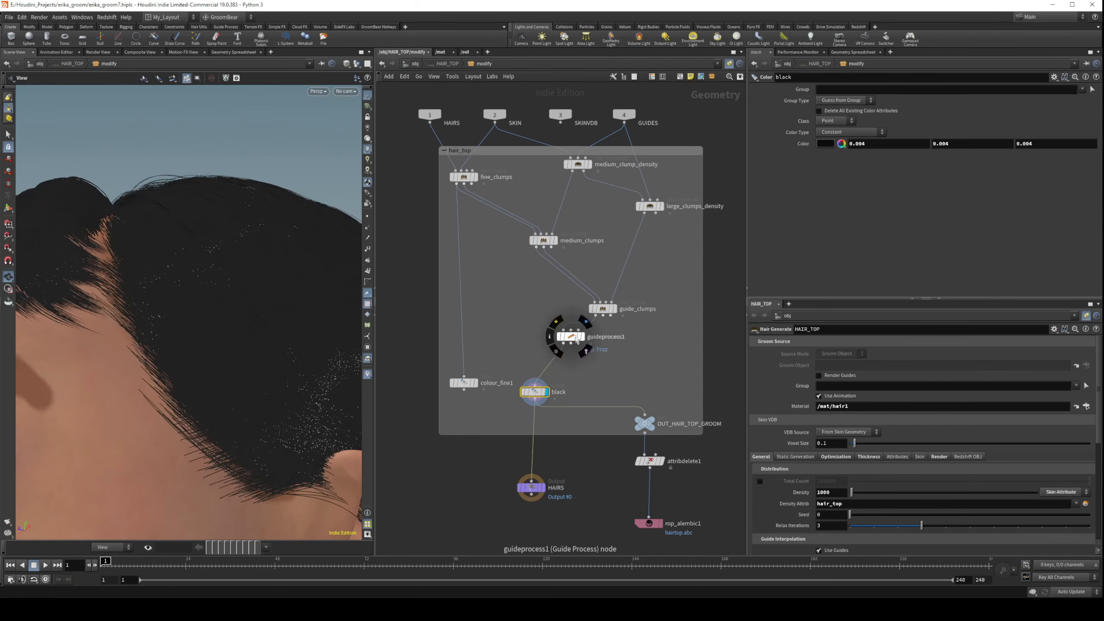
{"action": "left_click_drag", "start_coordinate": [884, 213], "coordinate": [884, 212]}
{"action": "left_click_drag", "start_coordinate": [239, 136], "coordinate": [126, 162]}
{"action": "left_click", "coordinate": [415, 64]}
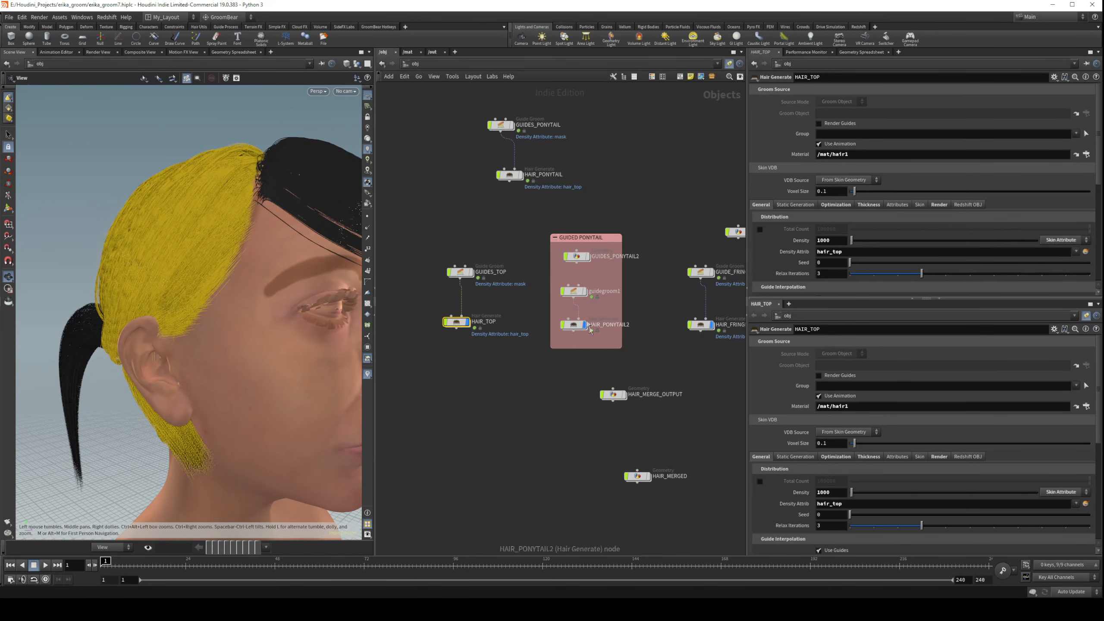
Hide the HAIR_TOP, HAIR_FRINGE and HAIR_PONYTAIL2 hair and display their guides on the head instead.
{"action": "left_click", "coordinate": [582, 326]}
{"action": "middle_click_drag", "start_coordinate": [664, 335], "coordinate": [613, 336]}
{"action": "left_click", "coordinate": [660, 327]}
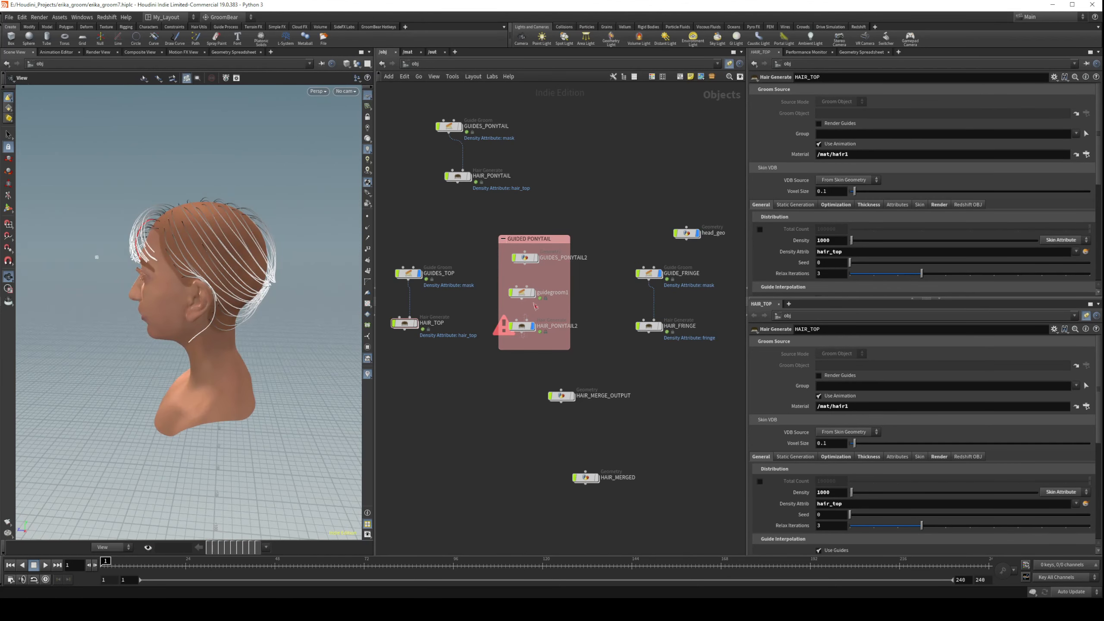
{"action": "left_click", "coordinate": [525, 331]}
{"action": "left_click", "coordinate": [533, 329]}
{"action": "left_click_drag", "start_coordinate": [248, 217], "coordinate": [227, 254]}
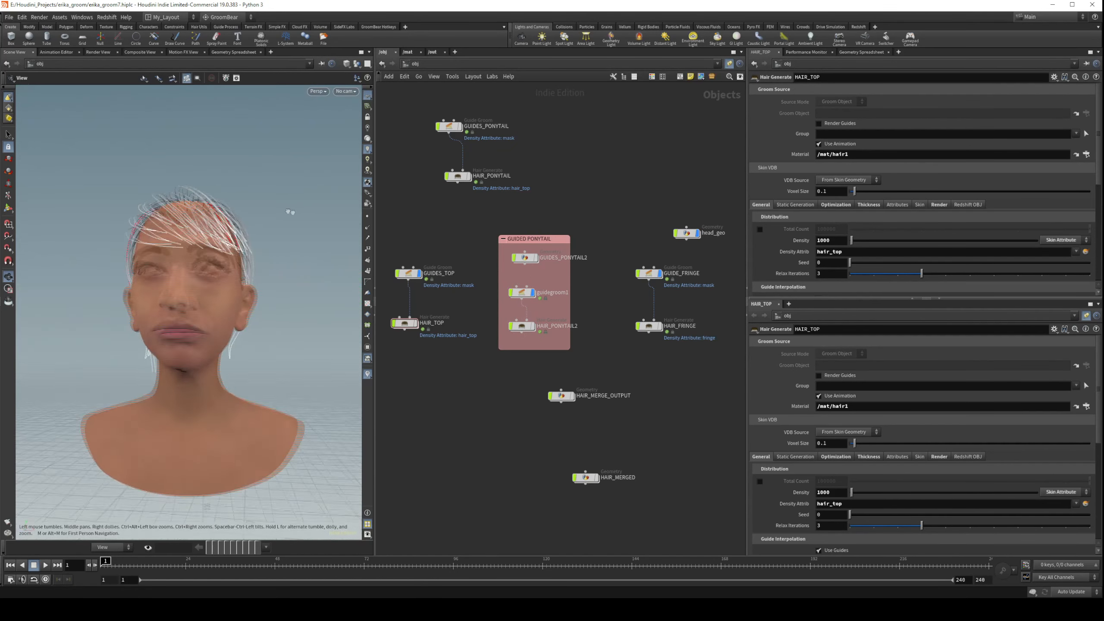
{"action": "left_click_drag", "start_coordinate": [243, 243], "coordinate": [280, 233]}
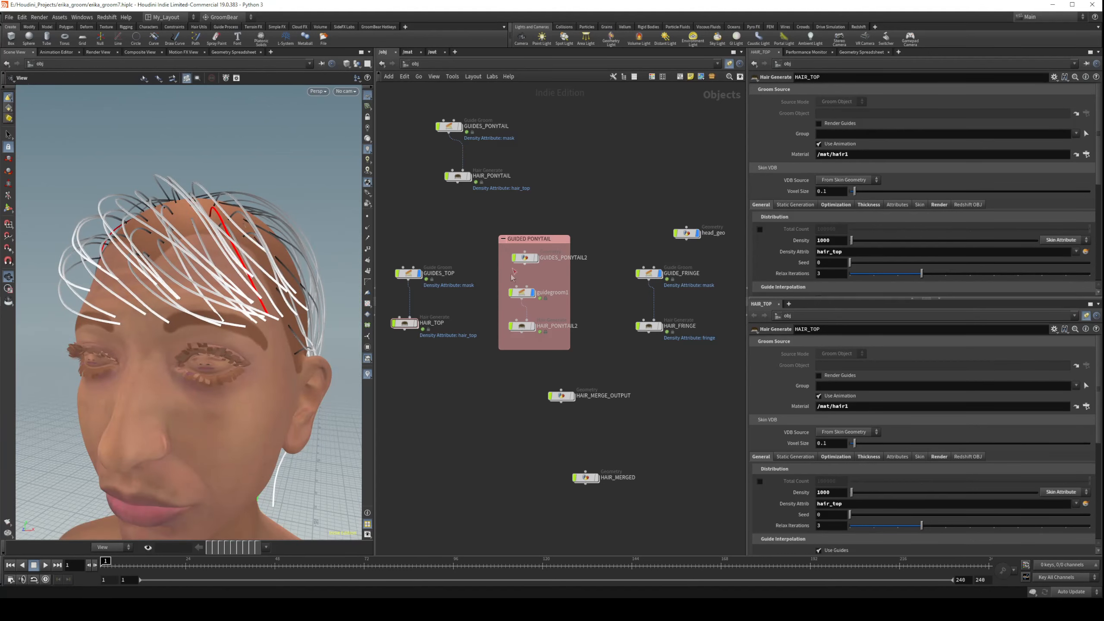
Open the groombear1 node inside GUIDE_FRINGE and reshape the fringe guides with the Shape brush.
{"action": "double_click", "coordinate": [652, 326]}
{"action": "left_click", "coordinate": [415, 63]}
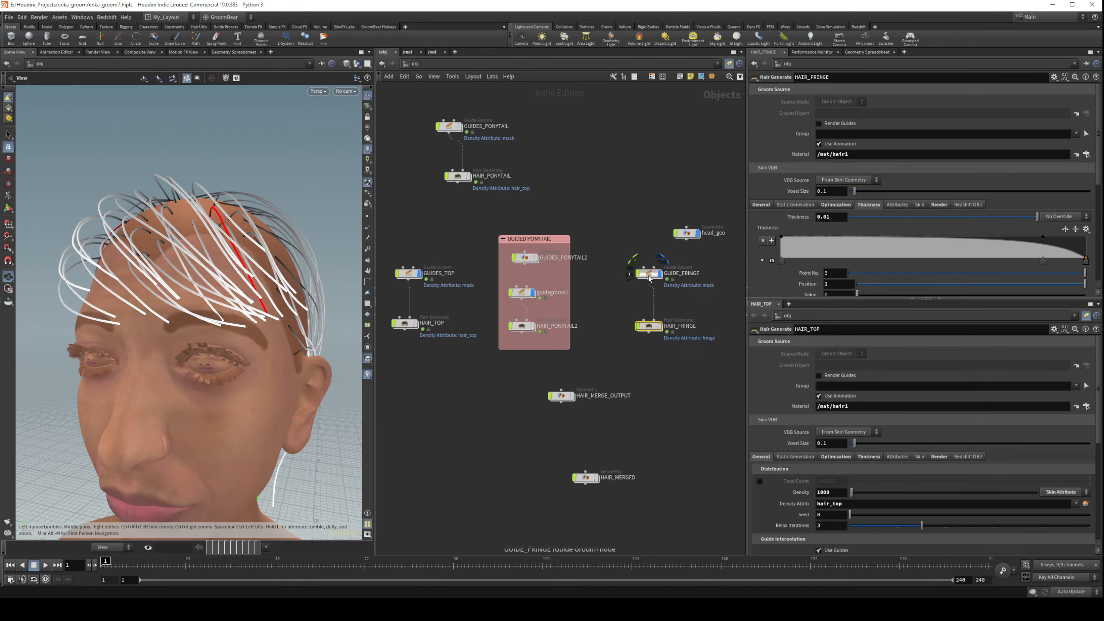
{"action": "double_click", "coordinate": [525, 244]}
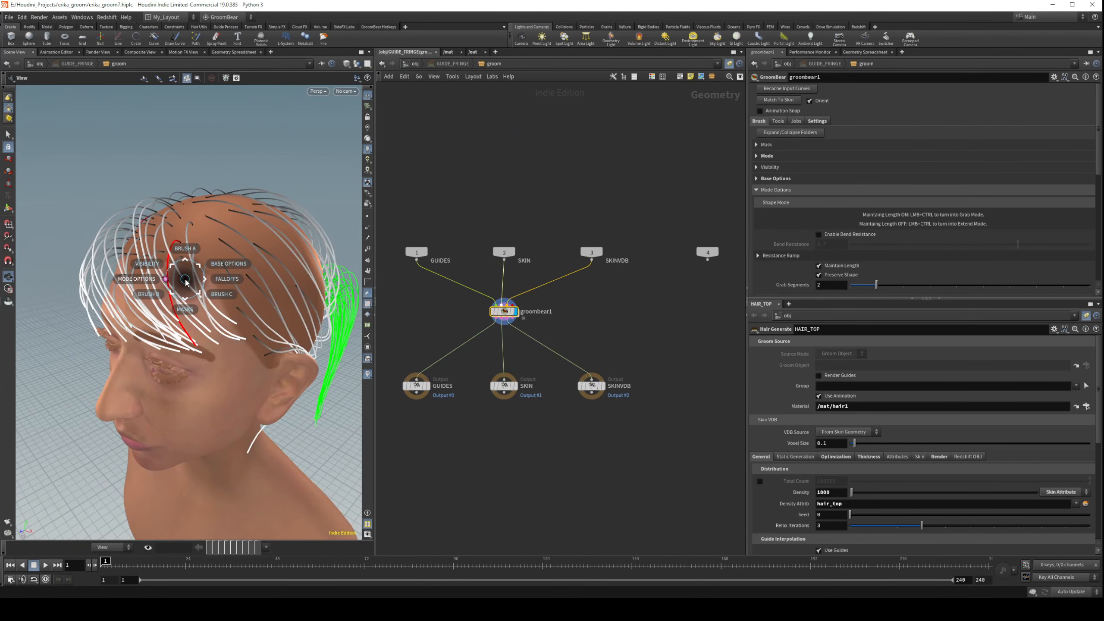
{"action": "left_click", "coordinate": [184, 232]}
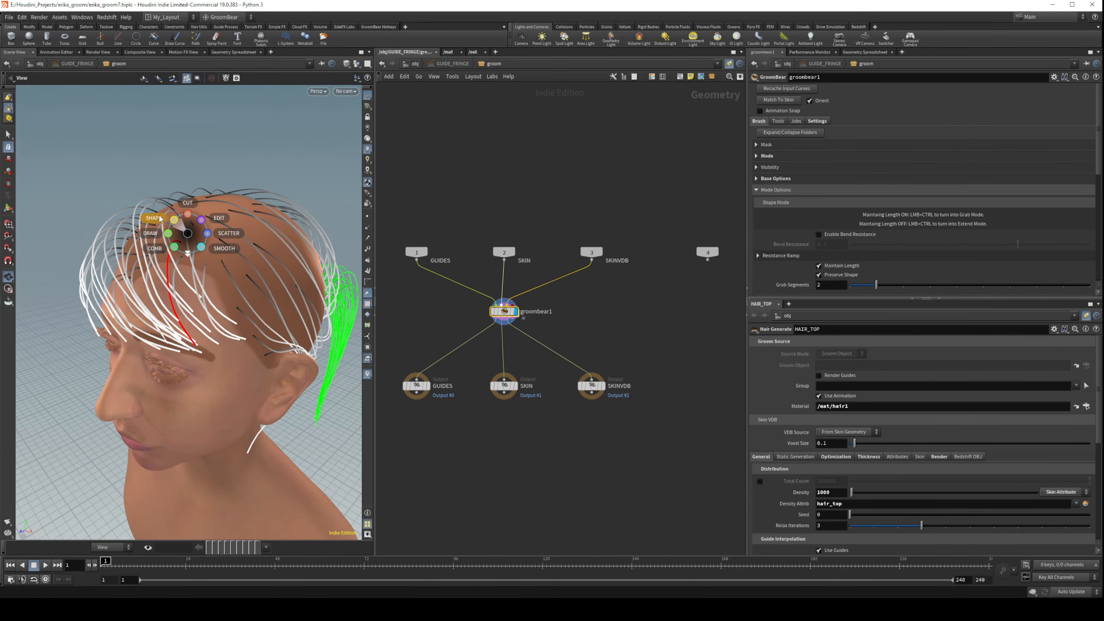
{"action": "left_click", "coordinate": [173, 218]}
{"action": "left_click_drag", "start_coordinate": [172, 196], "coordinate": [175, 202], "text": "alt"}
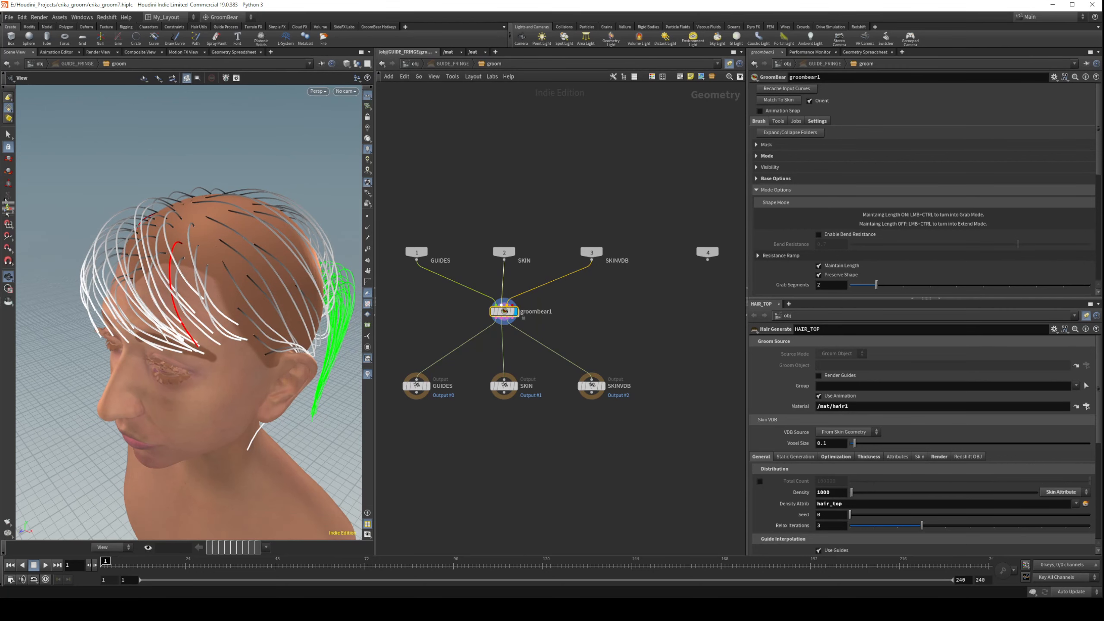
{"action": "left_click_drag", "start_coordinate": [185, 256], "coordinate": [164, 261], "text": "alt"}
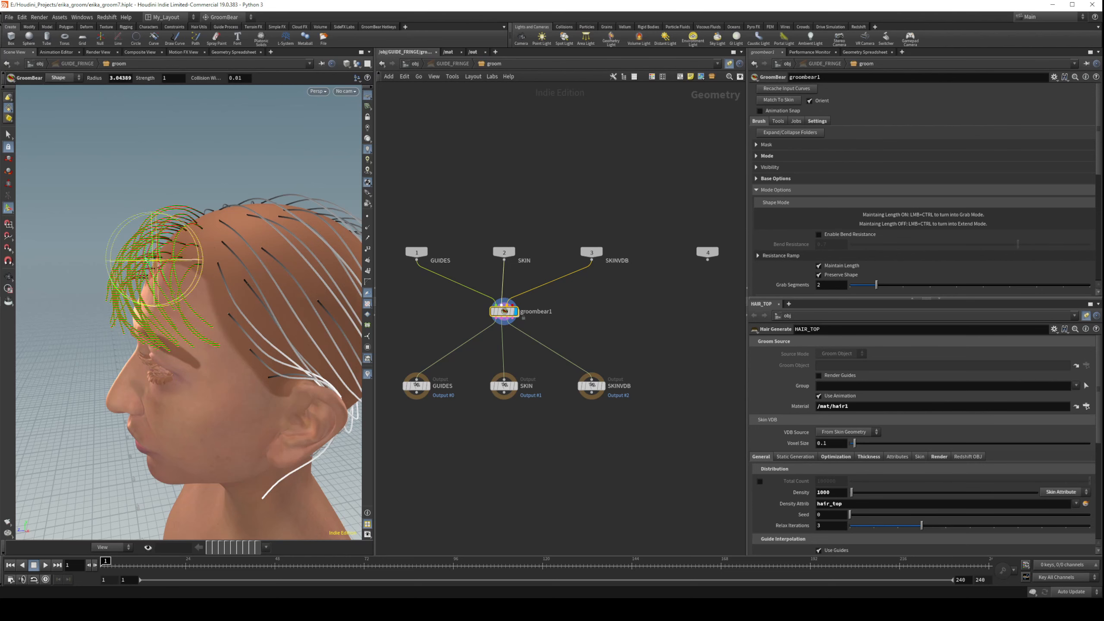
{"action": "mouse_move", "coordinate": [149, 253]}
{"action": "left_mouse_down", "text": "alt"}
{"action": "mouse_move", "coordinate": [212, 252]}
{"action": "mouse_move", "coordinate": [196, 258]}
{"action": "mouse_move", "coordinate": [106, 224]}
{"action": "left_mouse_up", "text": "alt"}
Pull one long guide curve out in an arch above the fringe, and return to the object level.
{"action": "key", "text": "c"}
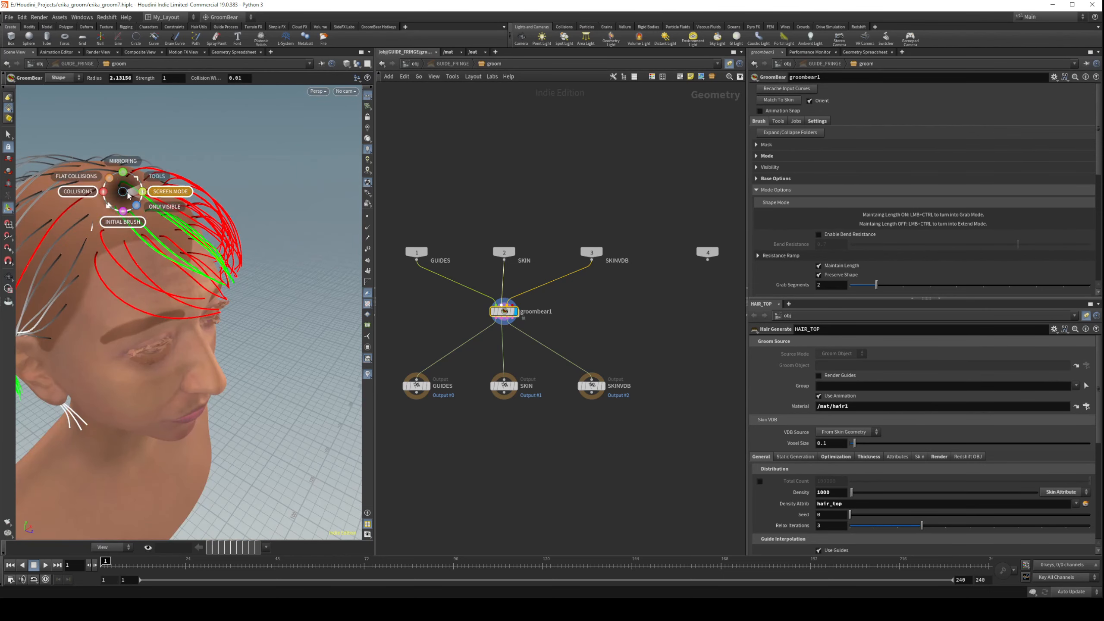
{"action": "key", "text": "b"}
{"action": "left_click", "coordinate": [94, 158]}
{"action": "mouse_move", "coordinate": [103, 198]}
{"action": "left_mouse_down"}
{"action": "mouse_move", "coordinate": [232, 222]}
{"action": "mouse_move", "coordinate": [309, 261]}
{"action": "left_mouse_up"}
{"action": "key", "text": "u"}
{"action": "key", "text": "u"}
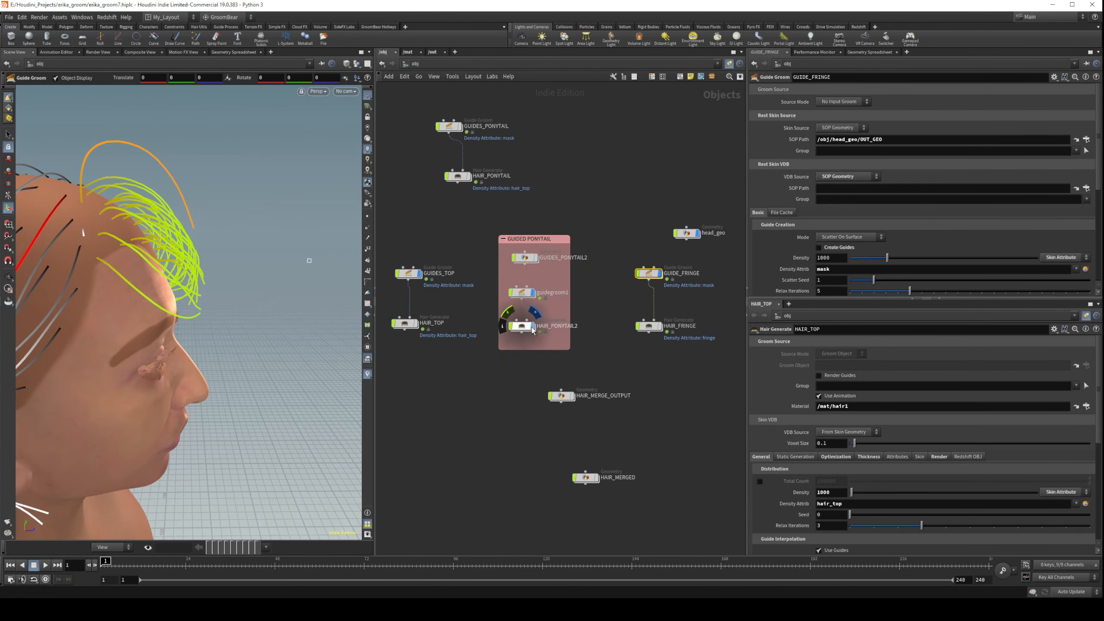
Toggle the HAIR_FRINGE and GUIDE_FRINGE display to compare the generated fringe hair with its guides from several angles.
{"action": "left_click", "coordinate": [660, 325]}
{"action": "left_click", "coordinate": [660, 274]}
{"action": "mouse_move", "coordinate": [252, 194]}
{"action": "left_mouse_down", "text": "alt"}
{"action": "mouse_move", "coordinate": [65, 215]}
{"action": "mouse_move", "coordinate": [120, 205]}
{"action": "mouse_move", "coordinate": [78, 195]}
{"action": "mouse_move", "coordinate": [234, 227]}
{"action": "mouse_move", "coordinate": [256, 202]}
{"action": "left_mouse_up", "text": "alt"}
{"action": "left_click", "coordinate": [660, 326]}
{"action": "left_click", "coordinate": [659, 273]}
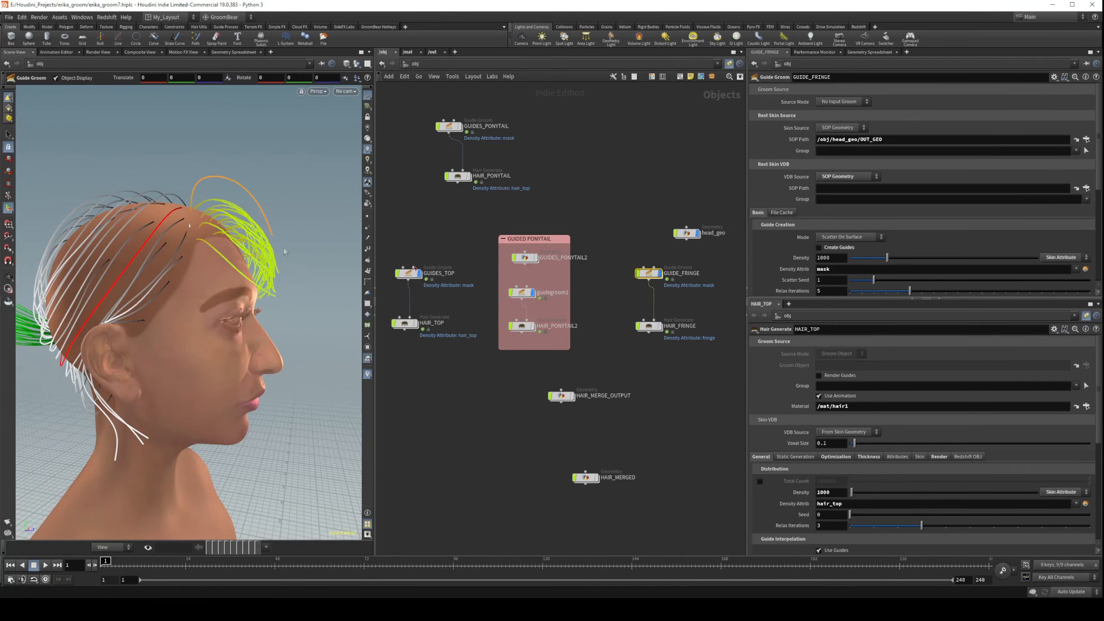
{"action": "left_click_drag", "start_coordinate": [278, 246], "coordinate": [303, 221], "text": "alt"}
{"action": "left_click", "coordinate": [660, 326]}
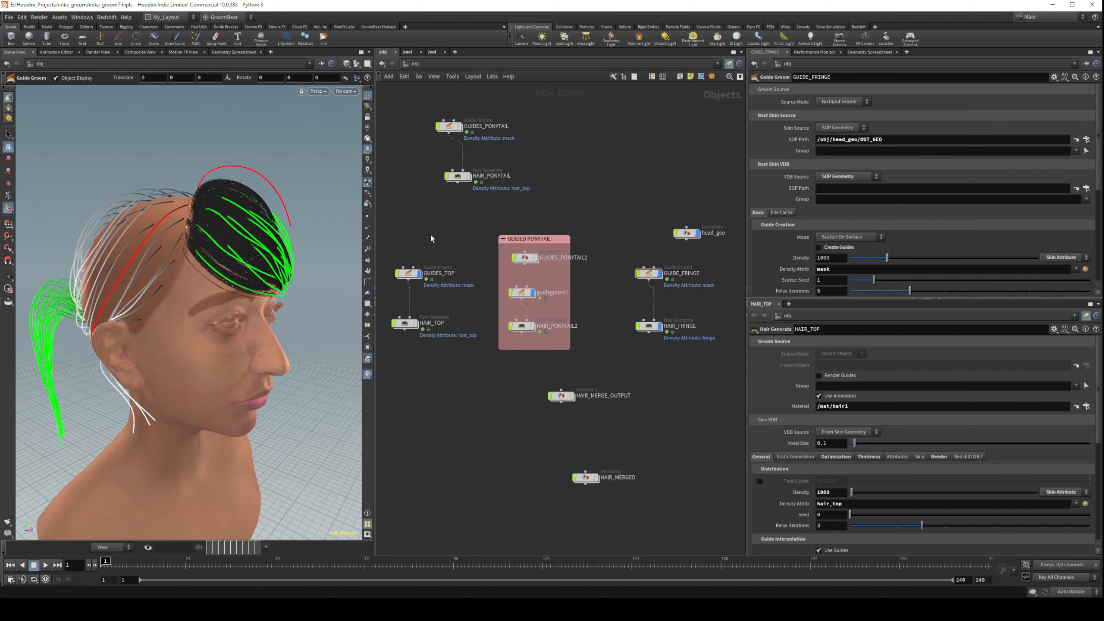
Open the recent project file me_regroom4_renderTest.hiplc.
{"action": "left_click", "coordinate": [8, 17]}
{"action": "mouse_move", "coordinate": [48, 46]}
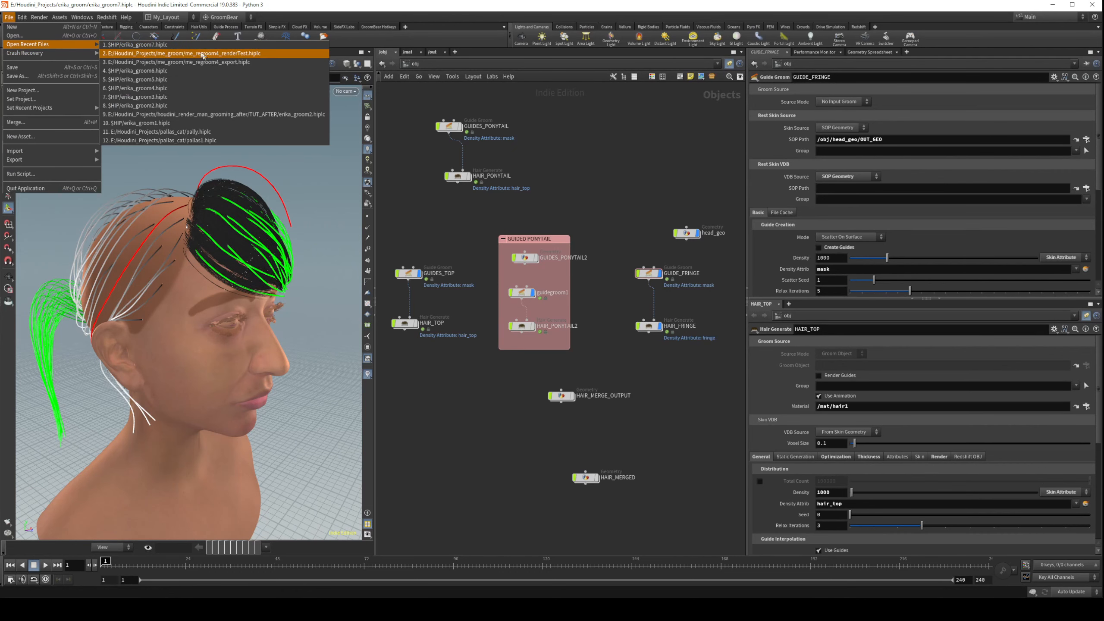
{"action": "left_click", "coordinate": [204, 56]}
{"action": "left_click", "coordinate": [237, 75]}
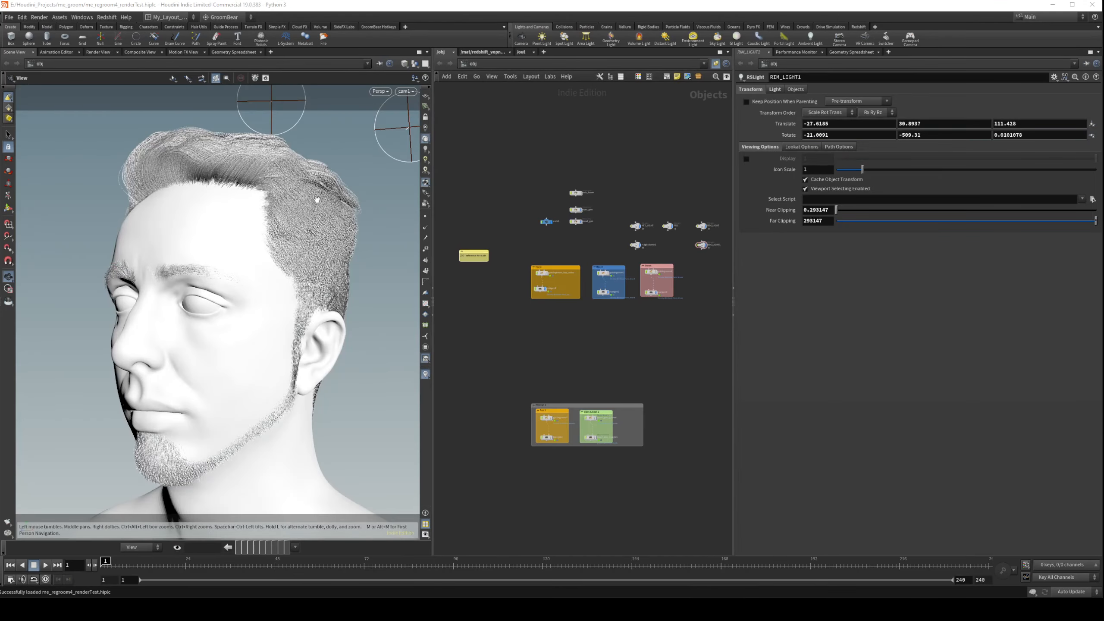
Examine the male head's hair, sides and beard from several angles.
{"action": "left_click_drag", "start_coordinate": [200, 187], "coordinate": [313, 195]}
{"action": "middle_click_drag", "start_coordinate": [174, 208], "coordinate": [274, 217]}
{"action": "scroll", "coordinate": [214, 219], "scroll_direction": "down", "scroll_amount": 2}
{"action": "scroll", "coordinate": [174, 235], "scroll_direction": "down", "scroll_amount": 4}
{"action": "left_click_drag", "start_coordinate": [157, 245], "coordinate": [287, 270]}
{"action": "scroll", "coordinate": [621, 361], "scroll_direction": "down", "scroll_amount": 1}
Select the group of five light nodes in the network, and view the RIM_LIGHT settings.
{"action": "middle_click_drag", "start_coordinate": [643, 219], "coordinate": [545, 229]}
{"action": "scroll", "coordinate": [547, 229], "scroll_direction": "up", "scroll_amount": 3}
{"action": "left_click_drag", "start_coordinate": [506, 257], "coordinate": [657, 324]}
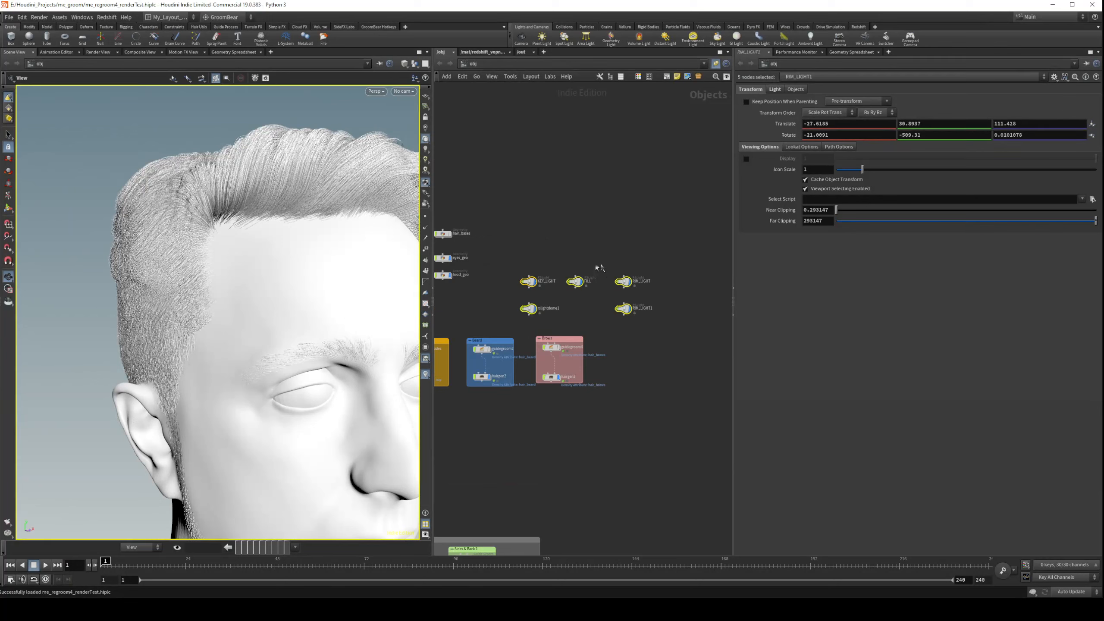
{"action": "left_click", "coordinate": [626, 282]}
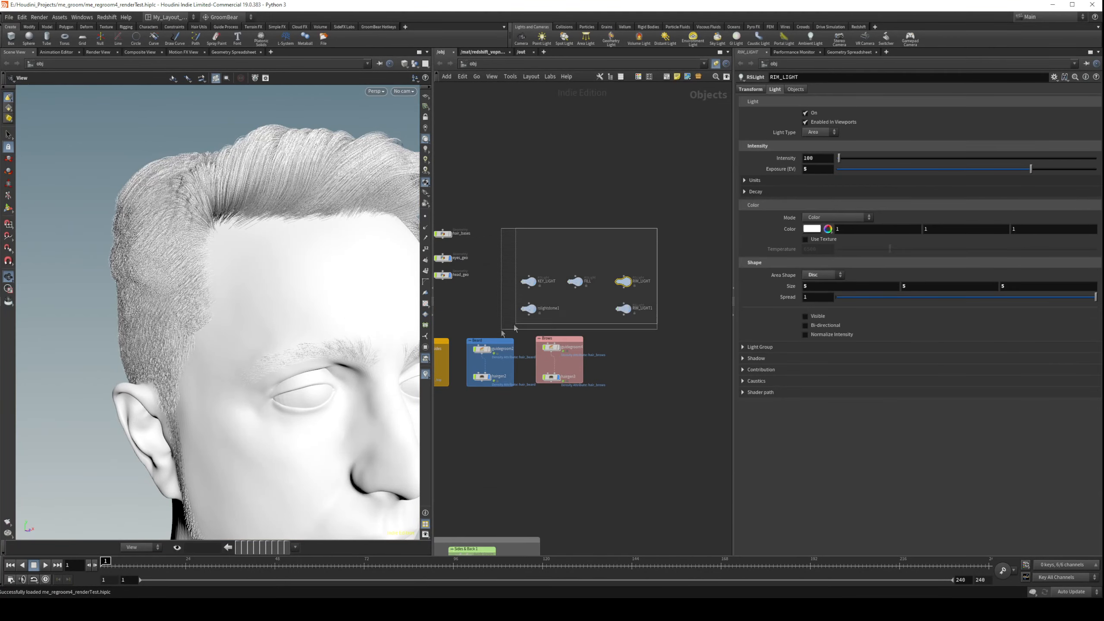
{"action": "left_click_drag", "start_coordinate": [502, 332], "coordinate": [501, 333]}
{"action": "left_click", "coordinate": [556, 260]}
Examine the hairline and beard up close alongside the Top, Beard and Brows groom groups in the network.
{"action": "left_click_drag", "start_coordinate": [278, 252], "coordinate": [226, 240]}
{"action": "scroll", "coordinate": [597, 401], "scroll_direction": "down", "scroll_amount": 3}
{"action": "scroll", "coordinate": [490, 327], "scroll_direction": "up", "scroll_amount": 5}
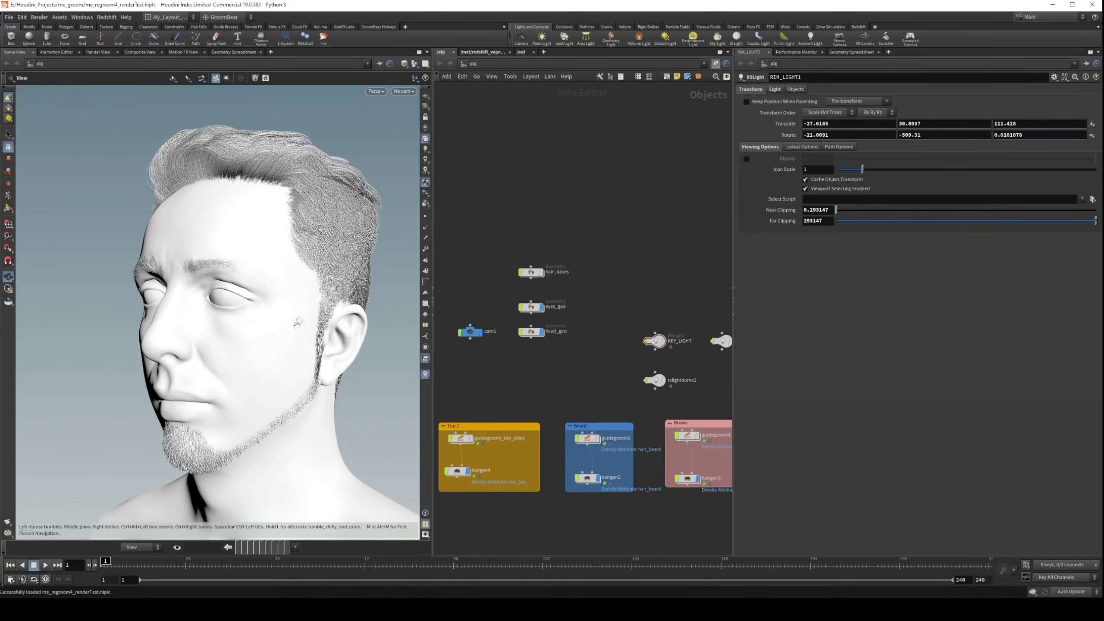
{"action": "scroll", "coordinate": [297, 311], "scroll_direction": "down", "scroll_amount": 5}
{"action": "scroll", "coordinate": [305, 246], "scroll_direction": "up", "scroll_amount": 5}
{"action": "scroll", "coordinate": [244, 244], "scroll_direction": "up", "scroll_amount": 3}
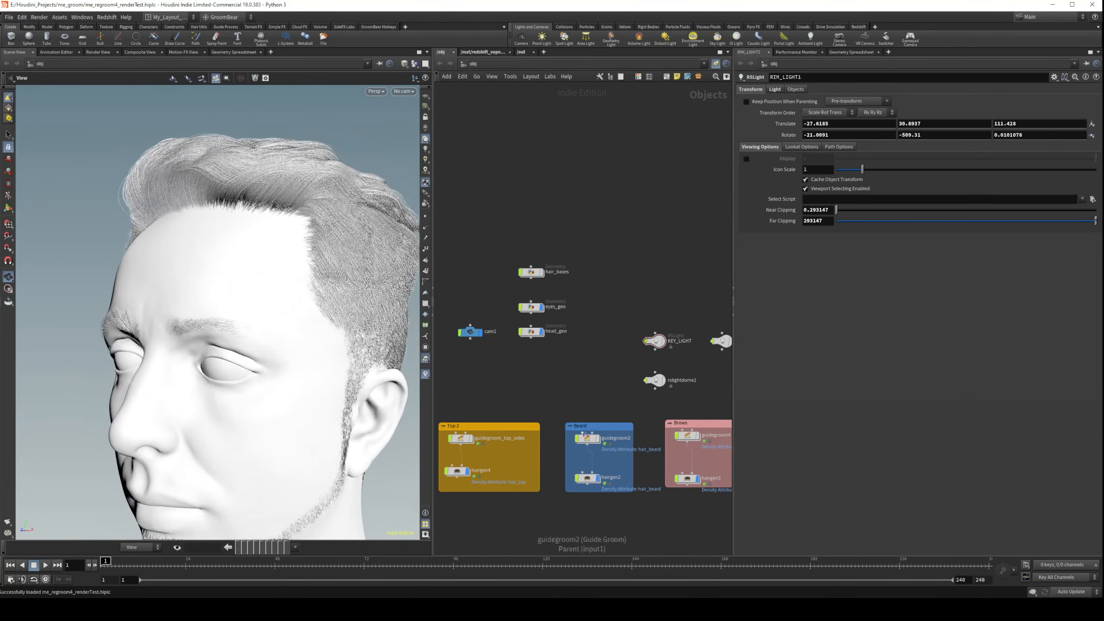
Examine the head's hair, beard and eyebrows from both sides and up close.
{"action": "scroll", "coordinate": [539, 334], "scroll_direction": "down", "scroll_amount": 2}
{"action": "scroll", "coordinate": [519, 371], "scroll_direction": "up", "scroll_amount": 2}
{"action": "left_click_drag", "start_coordinate": [269, 261], "coordinate": [366, 241]}
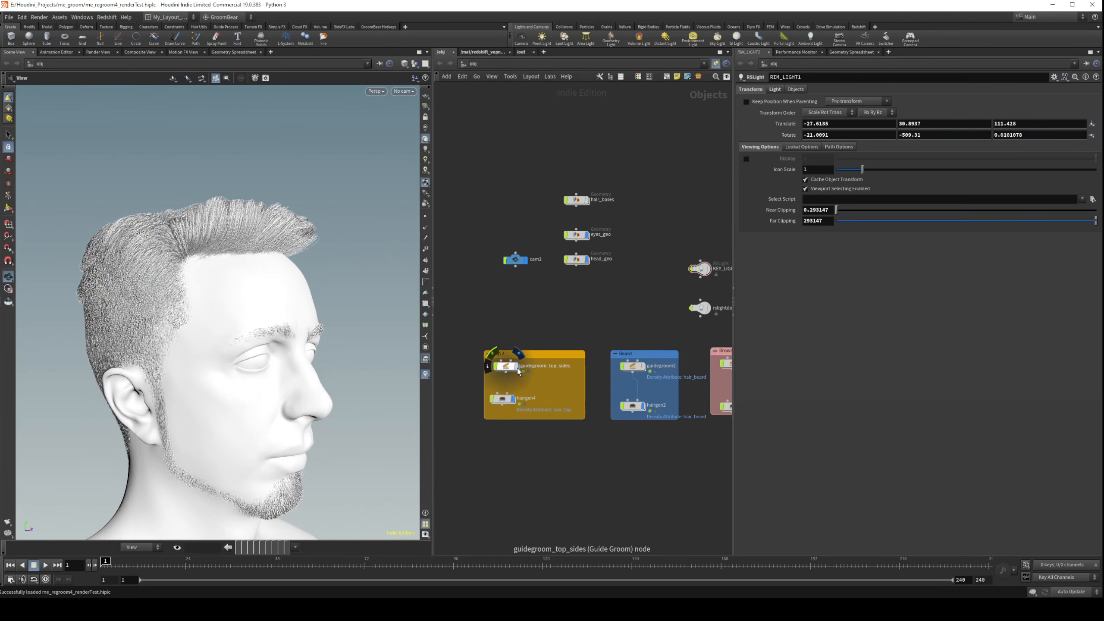
{"action": "left_click", "coordinate": [643, 406]}
{"action": "left_click_drag", "start_coordinate": [337, 387], "coordinate": [191, 370]}
{"action": "scroll", "coordinate": [308, 295], "scroll_direction": "up", "scroll_amount": 5}
{"action": "left_click_drag", "start_coordinate": [307, 296], "coordinate": [404, 302]}
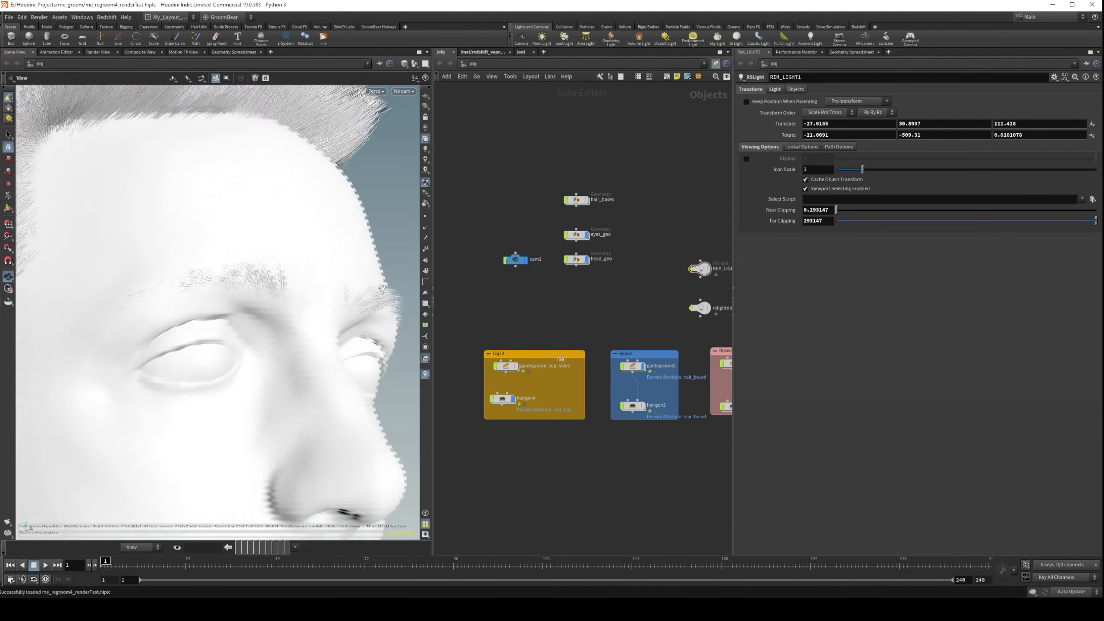
Check the guide curves of the Beard and Brows grooms on the head, and hide them again.
{"action": "middle_click_drag", "start_coordinate": [651, 321], "coordinate": [528, 312]}
{"action": "left_click", "coordinate": [619, 354]}
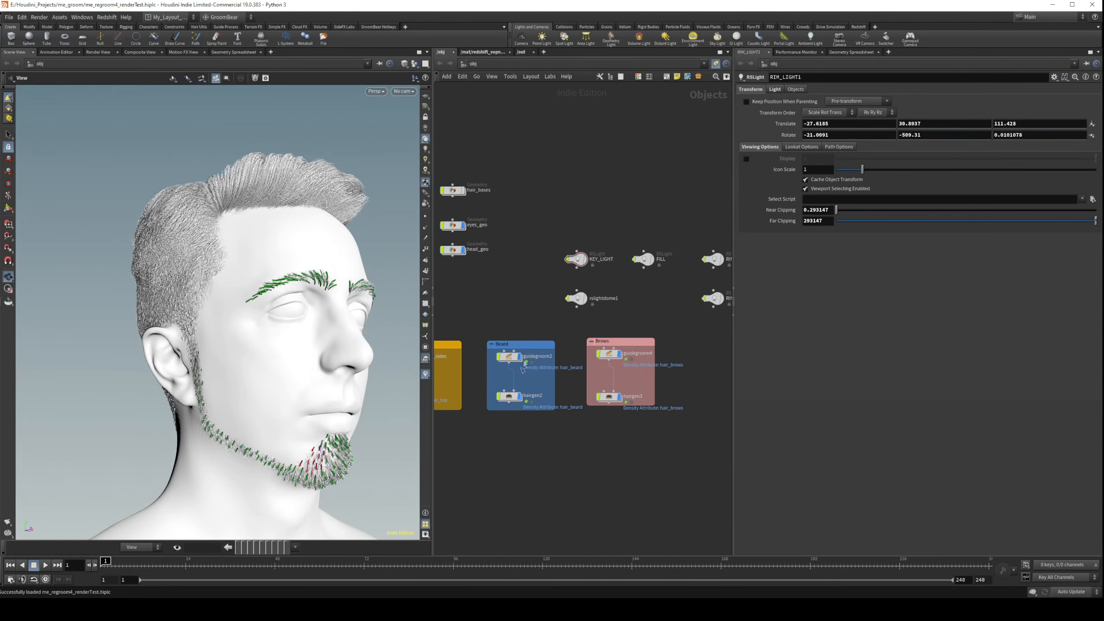
{"action": "left_click", "coordinate": [519, 357]}
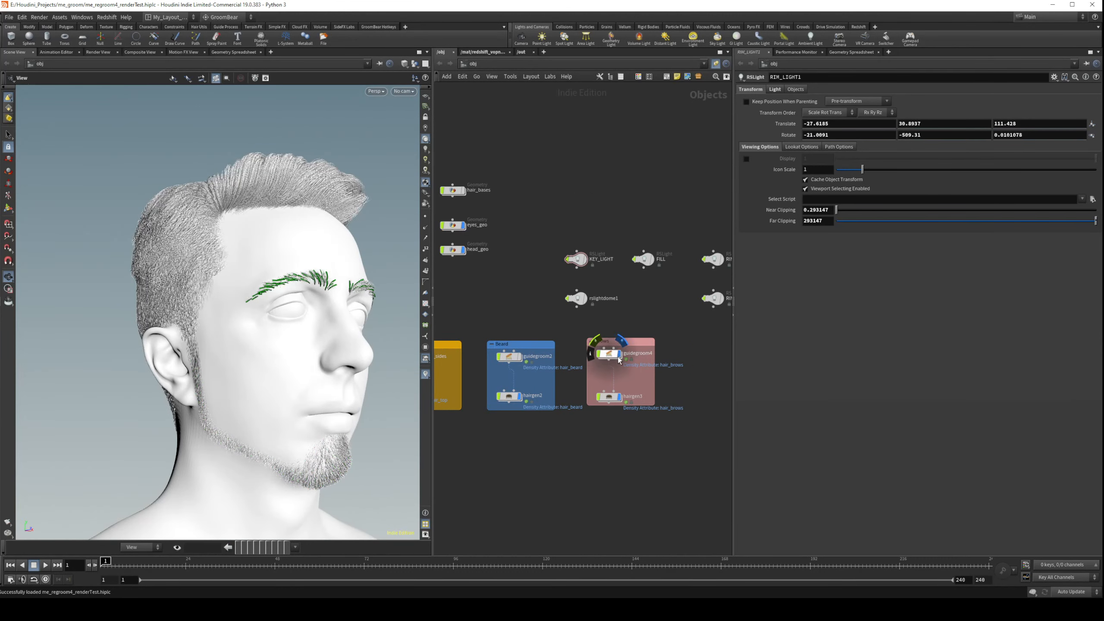
{"action": "left_click", "coordinate": [619, 354]}
{"action": "left_click_drag", "start_coordinate": [322, 300], "coordinate": [324, 266]}
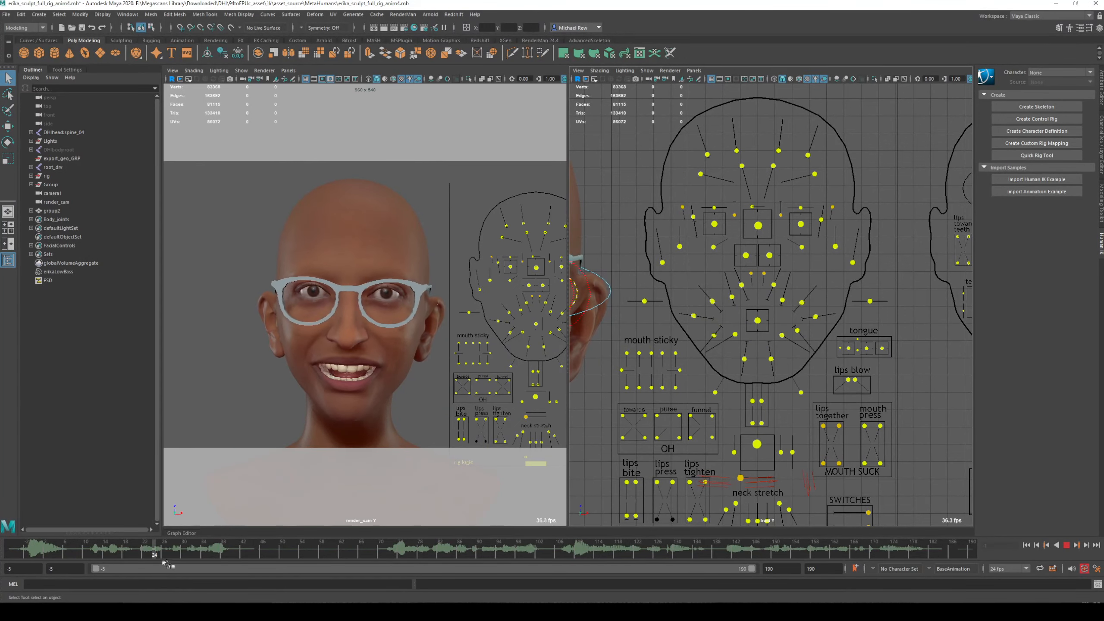
Switch to Maya, scrub through the face rig's dialogue animation and play it back.
{"action": "left_click_drag", "start_coordinate": [166, 564], "coordinate": [474, 552]}
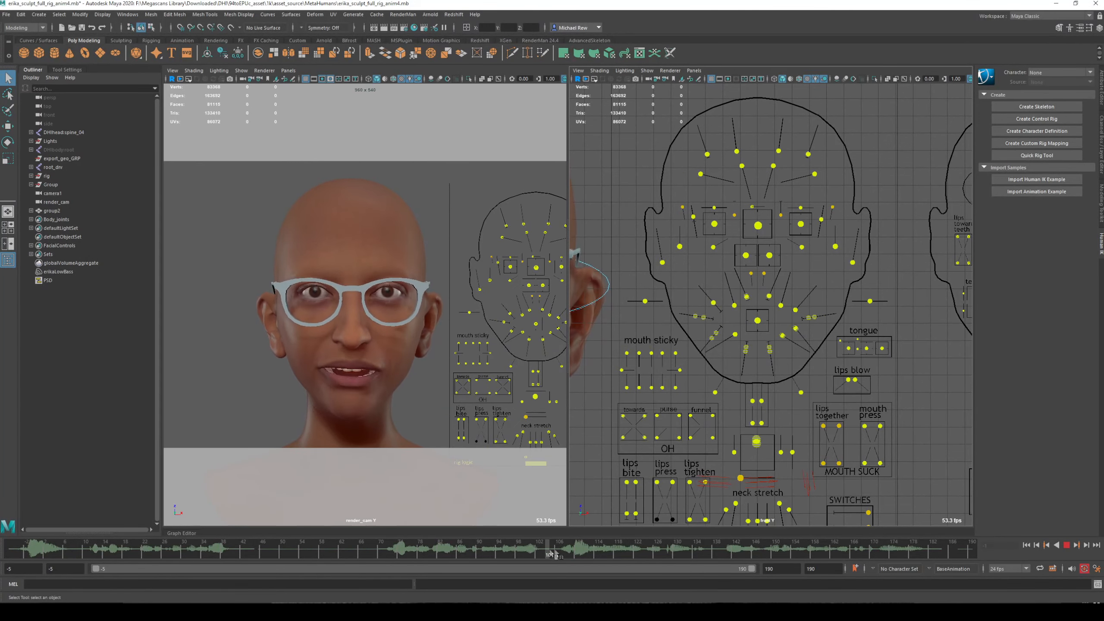
{"action": "mouse_move", "coordinate": [552, 554]}
{"action": "left_mouse_down"}
{"action": "mouse_move", "coordinate": [929, 573]}
{"action": "mouse_move", "coordinate": [9, 534]}
{"action": "left_mouse_up"}
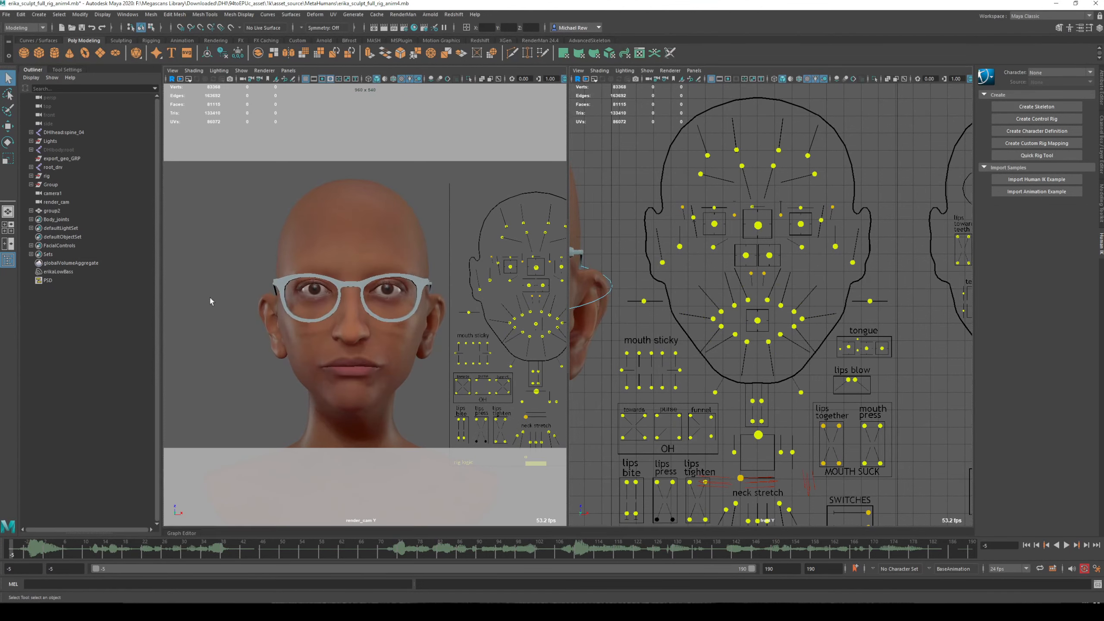
{"action": "key", "text": "alt+v"}
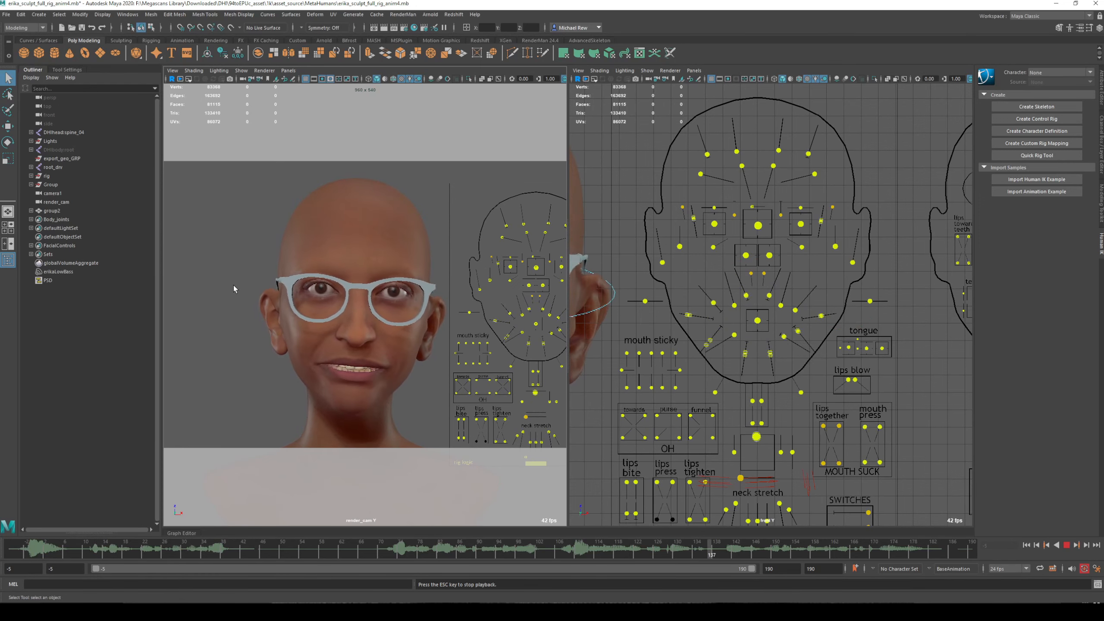
{"action": "key", "text": "alt+v"}
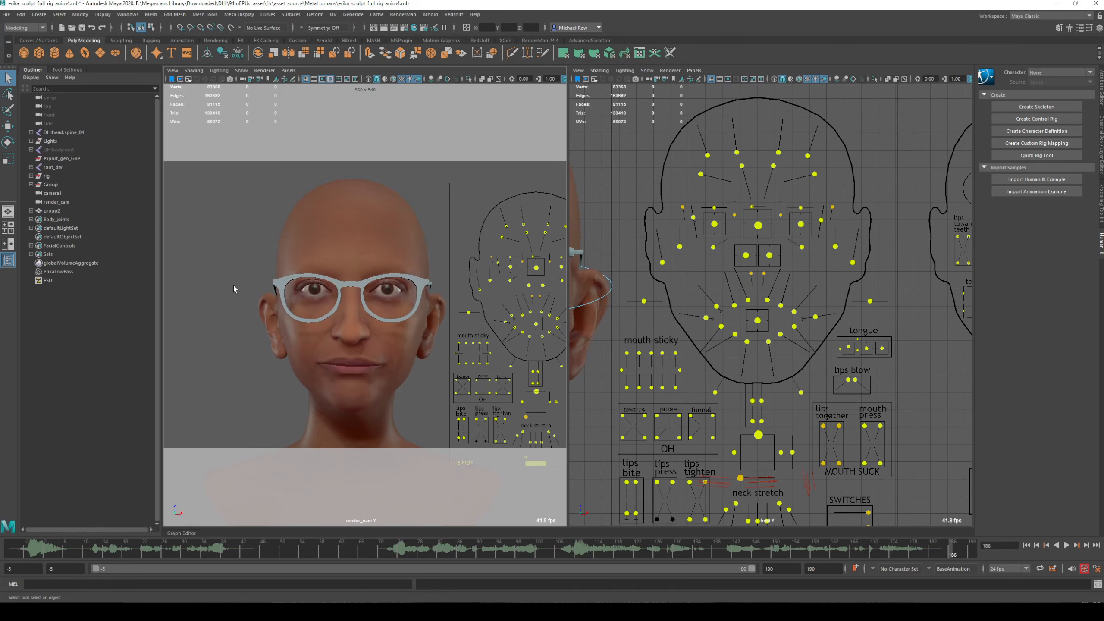
{"action": "key", "text": "alt+v"}
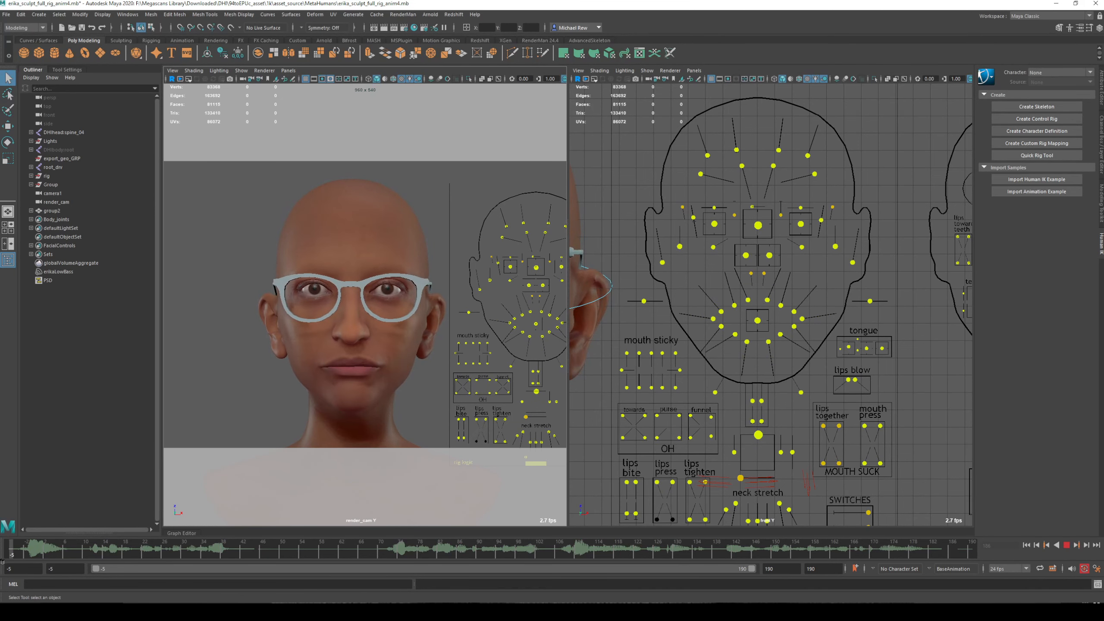
Try moving the central mouth control, and select it together with the surrounding ring of lip controls.
{"action": "key", "text": "w"}
{"action": "left_click_drag", "start_coordinate": [731, 319], "coordinate": [784, 285]}
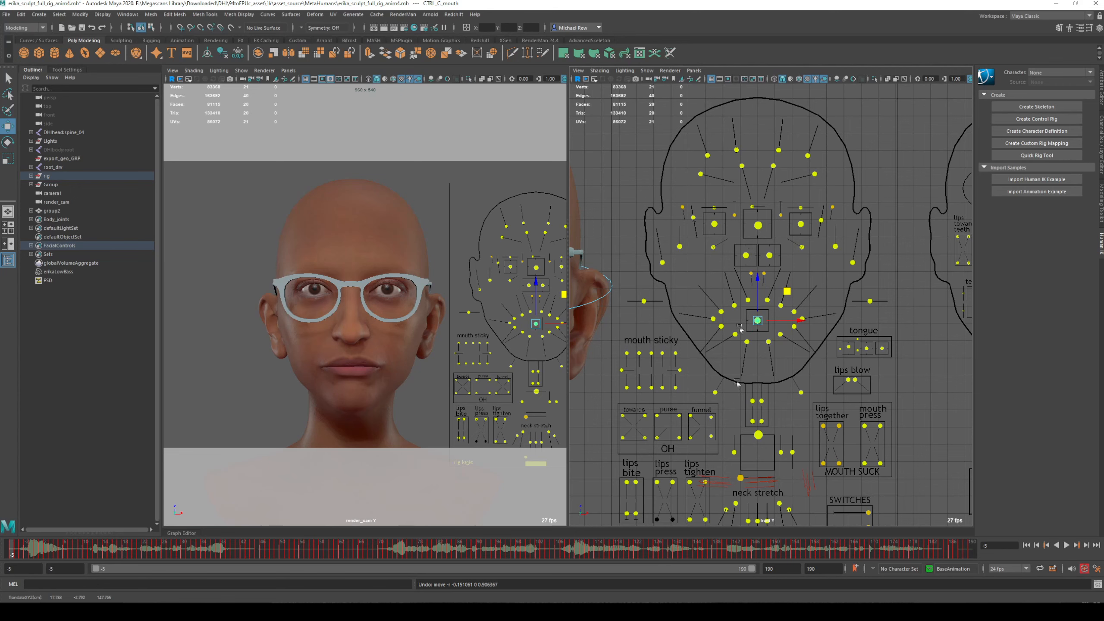
{"action": "left_click_drag", "start_coordinate": [704, 288], "coordinate": [795, 337]}
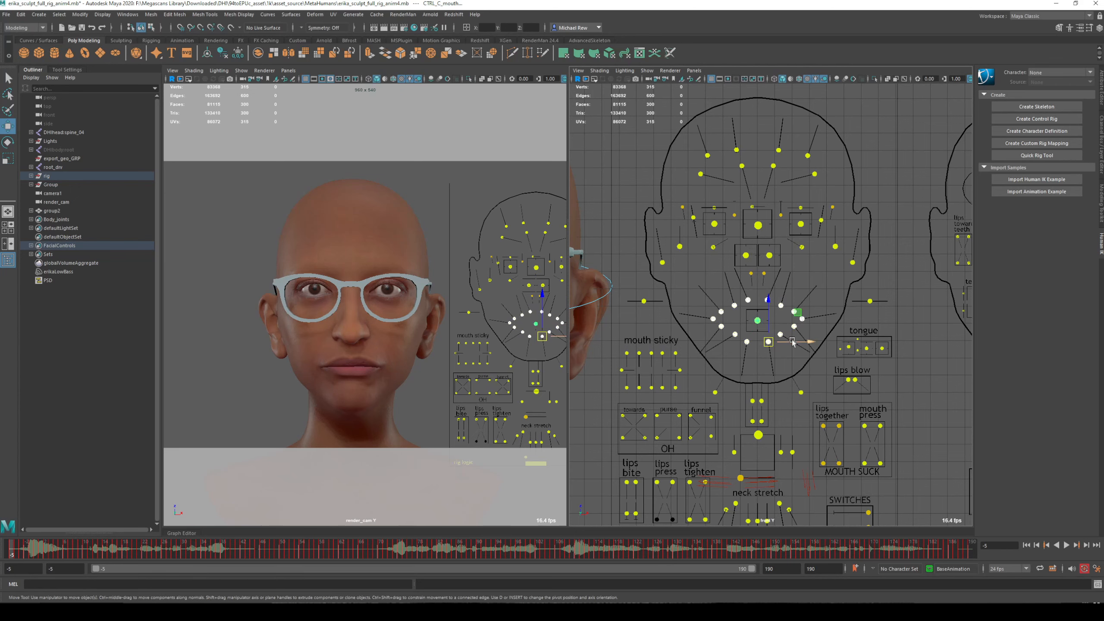
Set the Move tool's axis orientation to Object for the face controls, and clear the selection.
{"action": "left_click", "coordinate": [65, 70]}
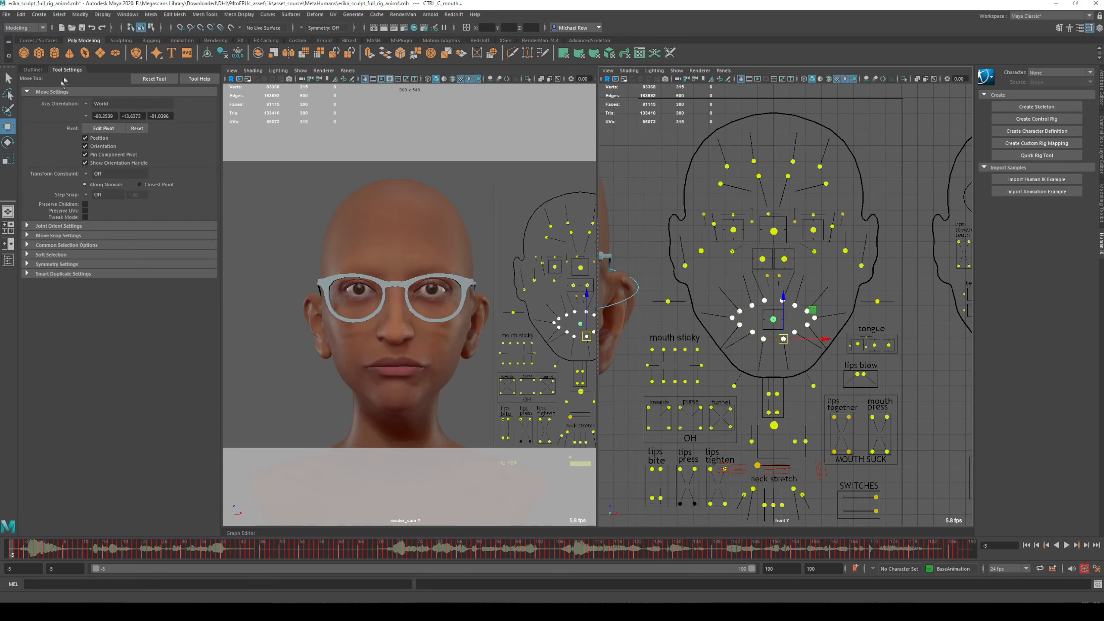
{"action": "left_click", "coordinate": [85, 104]}
{"action": "left_click", "coordinate": [111, 109]}
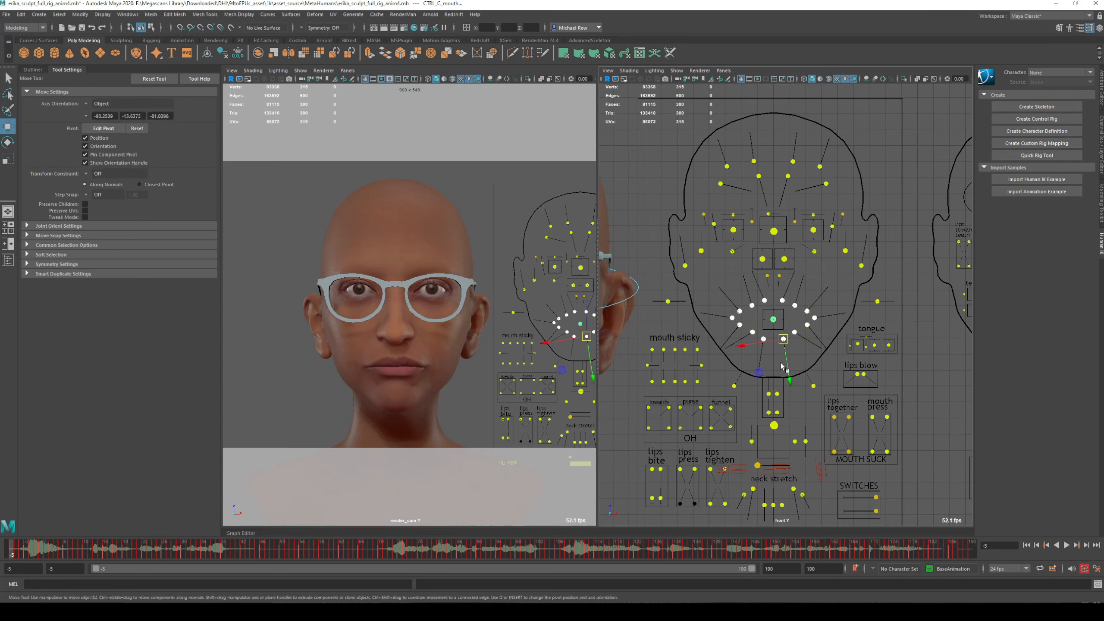
{"action": "left_click", "coordinate": [791, 383]}
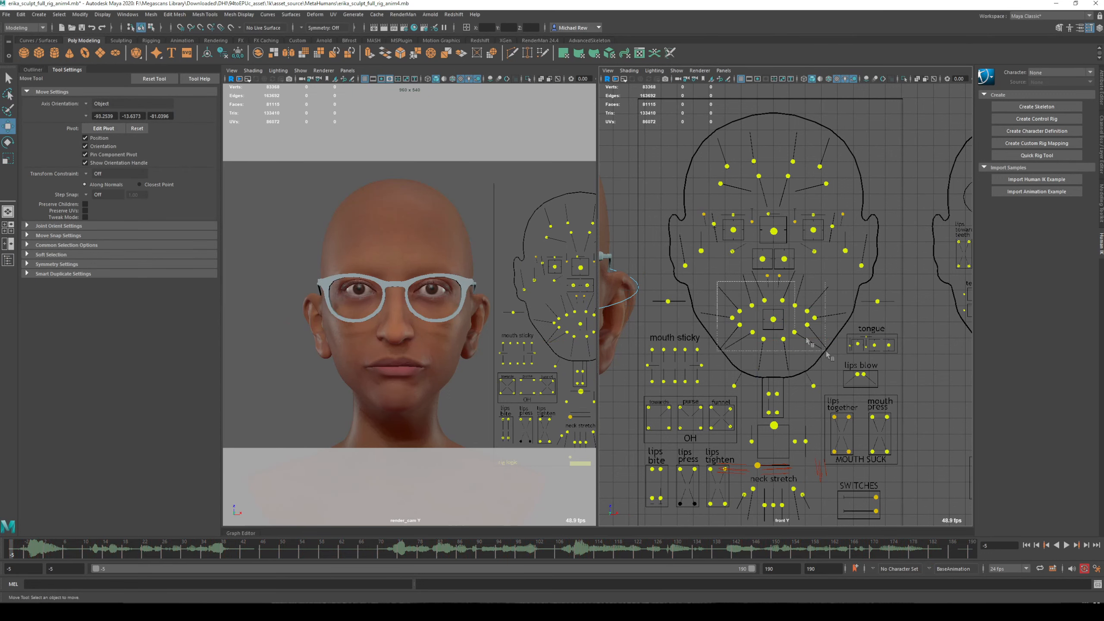
Test the lip, nose, central mouth and chin raise controls on the face board.
{"action": "left_click_drag", "start_coordinate": [826, 354], "coordinate": [792, 344]}
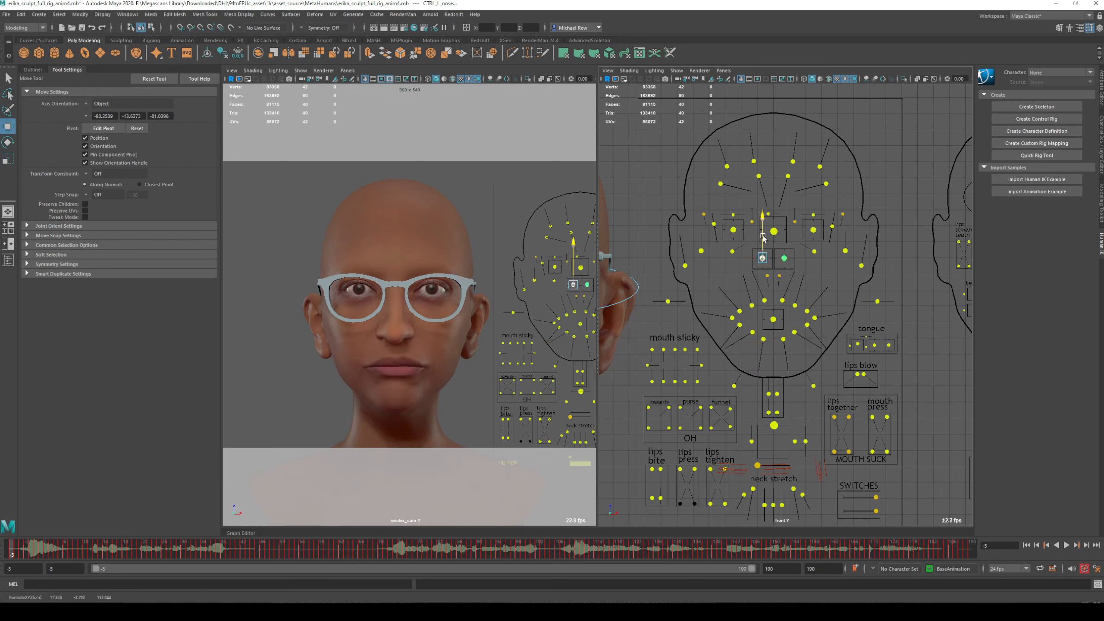
{"action": "left_click_drag", "start_coordinate": [763, 225], "coordinate": [766, 225]}
{"action": "left_click_drag", "start_coordinate": [793, 304], "coordinate": [798, 286]}
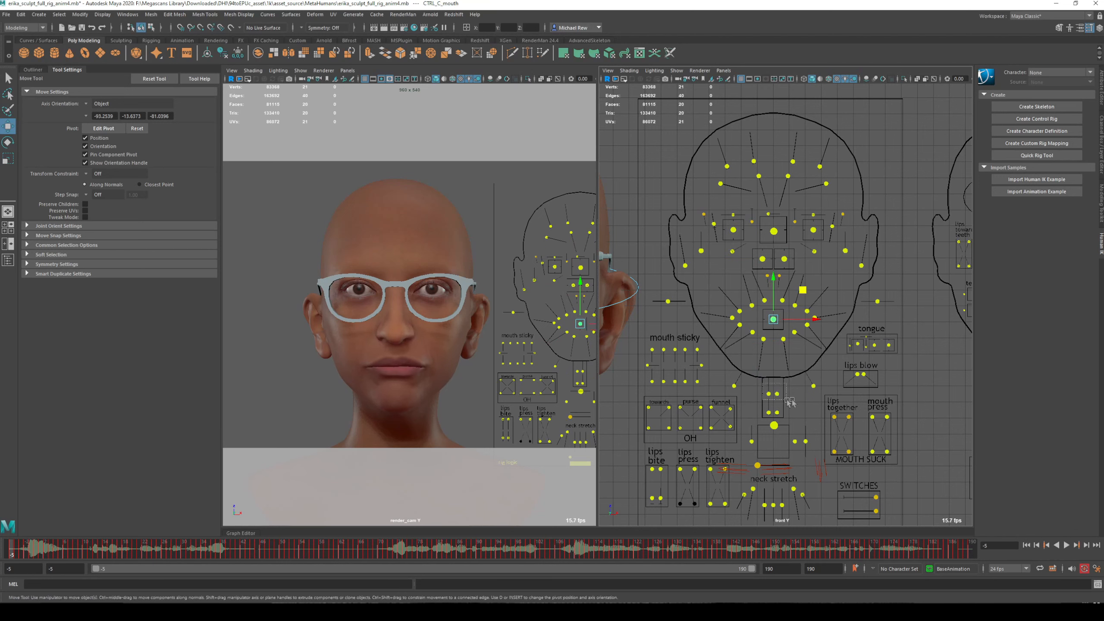
{"action": "left_click_drag", "start_coordinate": [767, 362], "coordinate": [774, 354]}
Test the character's right-side face scrunch control on the TWEAKERS board.
{"action": "middle_click_drag", "start_coordinate": [810, 337], "coordinate": [620, 376], "text": "alt"}
{"action": "scroll", "coordinate": [813, 249], "scroll_direction": "up", "scroll_amount": 2}
{"action": "middle_click_drag", "start_coordinate": [812, 249], "coordinate": [748, 282], "text": "alt"}
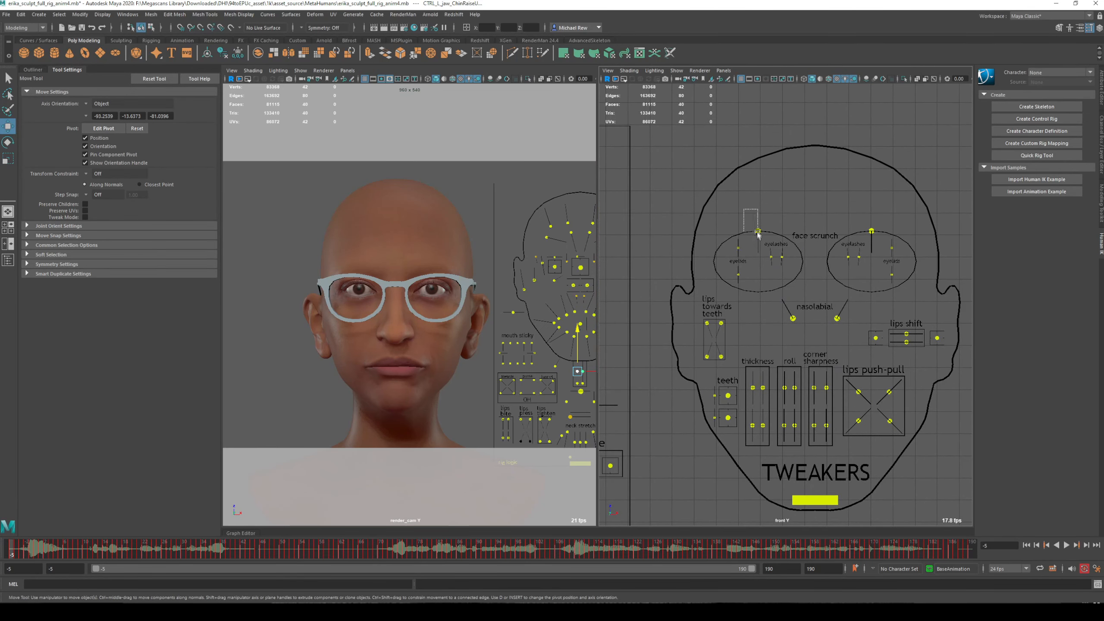
{"action": "left_click_drag", "start_coordinate": [758, 257], "coordinate": [757, 280]}
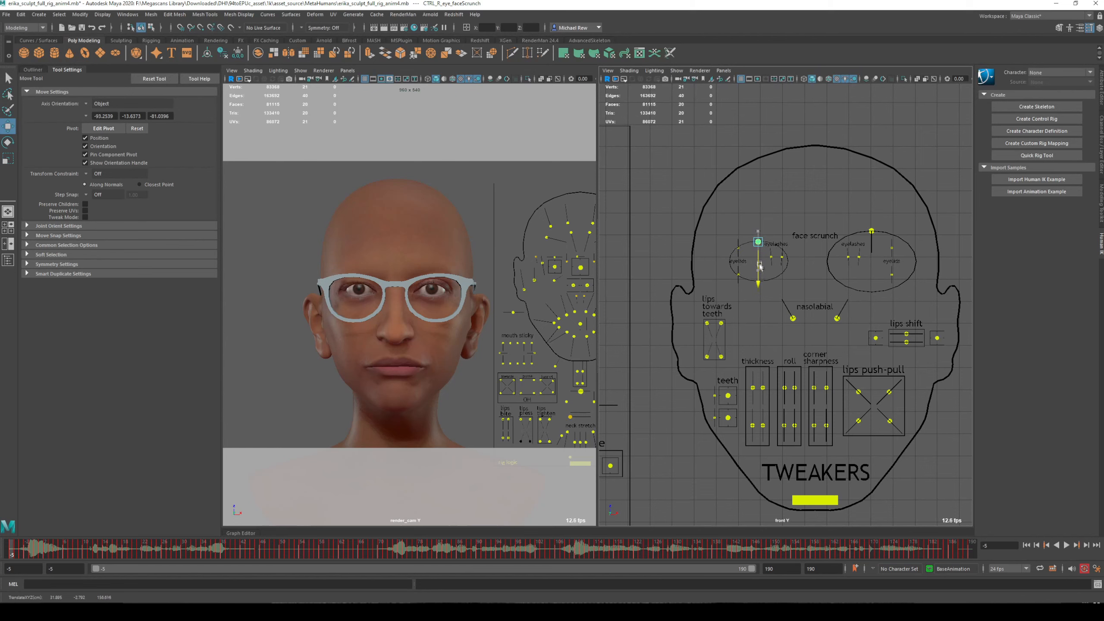
Select the glasses on the character's face and hide them.
{"action": "left_click", "coordinate": [468, 286]}
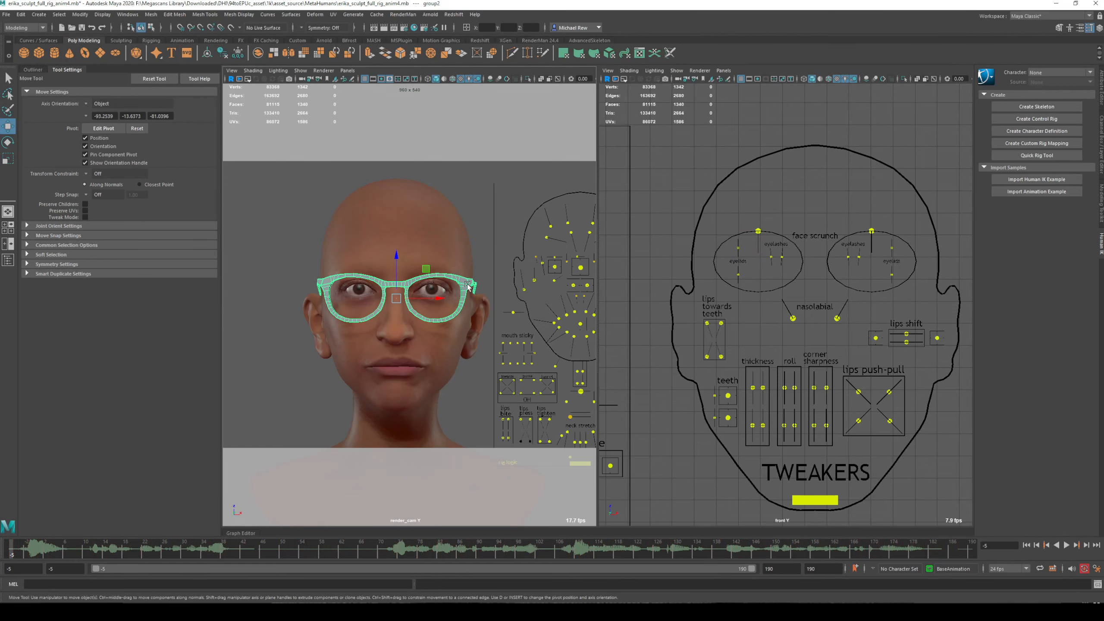
{"action": "key", "text": "h"}
Test the outer eye control and the inner squint control of the character's right eye.
{"action": "middle_click_drag", "start_coordinate": [698, 332], "coordinate": [867, 339], "text": "alt"}
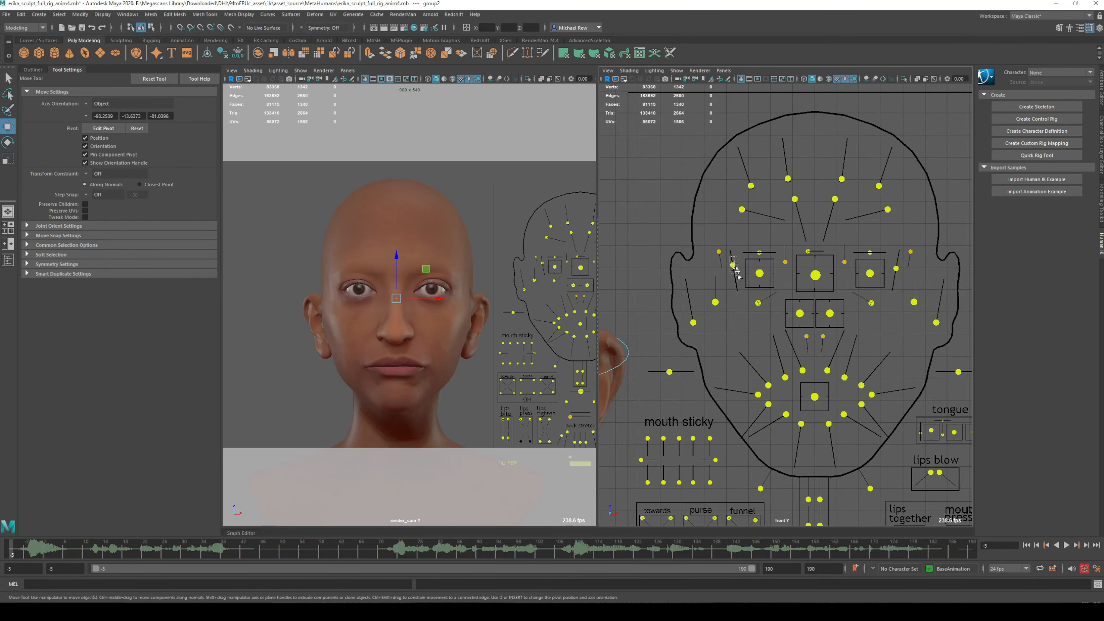
{"action": "left_click_drag", "start_coordinate": [734, 281], "coordinate": [739, 304]}
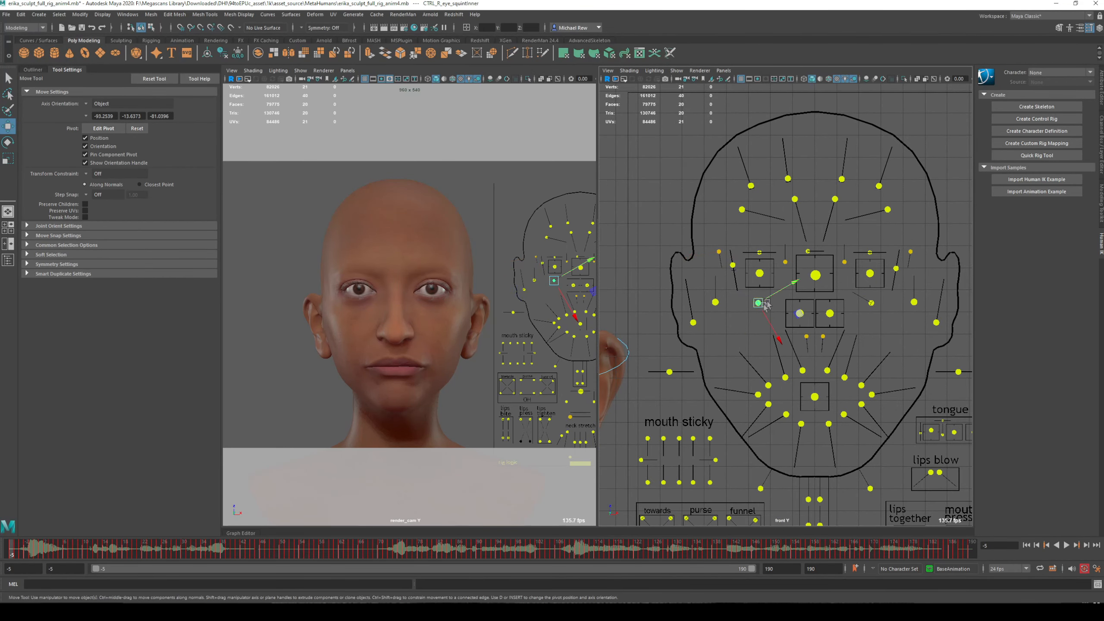
{"action": "left_click_drag", "start_coordinate": [765, 305], "coordinate": [787, 291]}
Lower the jaw slightly, and test the right-side lip sticky control in the mouth sticky group.
{"action": "middle_click_drag", "start_coordinate": [711, 385], "coordinate": [686, 253], "text": "alt"}
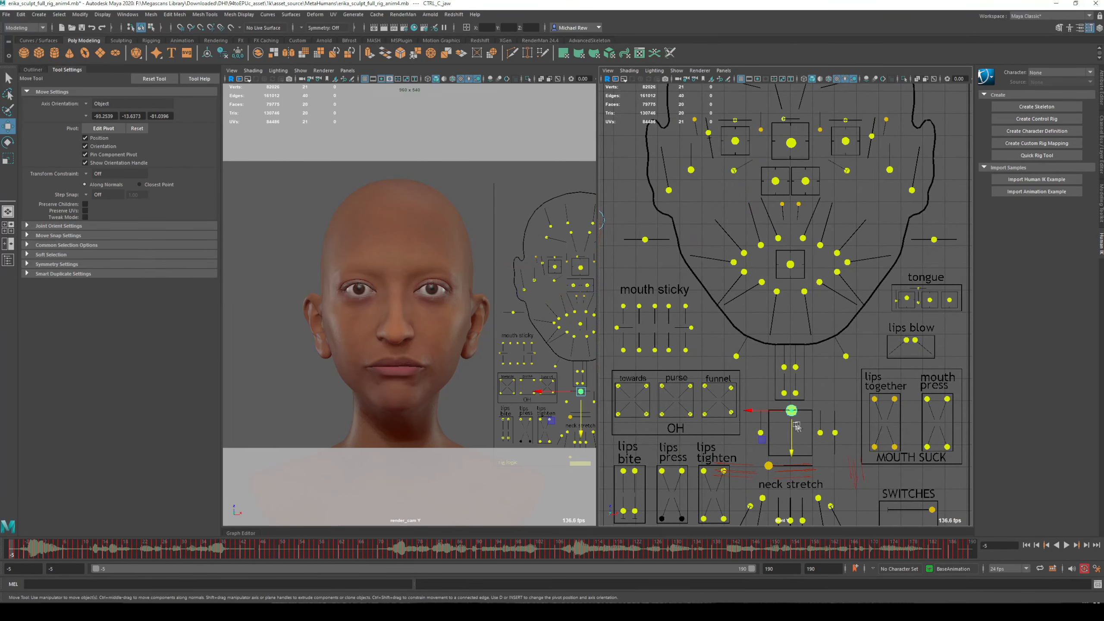
{"action": "middle_click_drag", "start_coordinate": [643, 324], "coordinate": [749, 336], "text": "alt"}
{"action": "scroll", "coordinate": [748, 335], "scroll_direction": "up", "scroll_amount": 1}
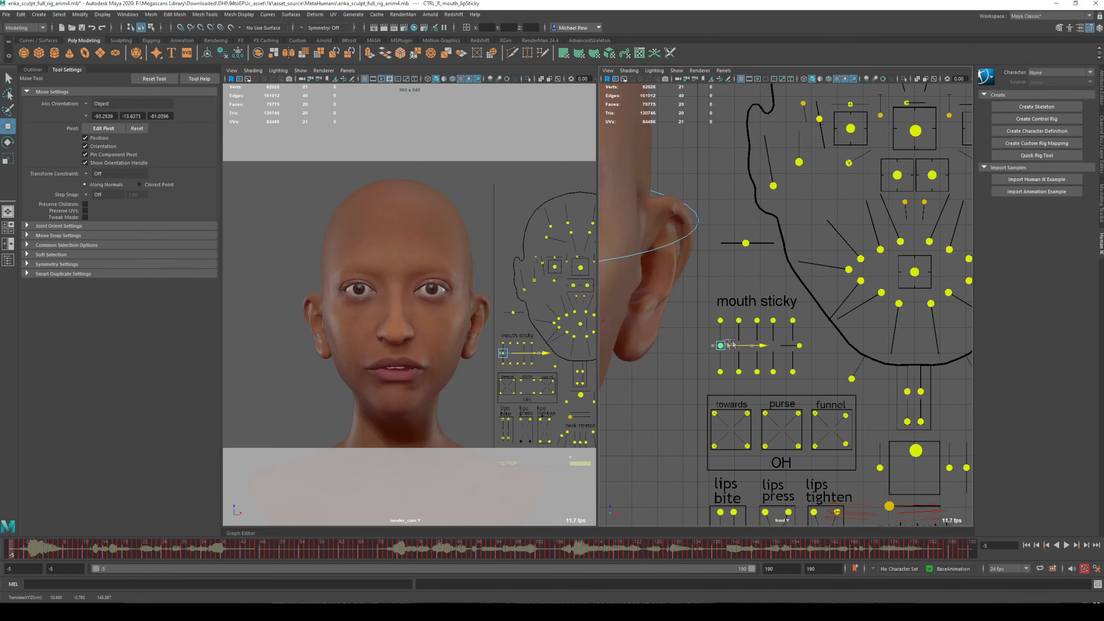
{"action": "left_click_drag", "start_coordinate": [732, 344], "coordinate": [726, 344]}
Pull the four funnel controls and the four purse controls partway inward to shape the lips.
{"action": "scroll", "coordinate": [743, 387], "scroll_direction": "down", "scroll_amount": 3}
{"action": "middle_click_drag", "start_coordinate": [782, 405], "coordinate": [733, 307], "text": "alt"}
{"action": "scroll", "coordinate": [732, 374], "scroll_direction": "up", "scroll_amount": 2}
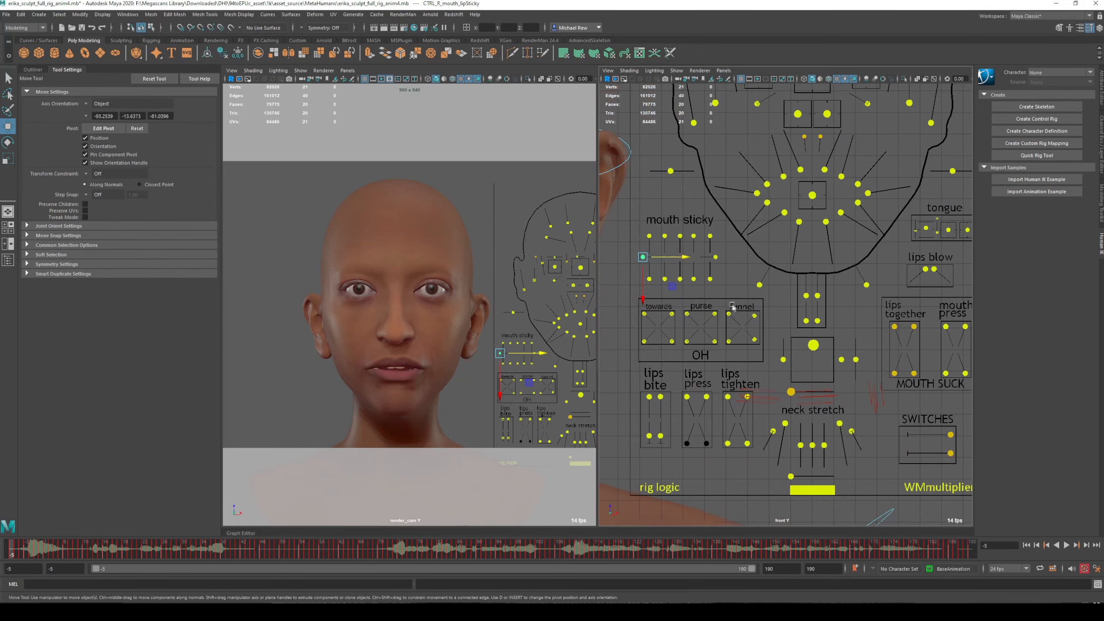
{"action": "left_click_drag", "start_coordinate": [744, 329], "coordinate": [744, 327]}
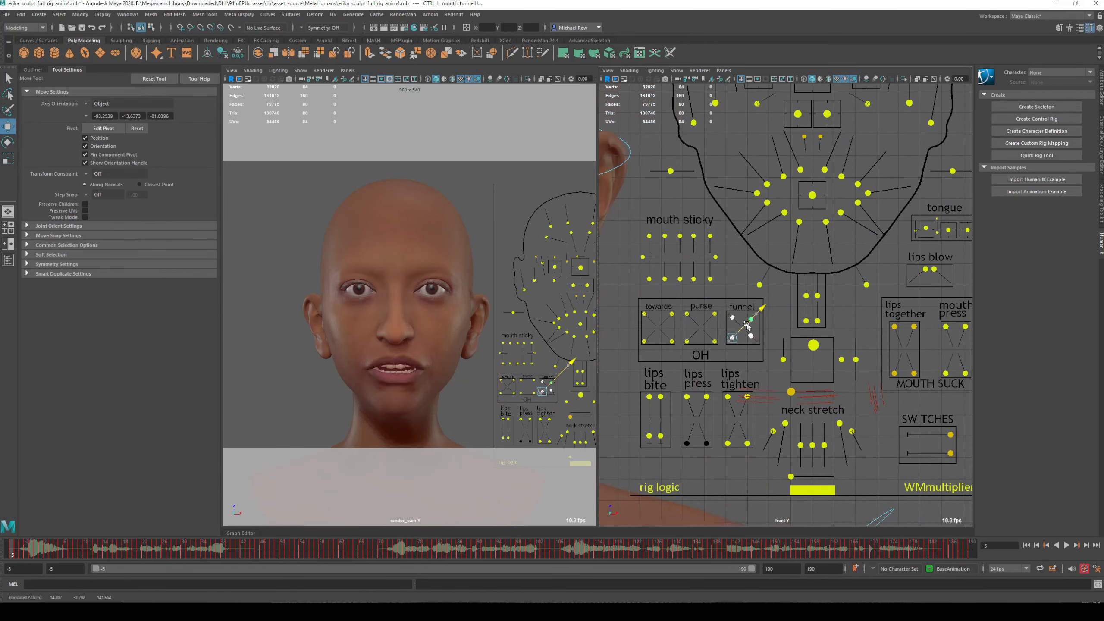
{"action": "left_click_drag", "start_coordinate": [685, 307], "coordinate": [710, 326]}
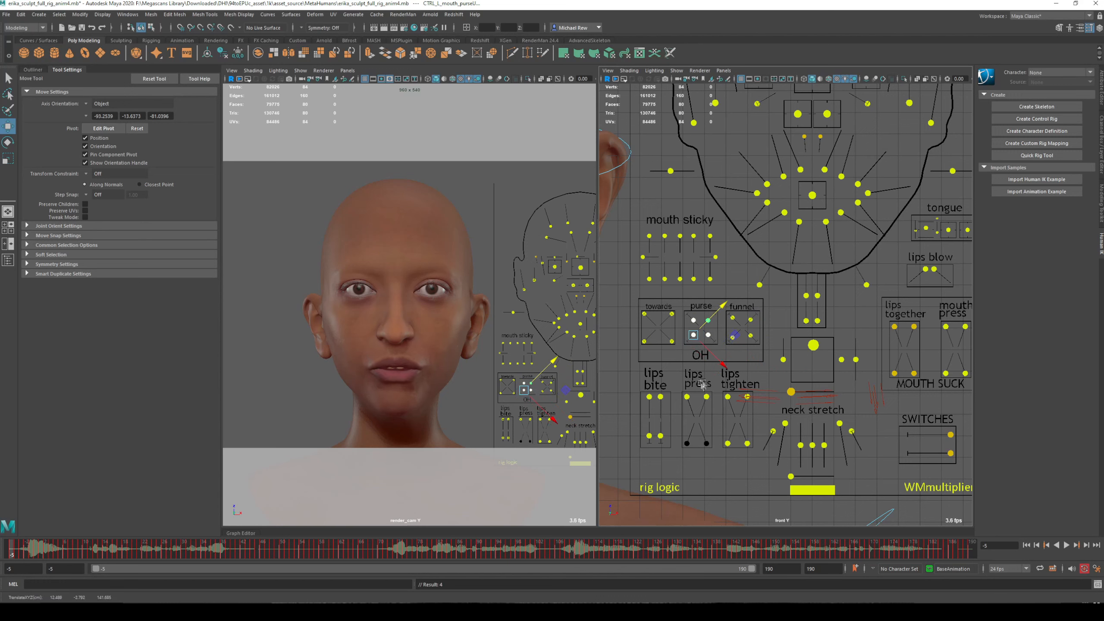
Raise the jaw slightly, and test the two lower lips tighten controls.
{"action": "mouse_move", "coordinate": [726, 429]}
{"action": "left_mouse_down"}
{"action": "mouse_move", "coordinate": [755, 459]}
{"action": "mouse_move", "coordinate": [740, 418]}
{"action": "left_mouse_up"}
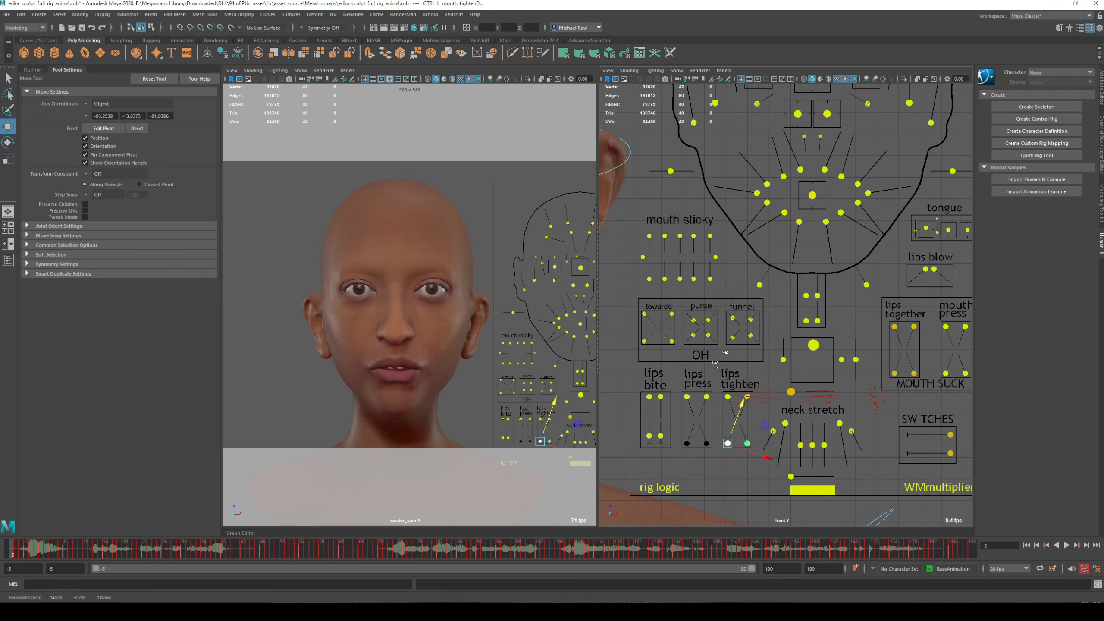
{"action": "left_click", "coordinate": [810, 348]}
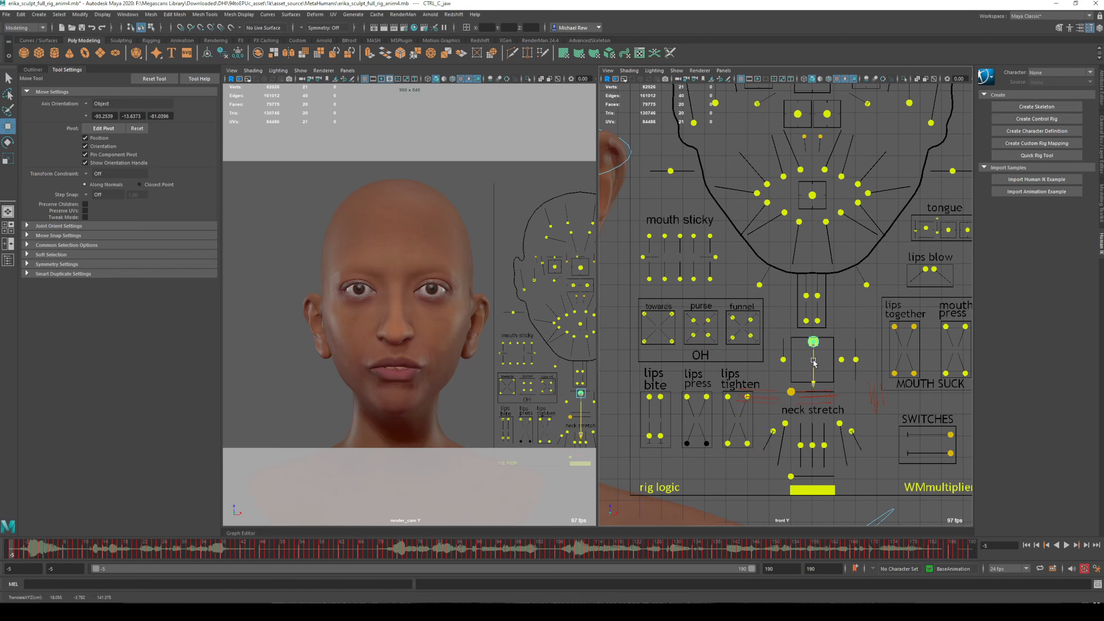
{"action": "mouse_move", "coordinate": [727, 428]}
{"action": "left_mouse_down"}
{"action": "mouse_move", "coordinate": [758, 458]}
{"action": "mouse_move", "coordinate": [744, 416]}
{"action": "left_mouse_up"}
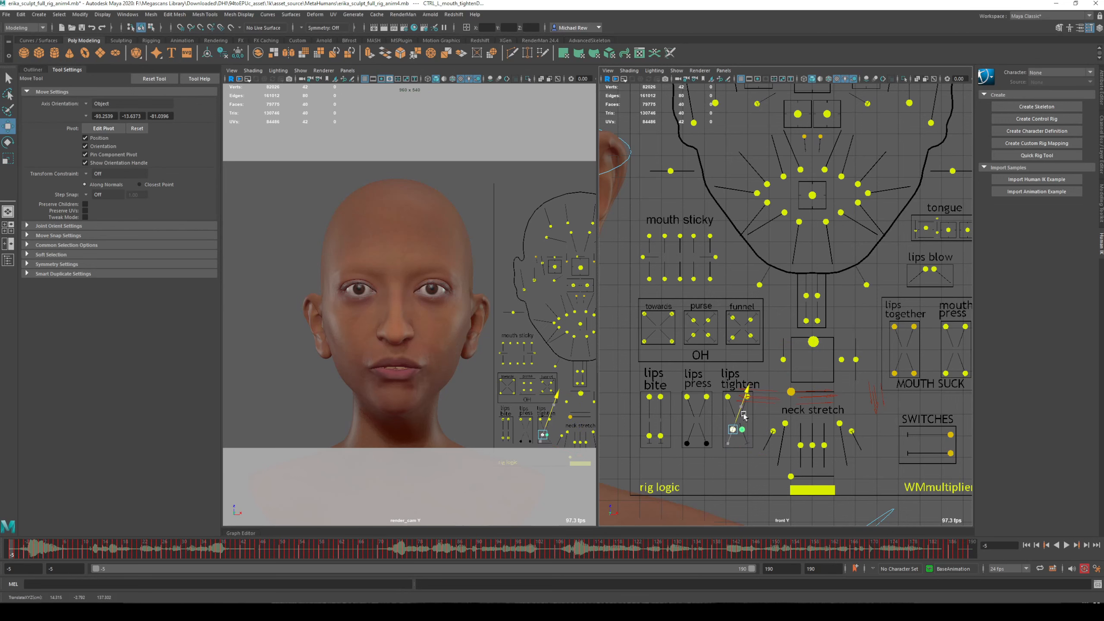
Test the lower lips together controls and the lips blow controls.
{"action": "middle_click_drag", "start_coordinate": [824, 403], "coordinate": [756, 426], "text": "alt"}
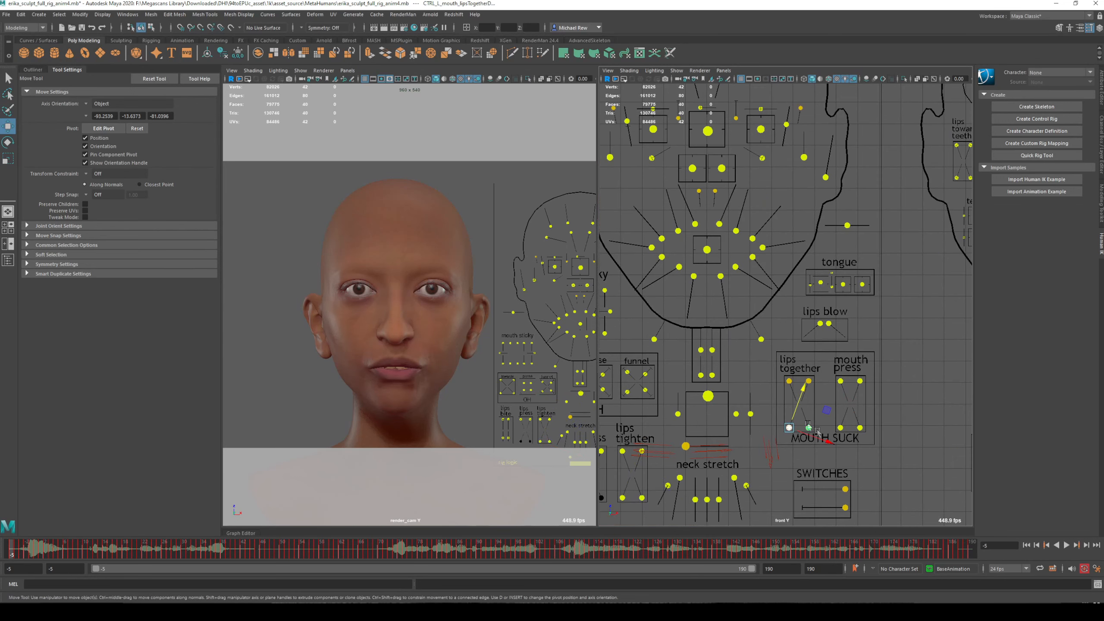
{"action": "left_click_drag", "start_coordinate": [817, 431], "coordinate": [795, 413]}
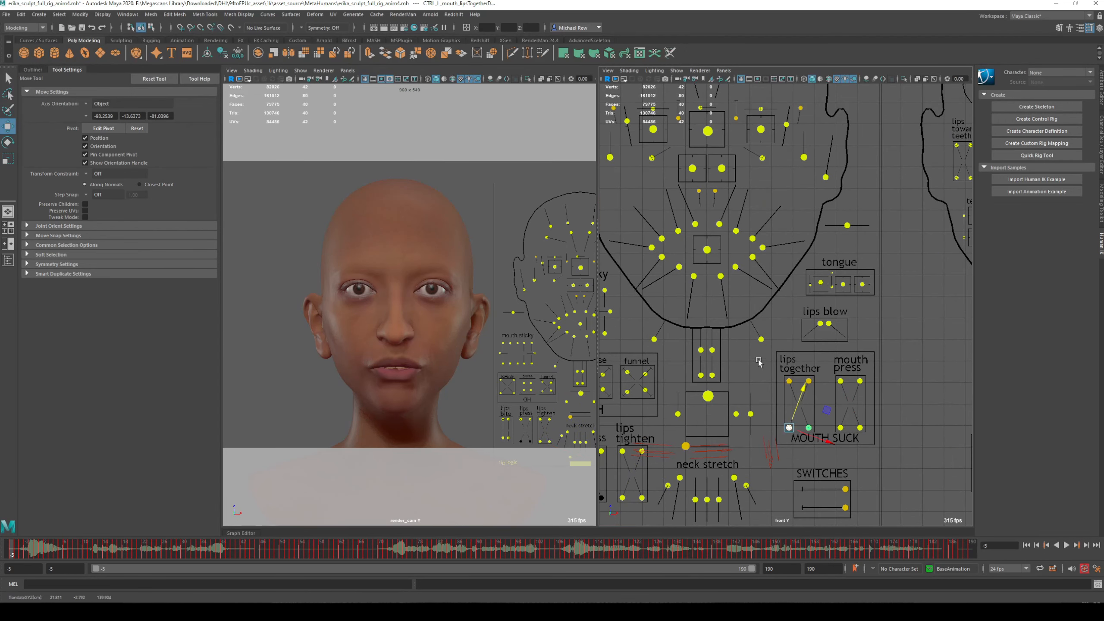
{"action": "left_click_drag", "start_coordinate": [806, 337], "coordinate": [794, 344]}
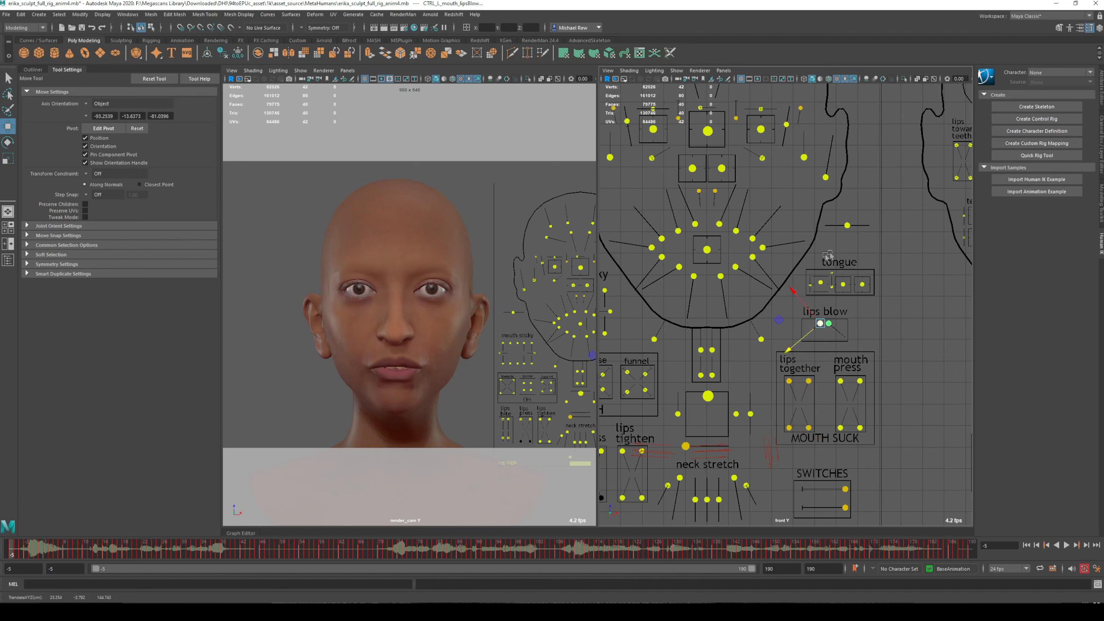
Test the tongue in-out control on the face board.
{"action": "key", "text": "q"}
{"action": "key", "text": "w"}
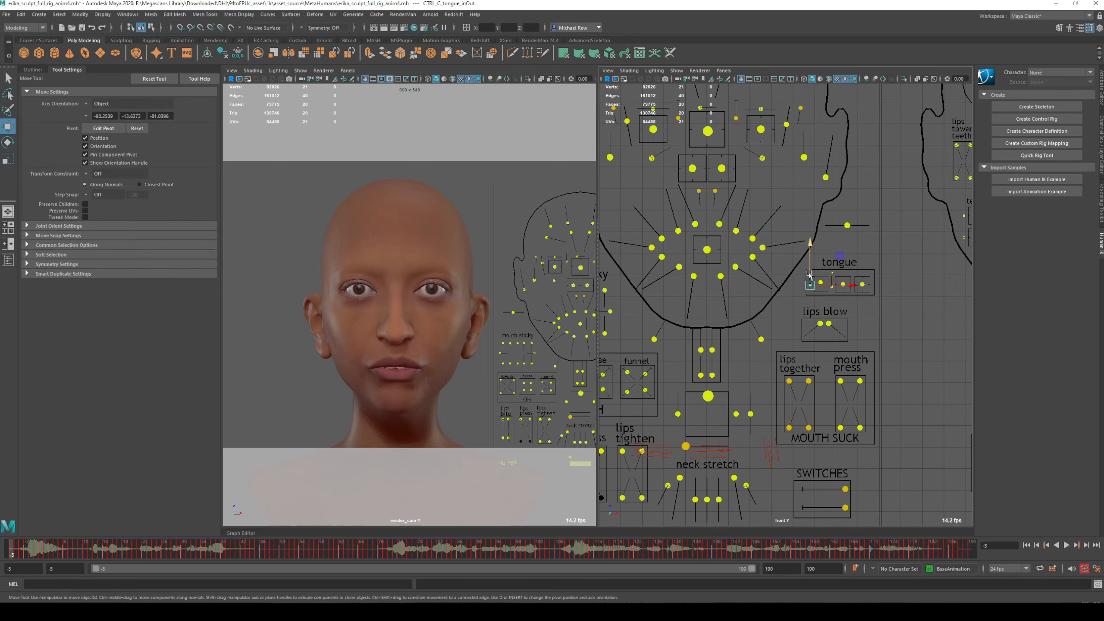
{"action": "left_click_drag", "start_coordinate": [811, 283], "coordinate": [812, 267]}
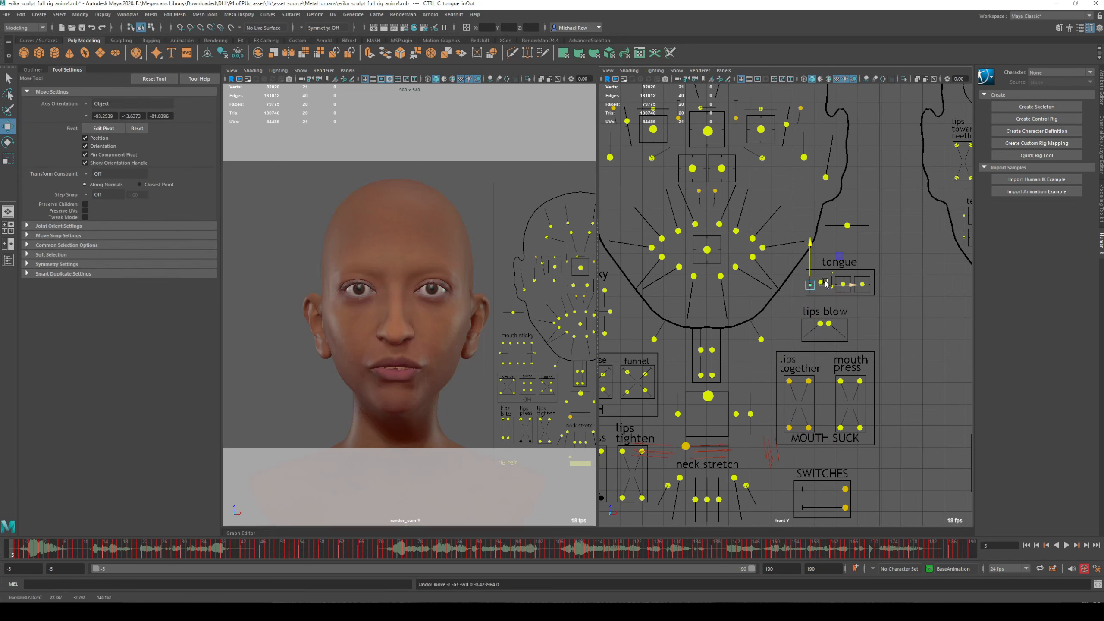
Test the tongue in-out control and the central eye control on the face board.
{"action": "left_click", "coordinate": [817, 285]}
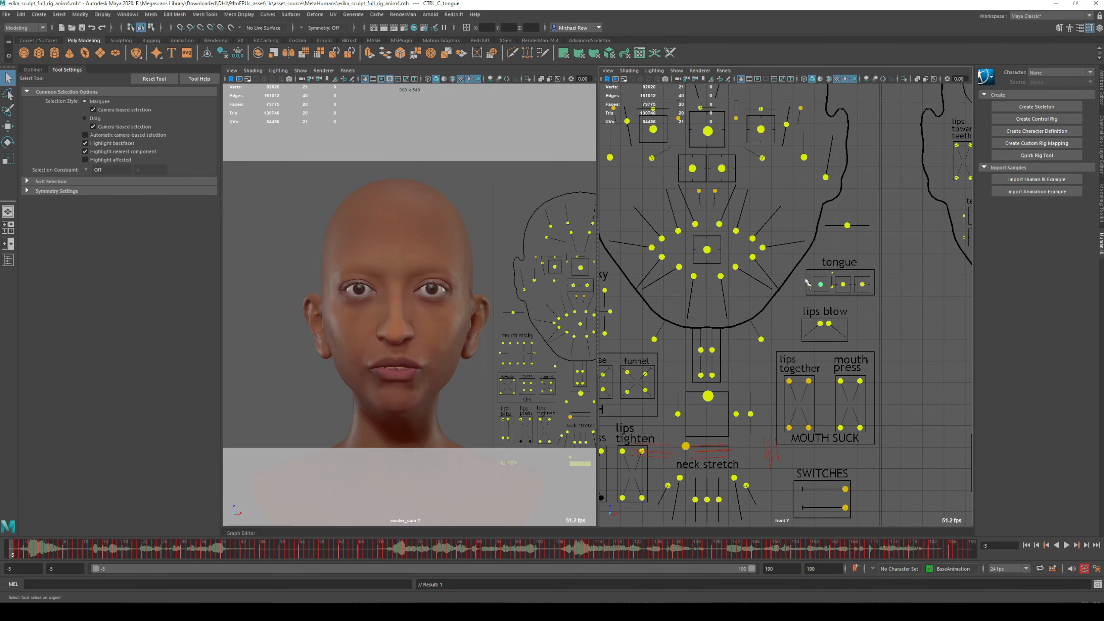
{"action": "left_click", "coordinate": [811, 285]}
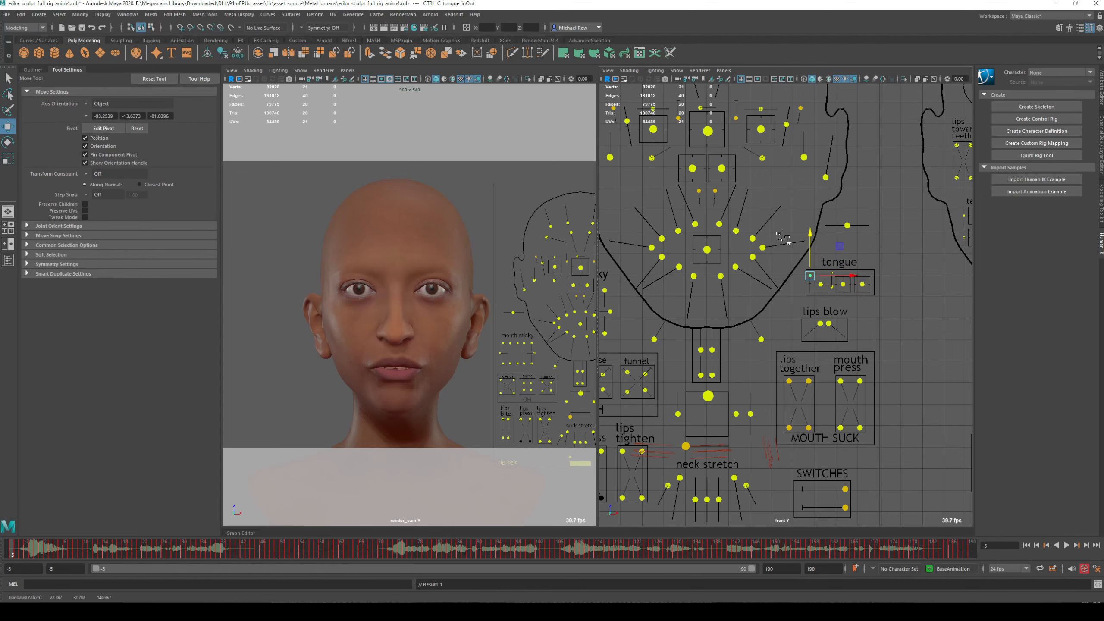
{"action": "middle_click_drag", "start_coordinate": [779, 236], "coordinate": [811, 334], "text": "alt"}
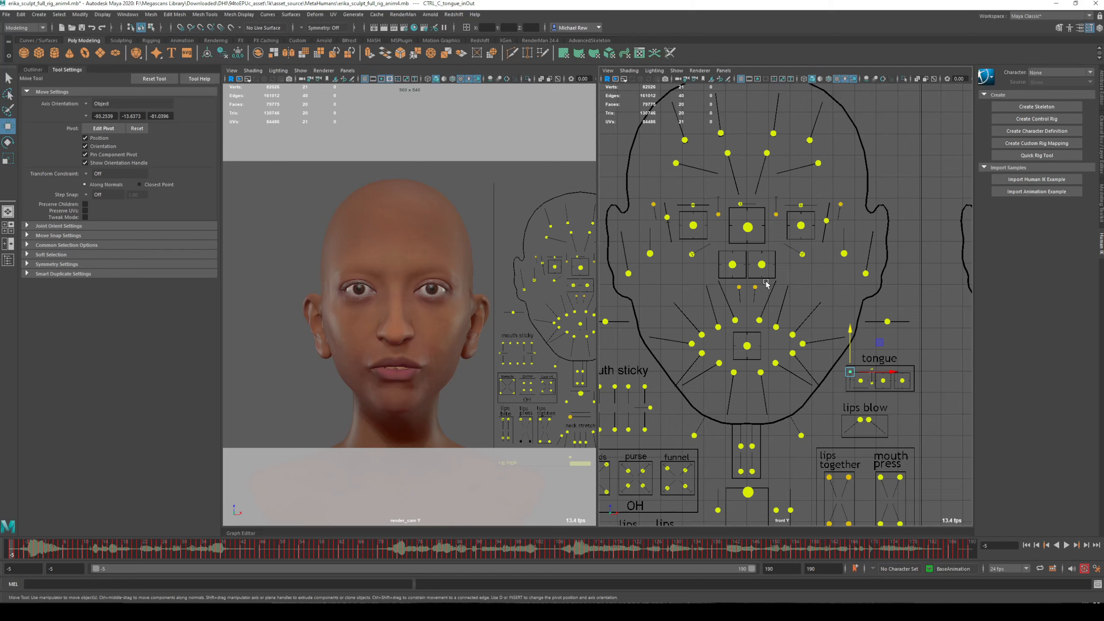
{"action": "left_click_drag", "start_coordinate": [776, 199], "coordinate": [769, 178]}
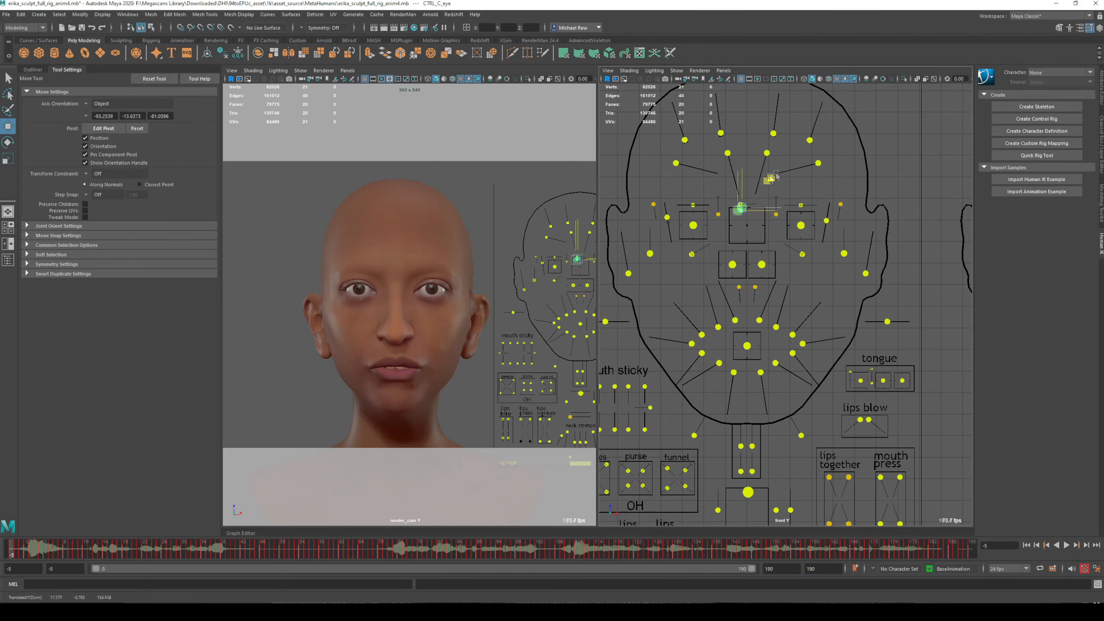
Play the facial animation to frame 34 with the head and all face boards in view.
{"action": "scroll", "coordinate": [840, 308], "scroll_direction": "down", "scroll_amount": 8}
{"action": "scroll", "coordinate": [796, 382], "scroll_direction": "down", "scroll_amount": 3}
{"action": "scroll", "coordinate": [793, 393], "scroll_direction": "up", "scroll_amount": 3}
{"action": "middle_click_drag", "start_coordinate": [764, 454], "coordinate": [824, 150], "text": "alt"}
{"action": "middle_click_drag", "start_coordinate": [803, 392], "coordinate": [729, 362], "text": "alt"}
{"action": "middle_click_drag", "start_coordinate": [797, 119], "coordinate": [766, 441], "text": "alt"}
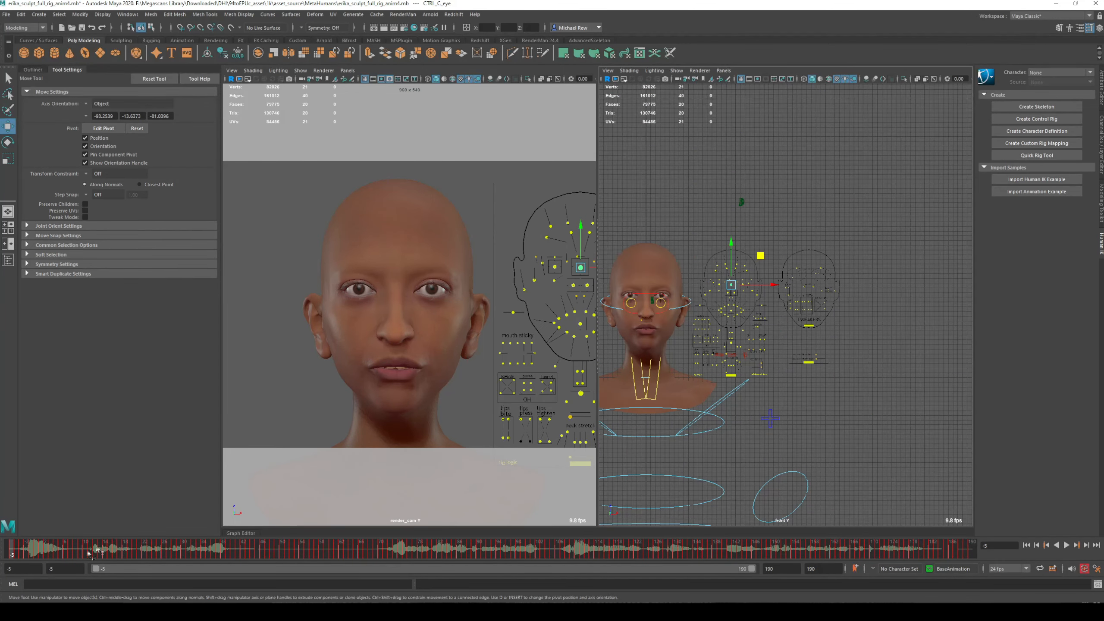
{"action": "key", "text": "alt+v"}
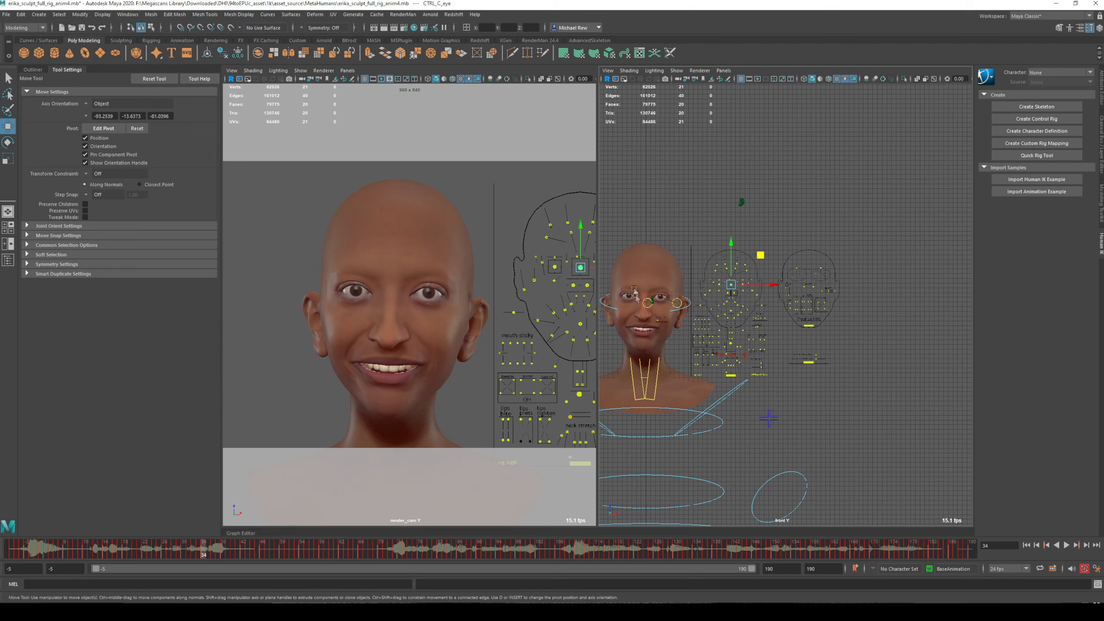
Select the main eye aim control in front of the face and shift it back toward the face's centre.
{"action": "scroll", "coordinate": [677, 261], "scroll_direction": "up", "scroll_amount": 8}
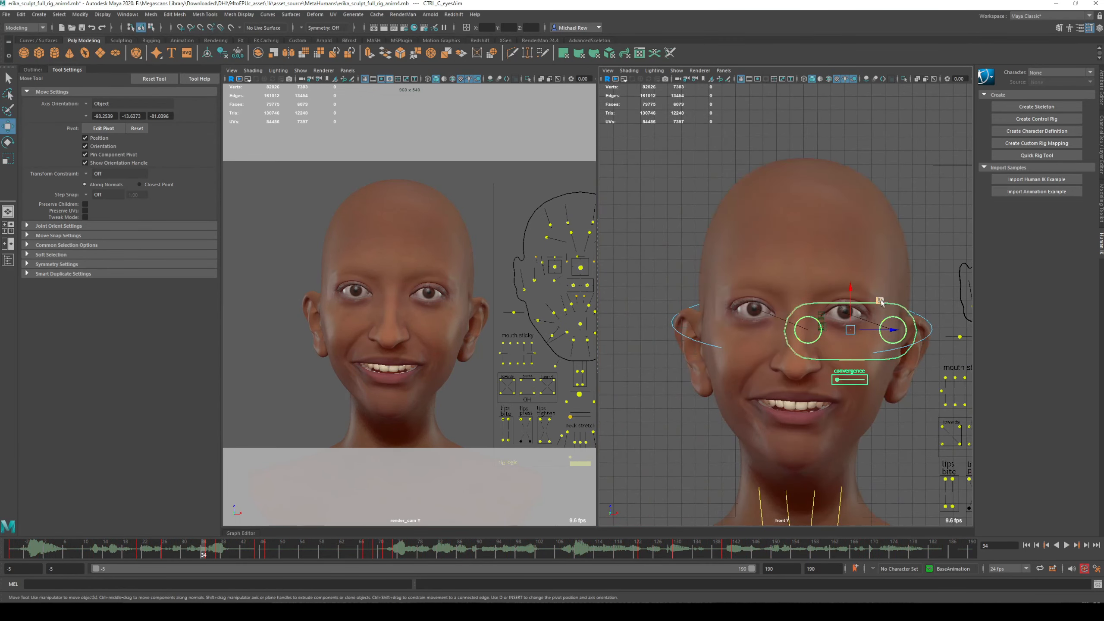
{"action": "middle_click_drag", "start_coordinate": [879, 300], "coordinate": [830, 368]}
{"action": "left_click_drag", "start_coordinate": [830, 368], "coordinate": [922, 185]}
{"action": "scroll", "coordinate": [917, 200], "scroll_direction": "down", "scroll_amount": 2}
{"action": "middle_click_drag", "start_coordinate": [917, 200], "coordinate": [909, 570], "text": "alt"}
{"action": "middle_click_drag", "start_coordinate": [264, 263], "coordinate": [716, 272]}
{"action": "middle_click_drag", "start_coordinate": [717, 272], "coordinate": [844, 259], "text": "alt"}
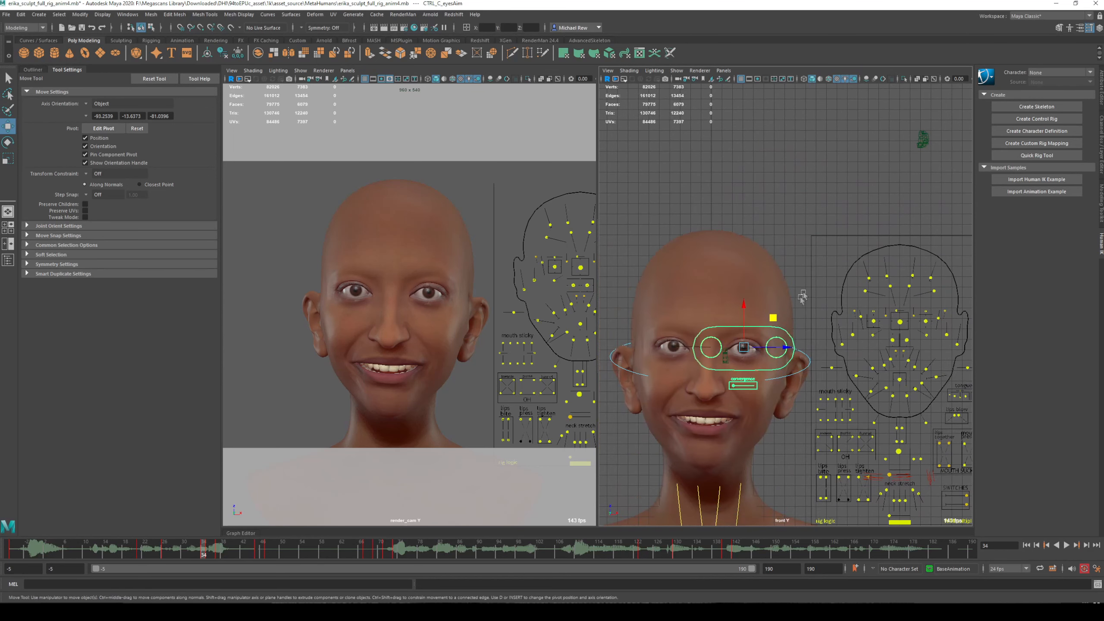
{"action": "middle_click_drag", "start_coordinate": [780, 352], "coordinate": [747, 315]}
Try moving the character's left eye aim control far sideways, and undo the move.
{"action": "left_click", "coordinate": [741, 346]}
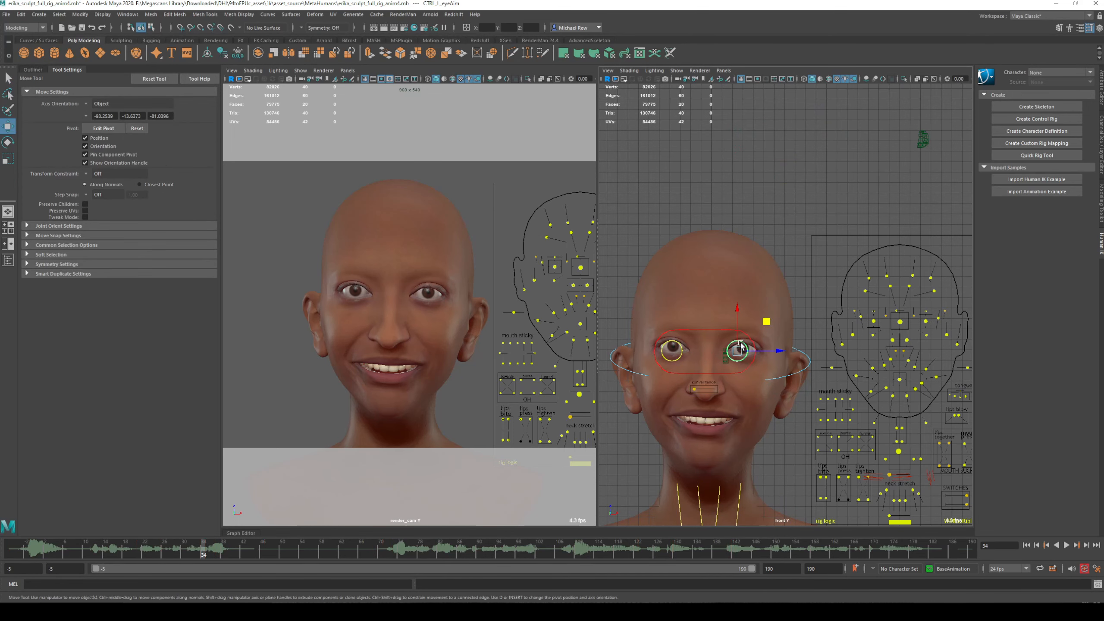
{"action": "left_click_drag", "start_coordinate": [765, 351], "coordinate": [856, 359]}
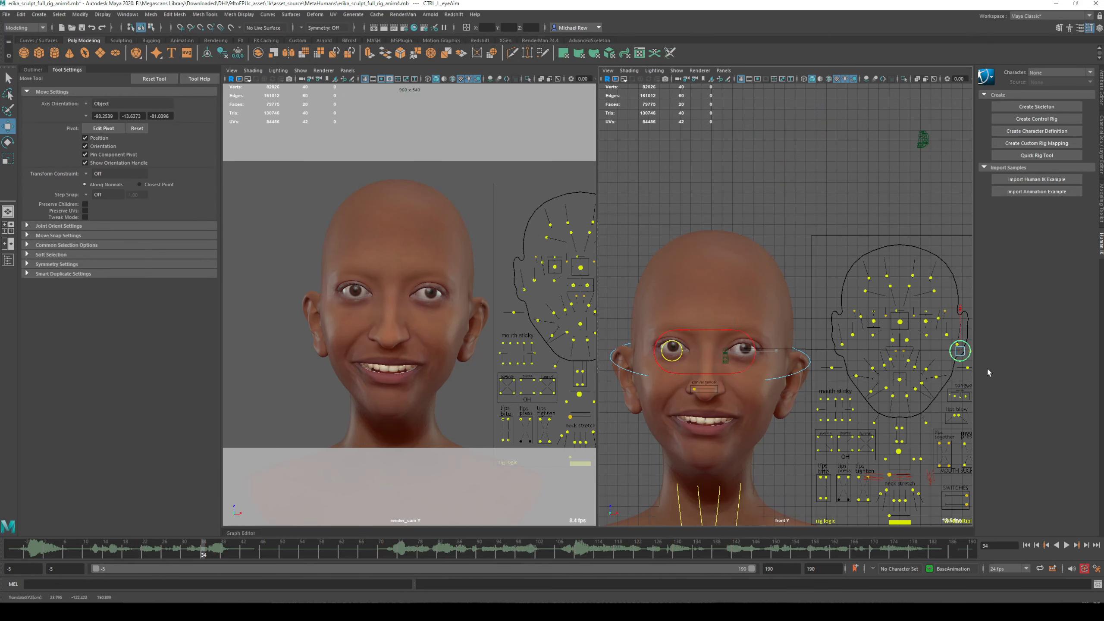
{"action": "key", "text": "ctrl+z"}
{"action": "key", "text": "q"}
Clear the selection and play the facial animation with the main face board in view.
{"action": "left_click", "coordinate": [826, 238]}
{"action": "middle_click_drag", "start_coordinate": [851, 238], "coordinate": [644, 170], "text": "alt"}
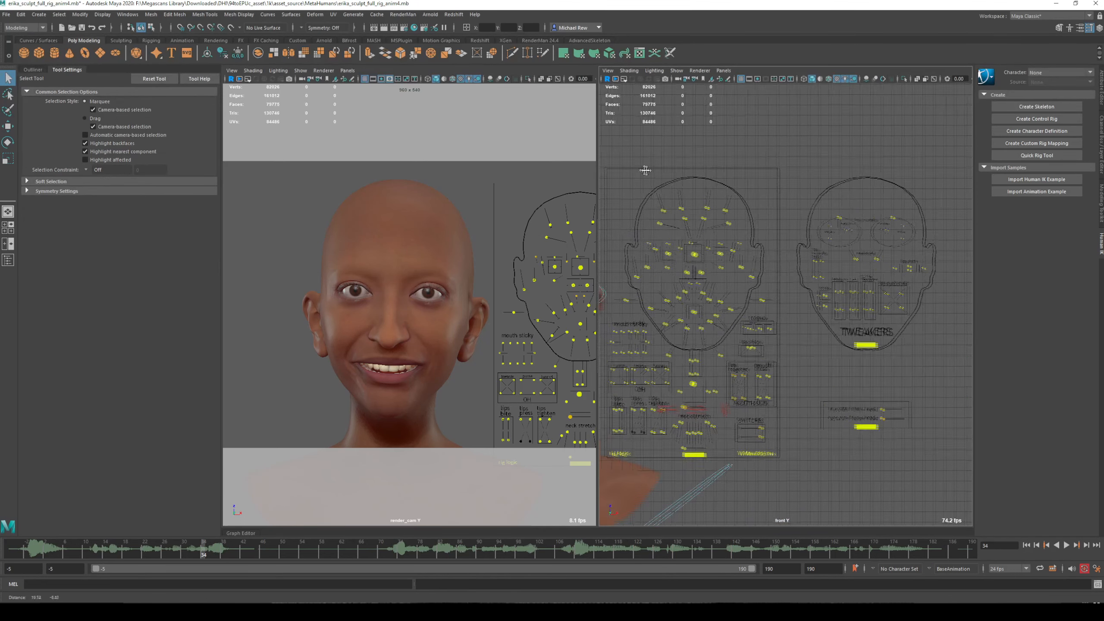
{"action": "right_click_drag", "start_coordinate": [639, 167], "coordinate": [822, 309], "text": "alt"}
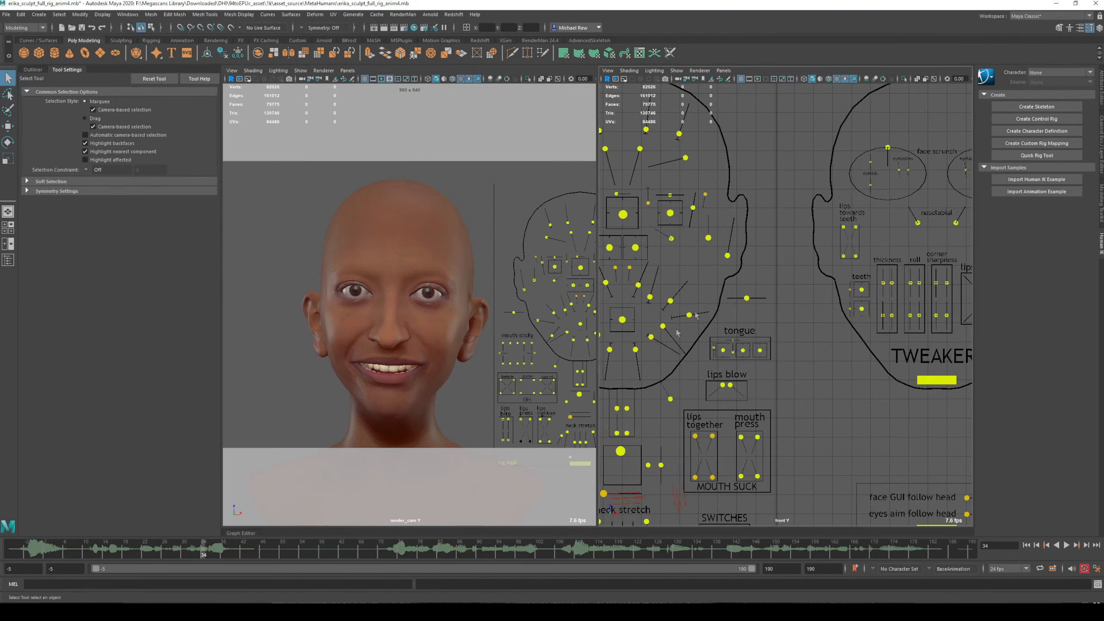
{"action": "middle_click_drag", "start_coordinate": [691, 358], "coordinate": [793, 319], "text": "alt"}
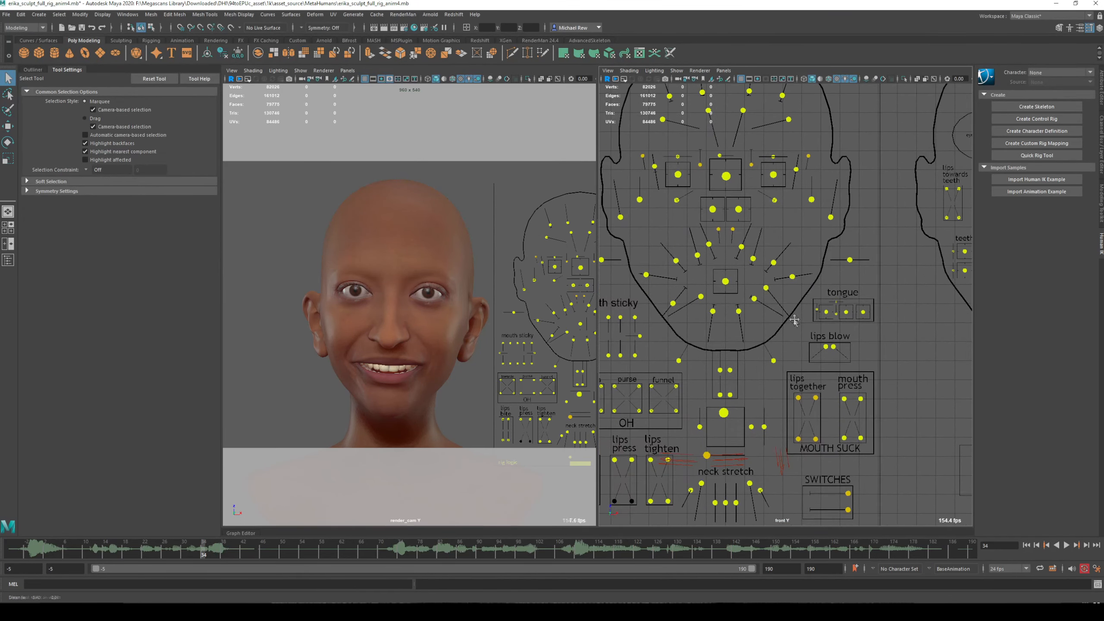
{"action": "left_click", "coordinate": [49, 555]}
{"action": "key", "text": "alt+v"}
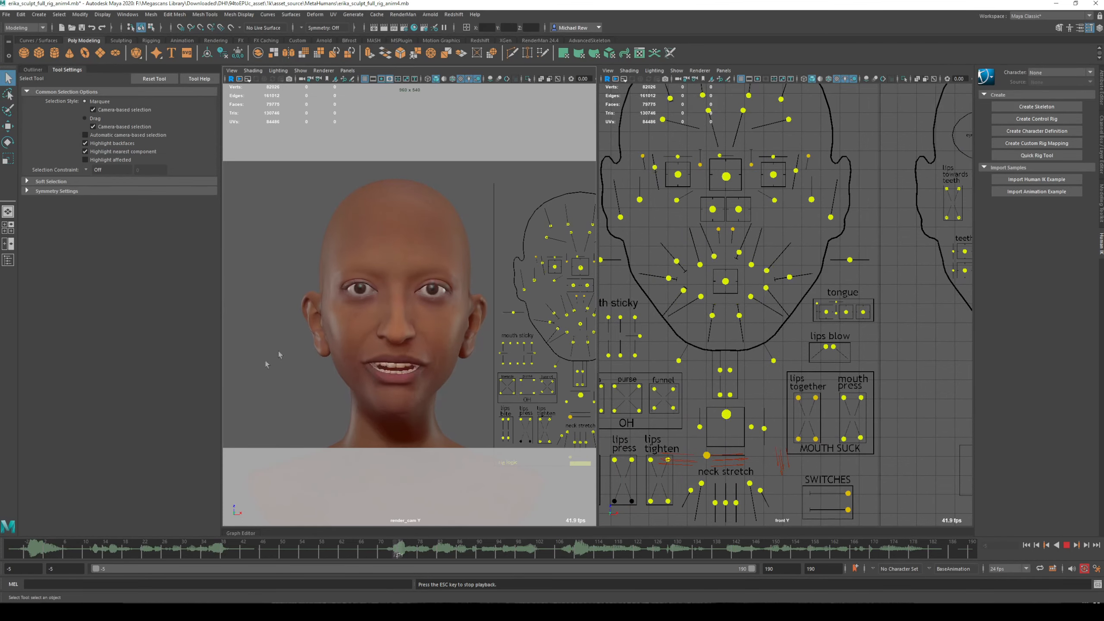
Hide the tool settings and widen the render camera view to fit the head and face board.
{"action": "left_click", "coordinate": [65, 69]}
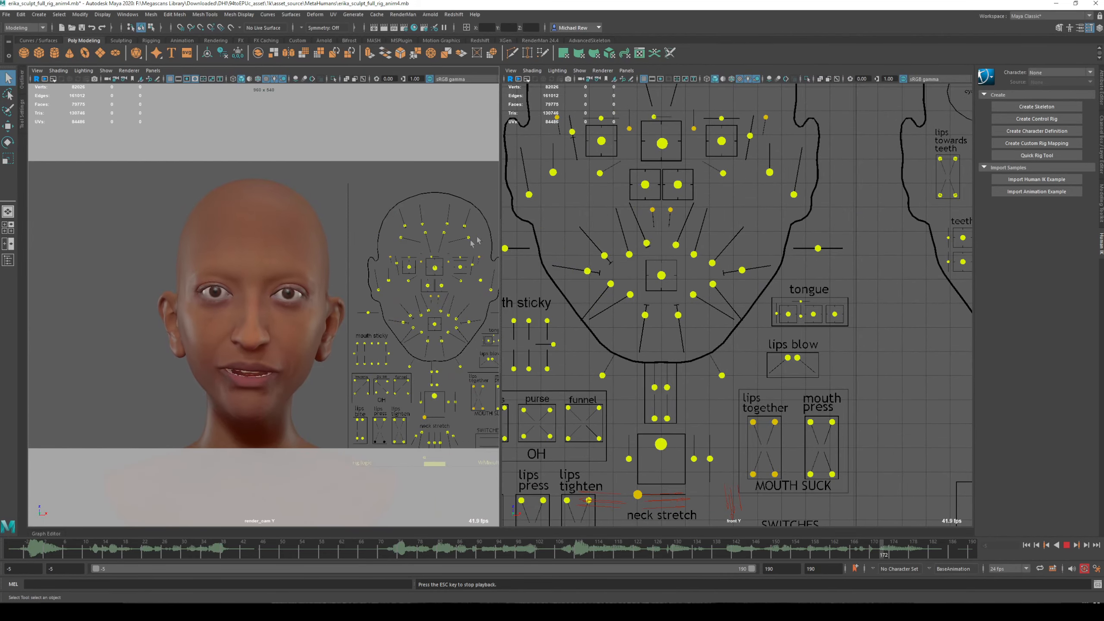
{"action": "left_click_drag", "start_coordinate": [501, 243], "coordinate": [569, 249]}
{"action": "scroll", "coordinate": [698, 267], "scroll_direction": "down", "scroll_amount": 3}
{"action": "middle_click_drag", "start_coordinate": [672, 272], "coordinate": [833, 266], "text": "alt"}
Try rotating the head control, check it in playback, and undo back past its selection.
{"action": "key", "text": "e"}
{"action": "left_click_drag", "start_coordinate": [637, 308], "coordinate": [640, 319]}
{"action": "key", "text": "alt+v"}
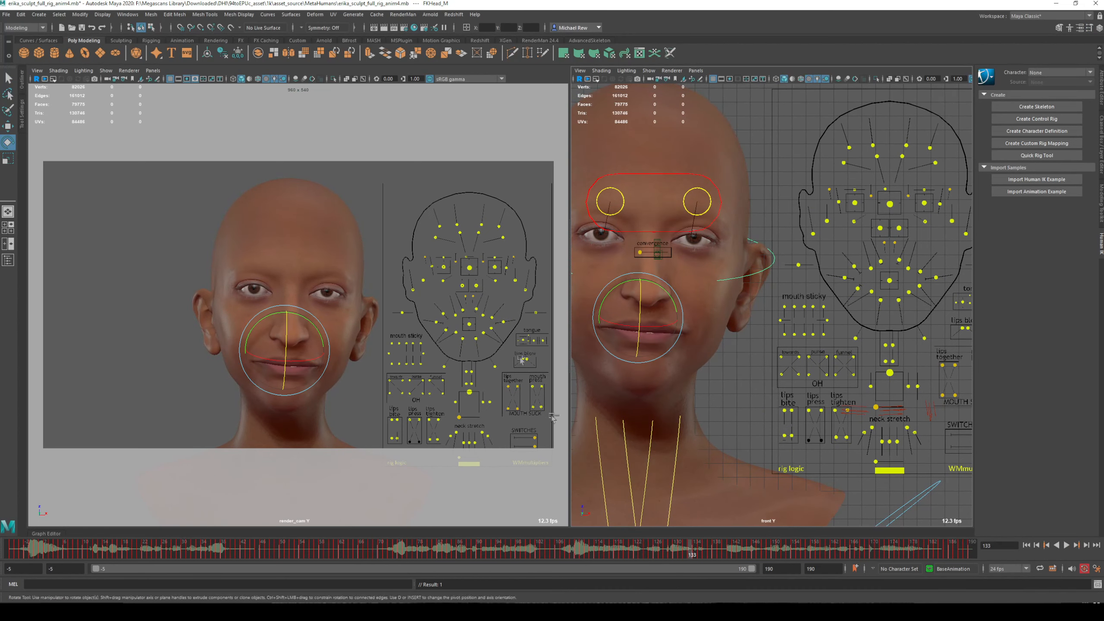
{"action": "key", "text": "alt+v"}
{"action": "key", "text": "ctrl+z"}
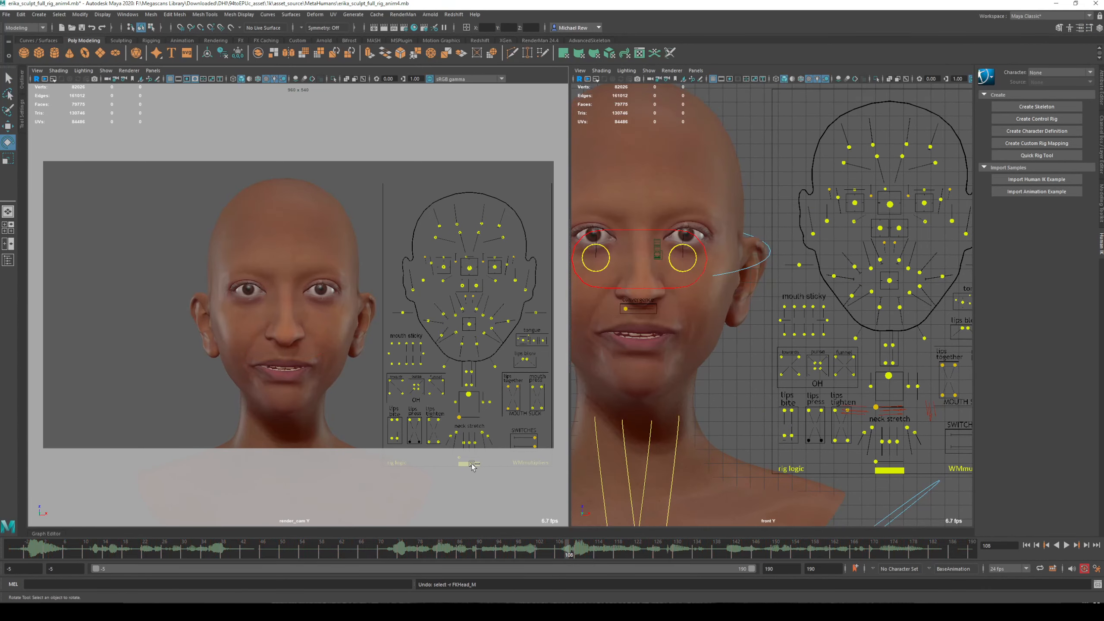
Return to frame -5, rotate the FKHead_M head control slightly, and set a keyframe on it.
{"action": "left_click", "coordinate": [635, 232]}
{"action": "key", "text": "alt+shift+v"}
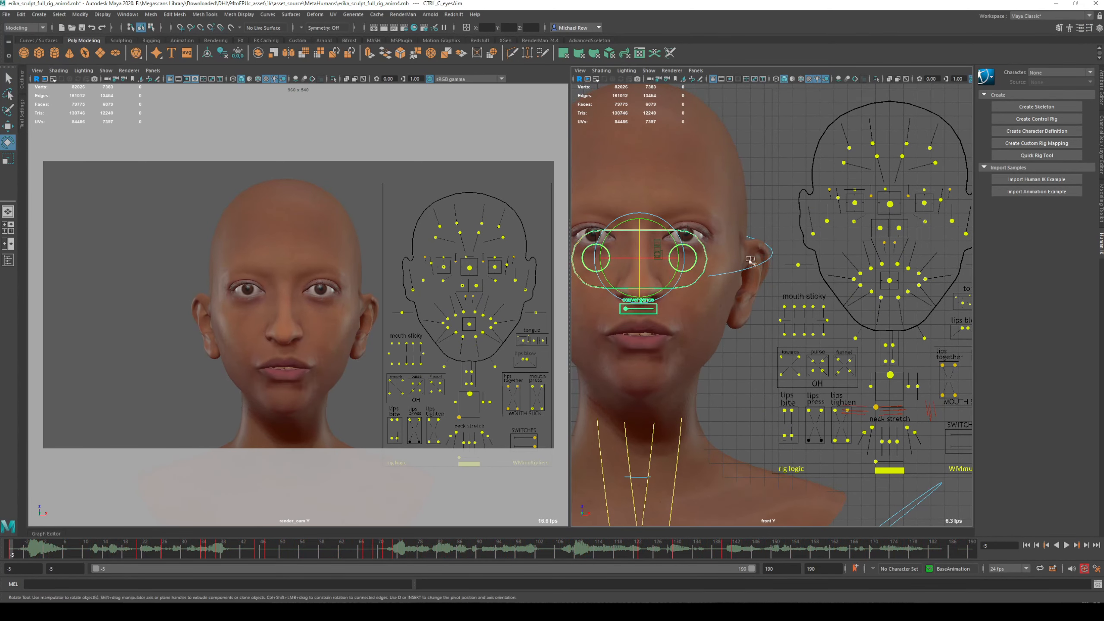
{"action": "left_click", "coordinate": [767, 269]}
{"action": "mouse_move", "coordinate": [654, 326]}
{"action": "left_mouse_down"}
{"action": "mouse_move", "coordinate": [665, 320]}
{"action": "mouse_move", "coordinate": [641, 321]}
{"action": "mouse_move", "coordinate": [657, 331]}
{"action": "mouse_move", "coordinate": [645, 303]}
{"action": "mouse_move", "coordinate": [640, 326]}
{"action": "mouse_move", "coordinate": [651, 312]}
{"action": "left_mouse_up"}
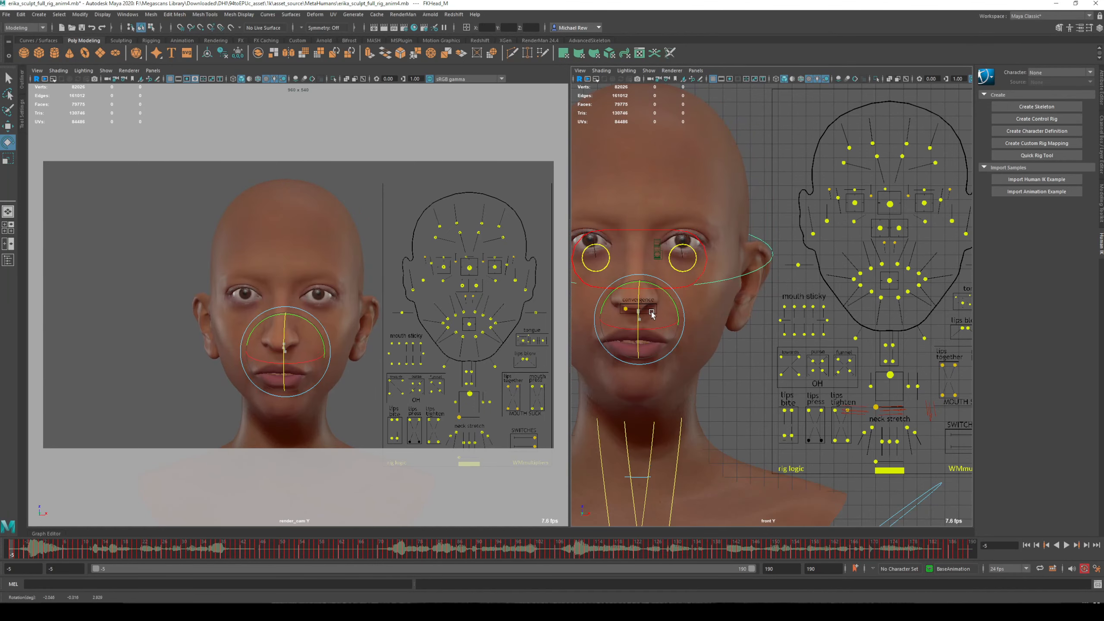
{"action": "key", "text": "s"}
Play the animation to frame 161 and test rotating the head control there.
{"action": "left_click", "coordinate": [175, 508]}
{"action": "key", "text": "alt+v"}
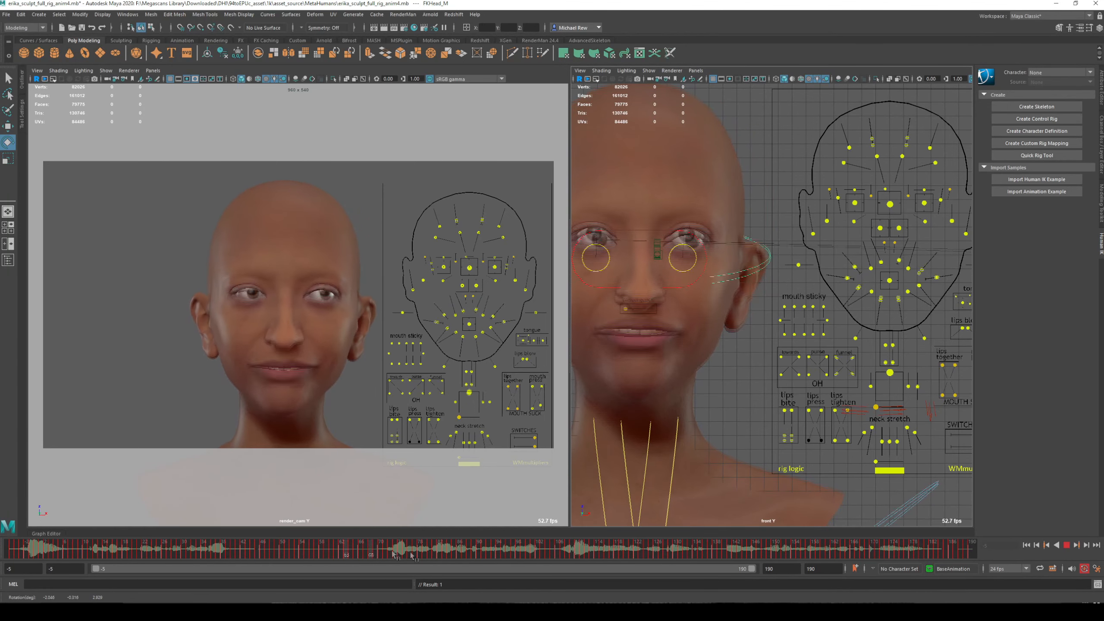
{"action": "key", "text": "alt+v"}
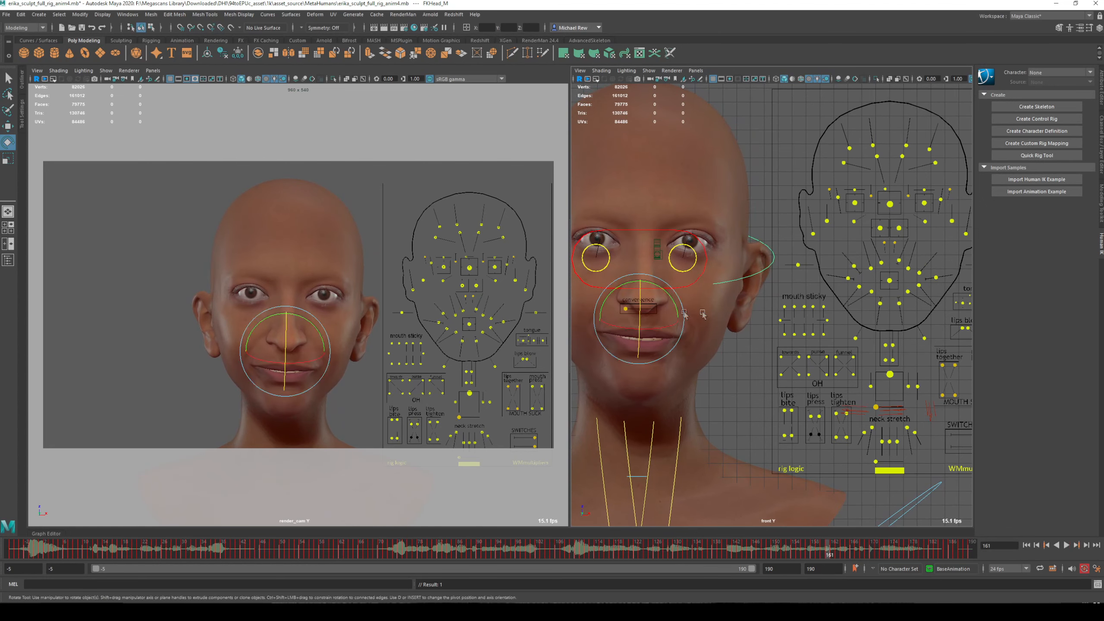
{"action": "left_click_drag", "start_coordinate": [672, 299], "coordinate": [727, 382]}
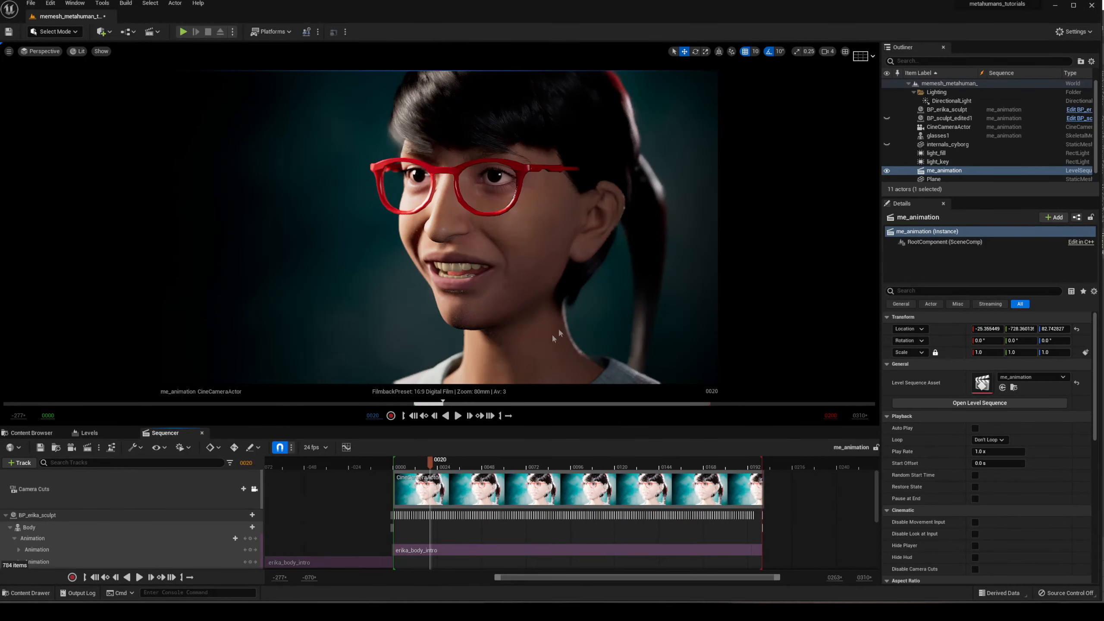
Switch to Unreal Editor, send the crash report and restart, and scrub the me_animation sequence to frame 57.
{"action": "left_click_drag", "start_coordinate": [433, 466], "coordinate": [763, 490]}
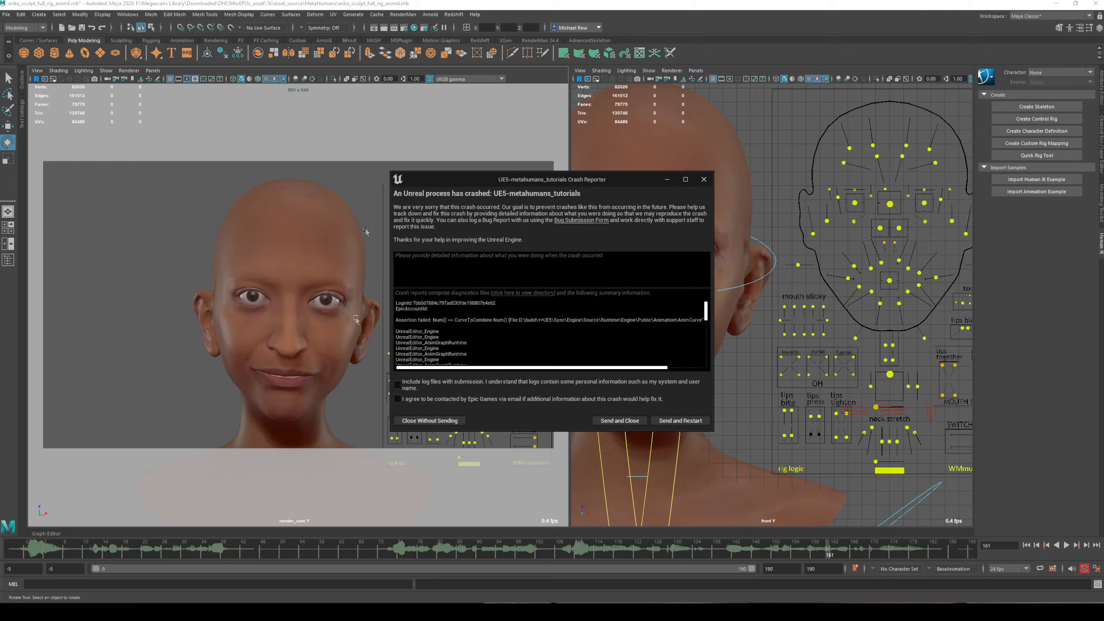
{"action": "left_click", "coordinate": [698, 421]}
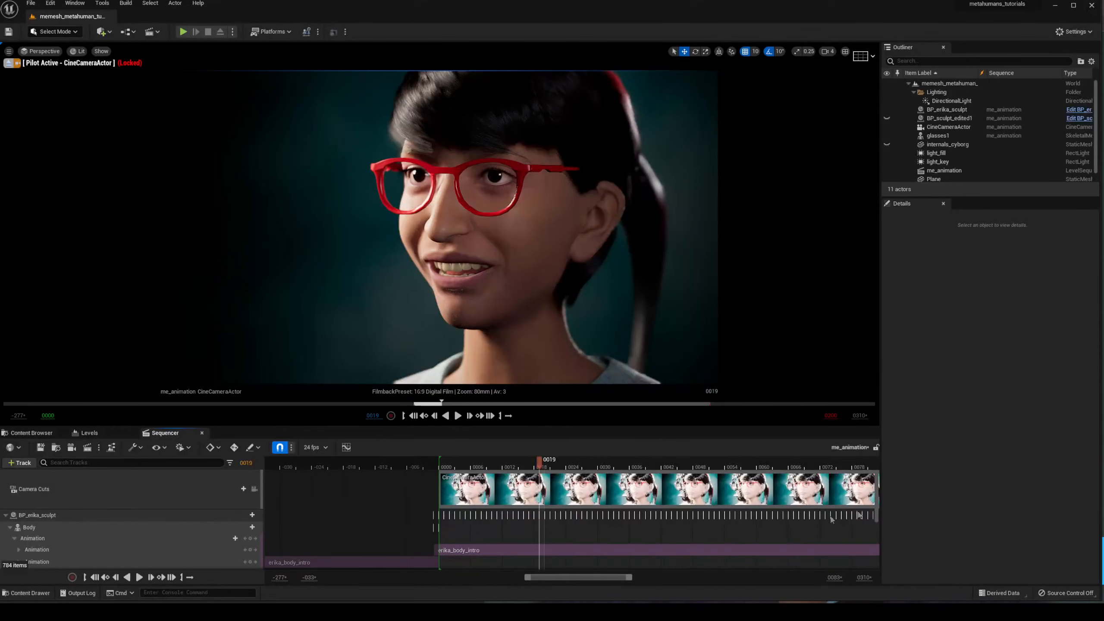
{"action": "left_click_drag", "start_coordinate": [526, 467], "coordinate": [743, 472]}
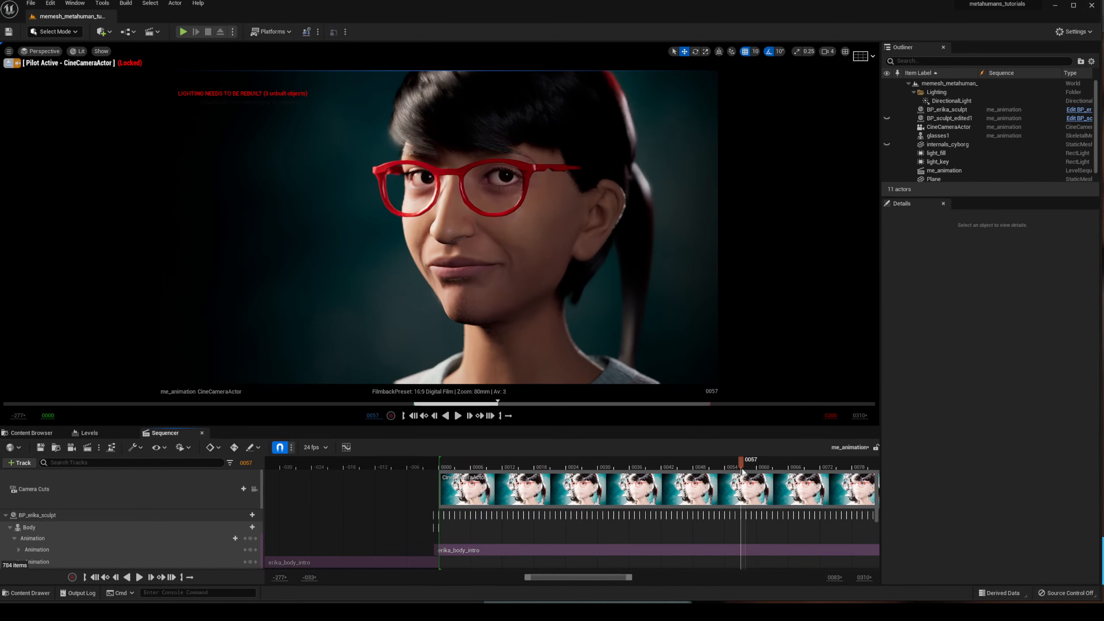
Browse to the erika_sculpt folder and open the BP_erika_sculpt blueprint in a maximized editor.
{"action": "left_click", "coordinate": [46, 433]}
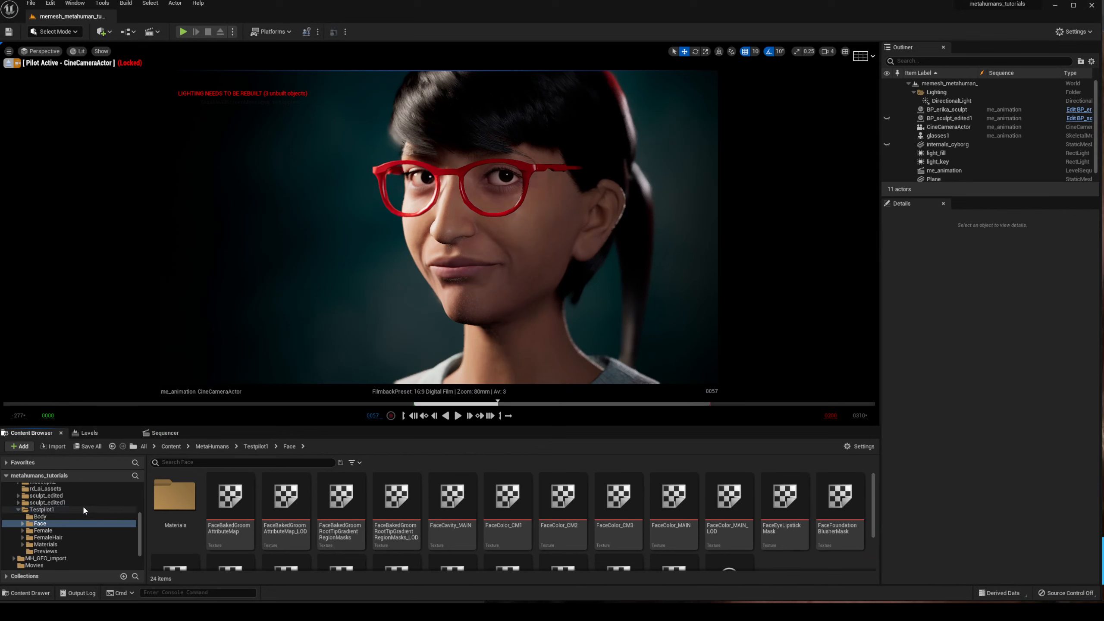
{"action": "left_click", "coordinate": [18, 510]}
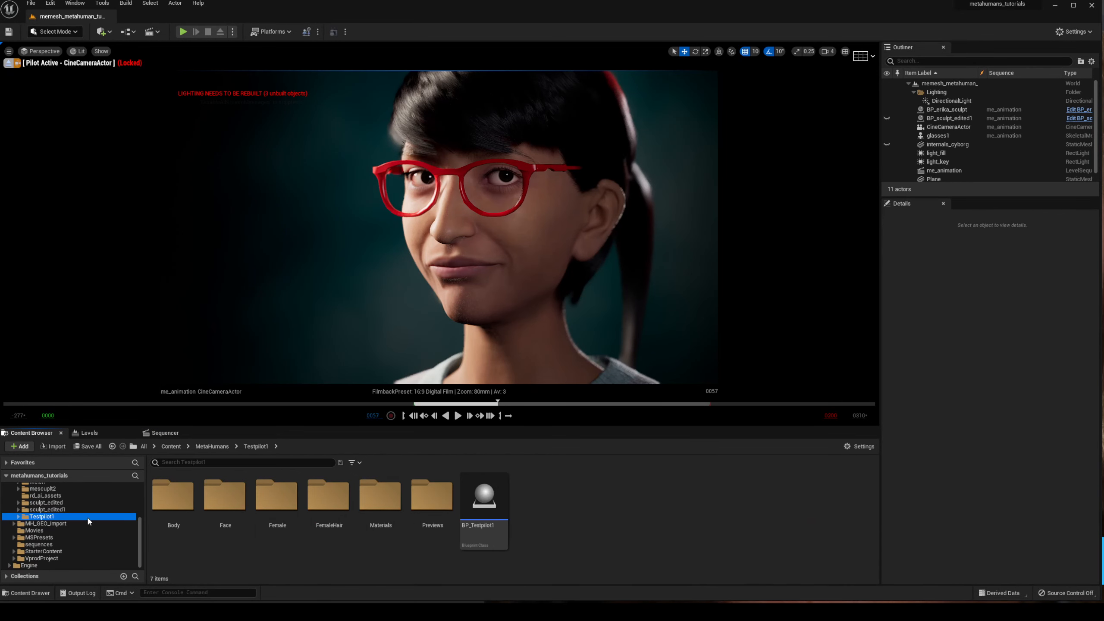
{"action": "scroll", "coordinate": [59, 517], "scroll_direction": "up", "scroll_amount": 2}
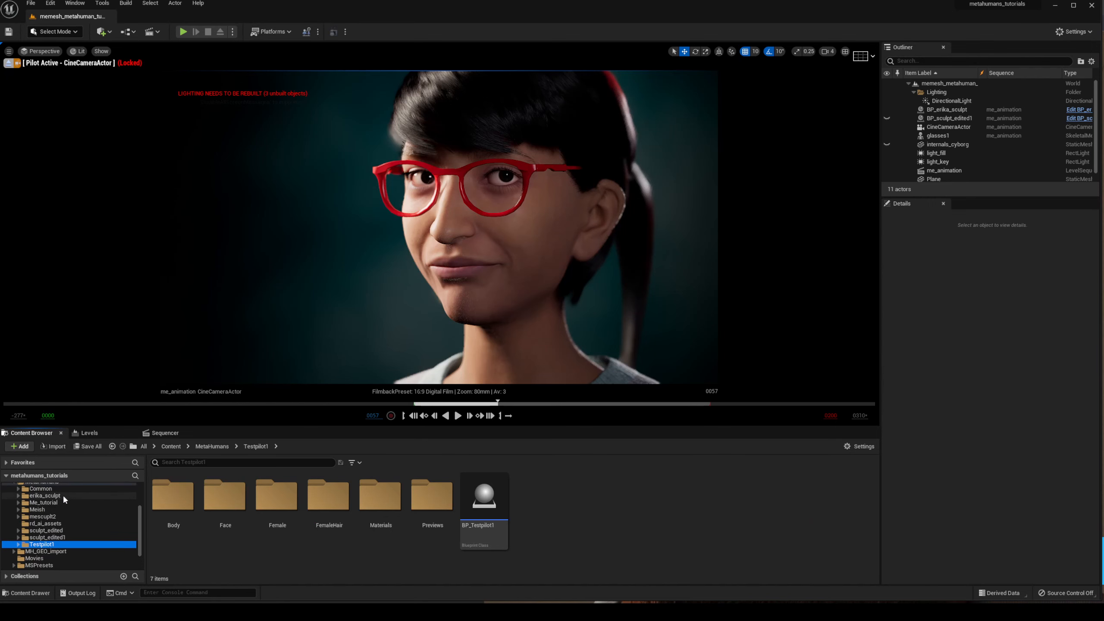
{"action": "left_click", "coordinate": [45, 495]}
{"action": "left_click", "coordinate": [547, 498]}
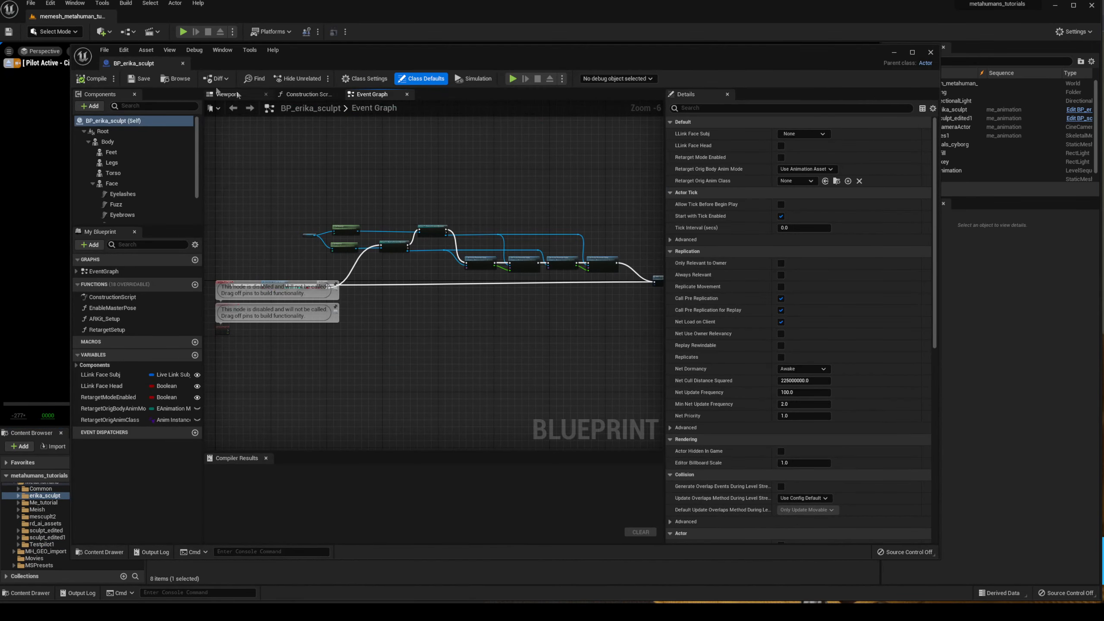
{"action": "double_click", "coordinate": [311, 56]}
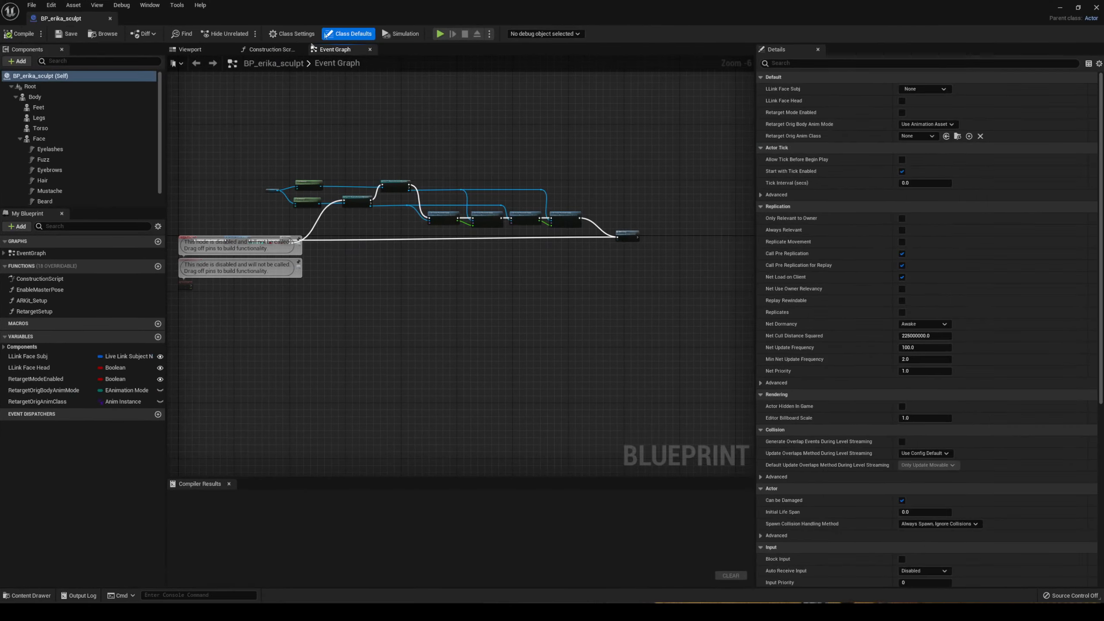
Open the Face component's mesh erika_sculpt_FaceMesh and examine its MI_HeadSynthesized_Baked material and preview.
{"action": "left_click", "coordinate": [39, 138]}
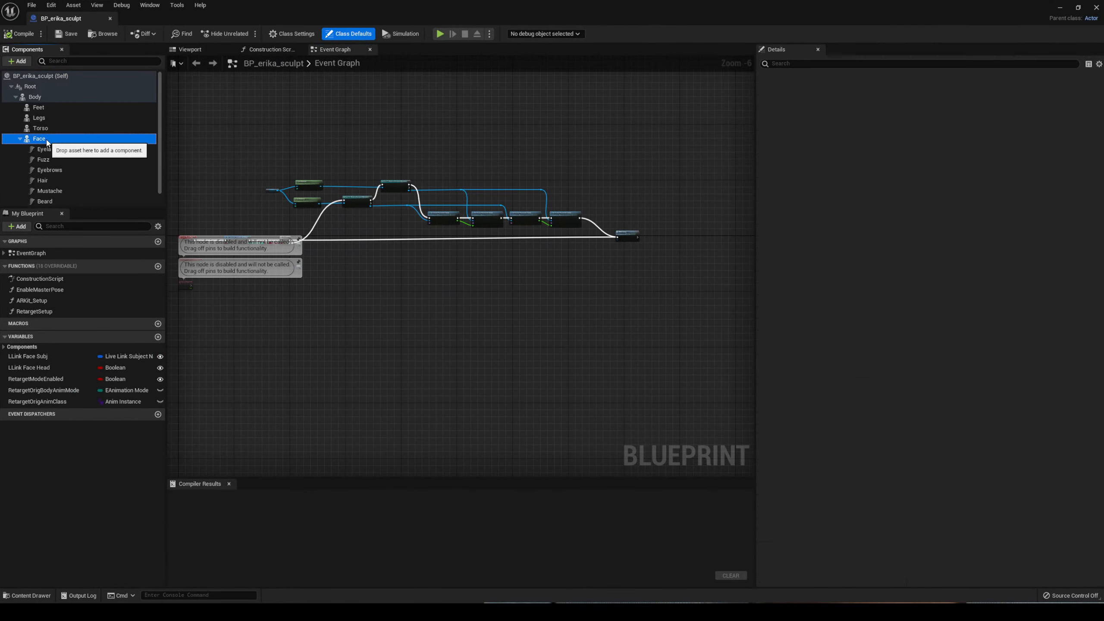
{"action": "left_click", "coordinate": [913, 290]}
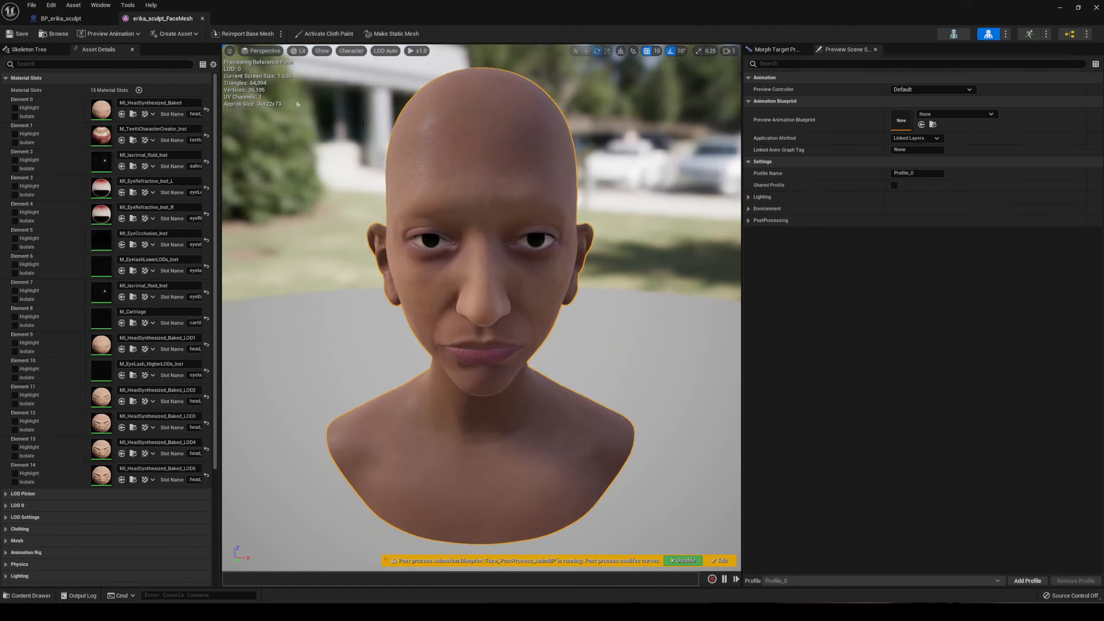
{"action": "double_click", "coordinate": [101, 109]}
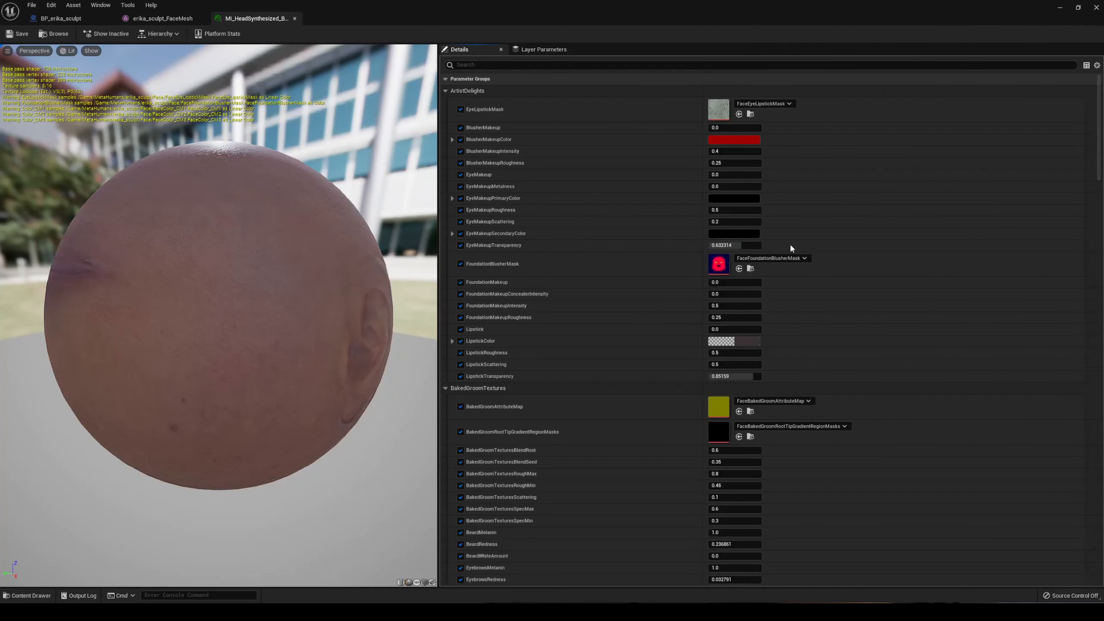
{"action": "left_click_drag", "start_coordinate": [199, 264], "coordinate": [300, 261]}
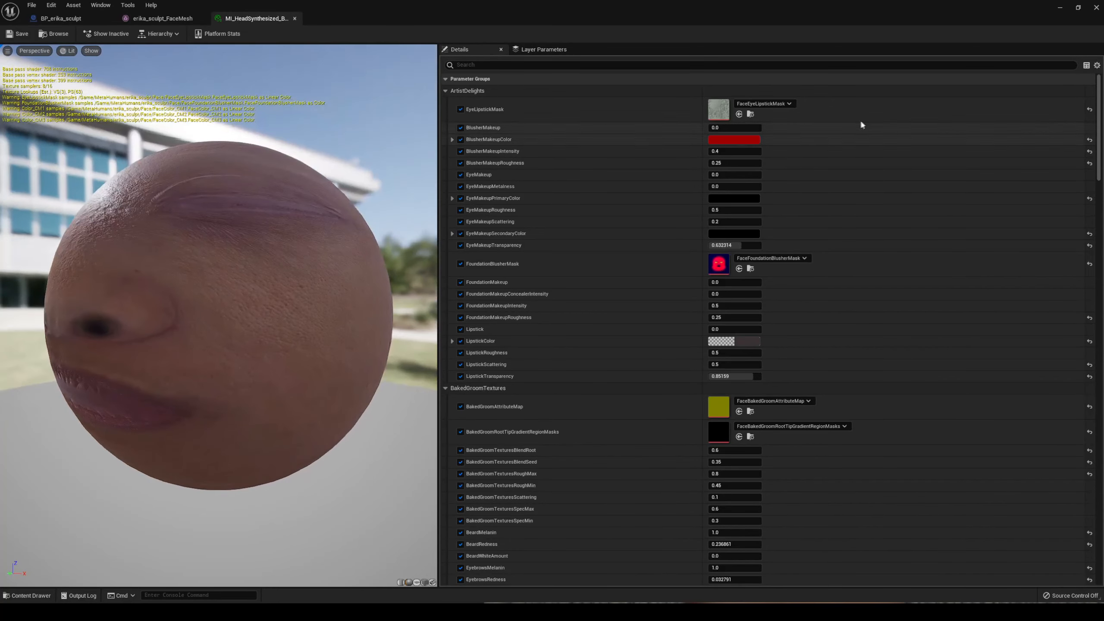
Close the asset editor and collapse the folder tree to show the project's root Content folder.
{"action": "left_click", "coordinate": [1097, 8]}
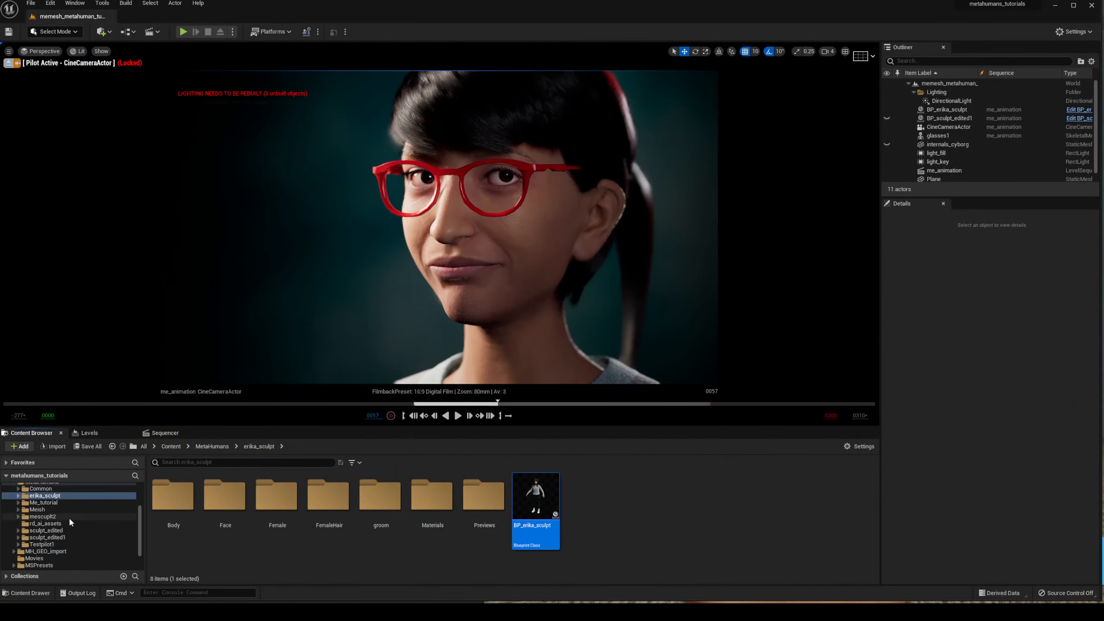
{"action": "scroll", "coordinate": [71, 522], "scroll_direction": "up", "scroll_amount": 3}
{"action": "double_click", "coordinate": [11, 495]}
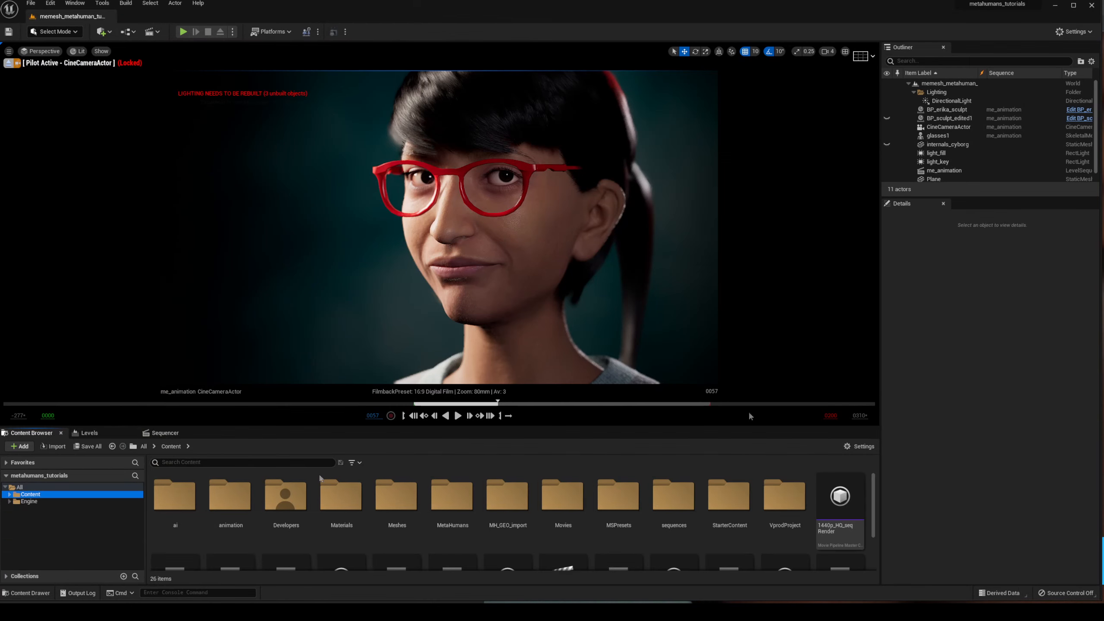